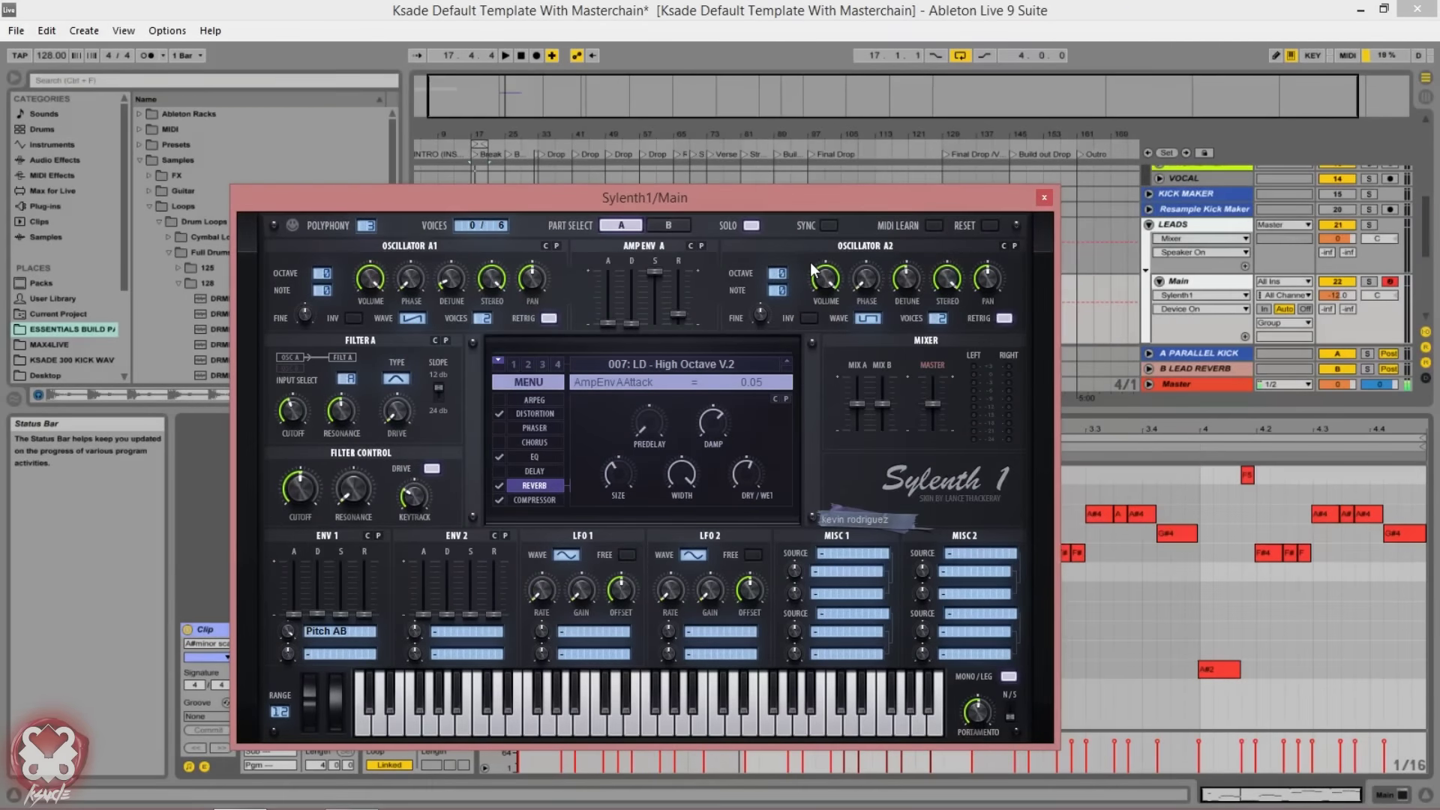
Play the arrangement to audition the lead, then close the Sylenth1 window to reveal the piano roll
{"action": "left_click", "coordinate": [1044, 197]}
{"action": "key", "text": "space"}
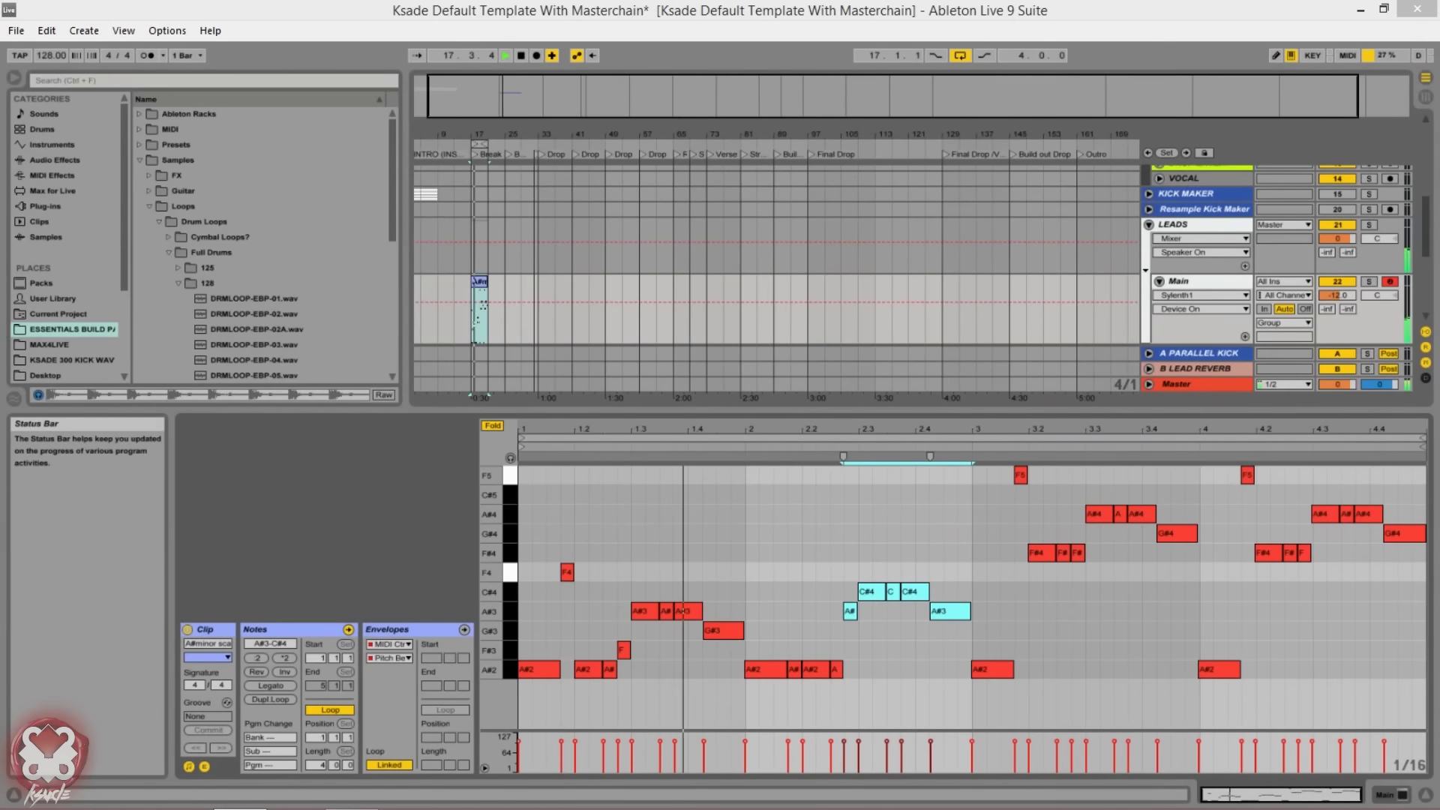
{"action": "key", "text": "ctrl+alt+p"}
{"action": "left_click_drag", "start_coordinate": [783, 365], "coordinate": [750, 200]}
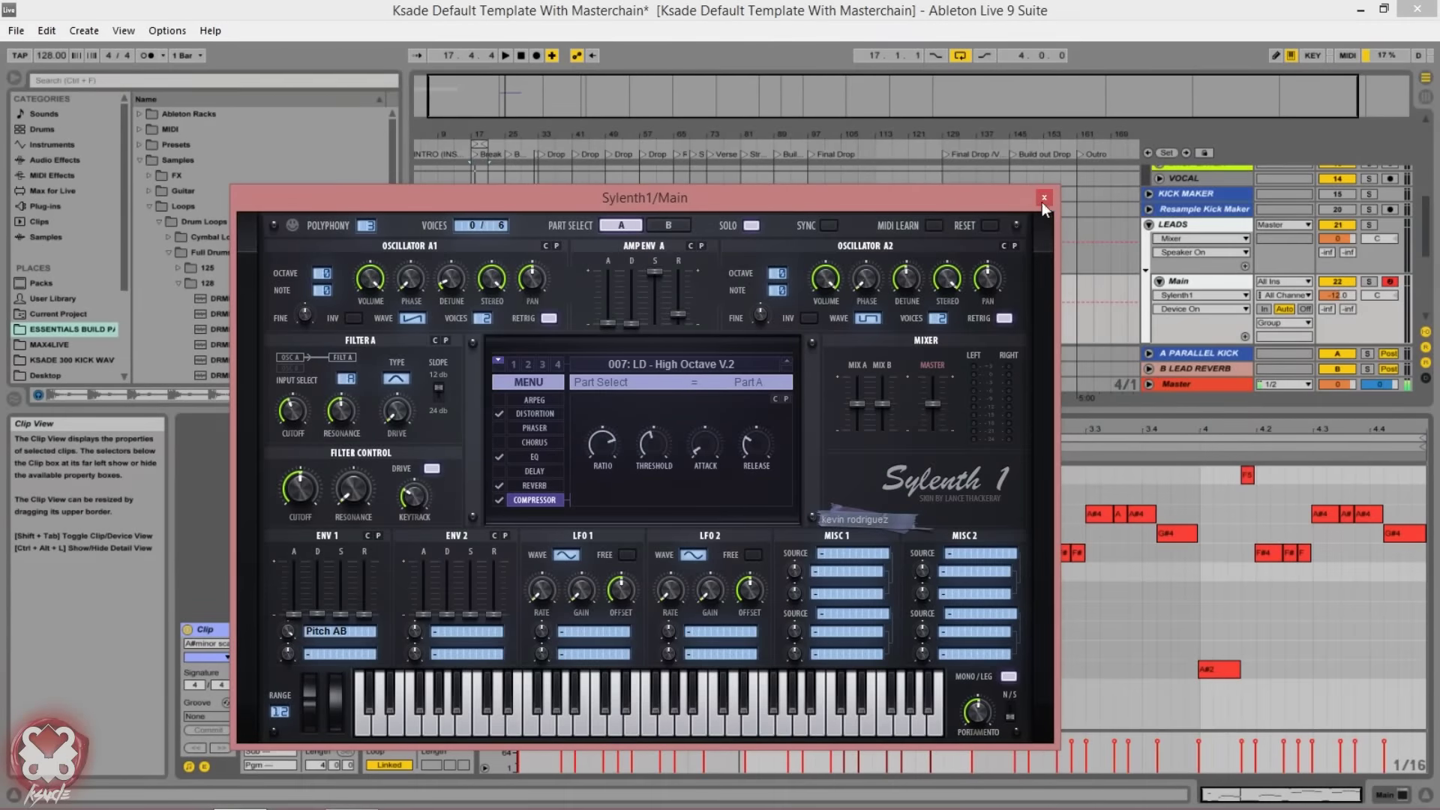
{"action": "left_click", "coordinate": [1042, 199]}
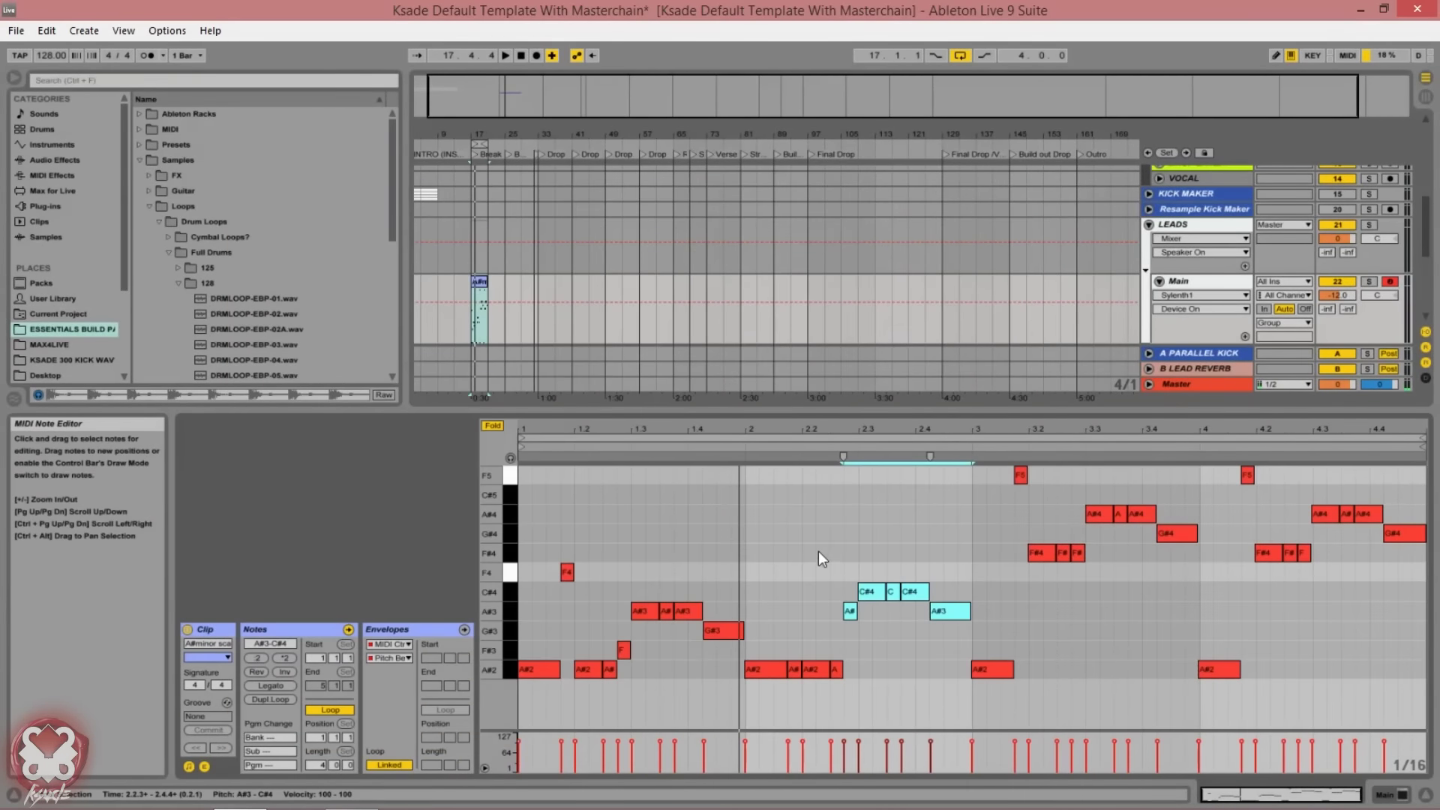
Select the A#3 note and the higher bar 3–4 notes, then set the start marker near bar 3
{"action": "left_click", "coordinate": [956, 611]}
{"action": "left_click_drag", "start_coordinate": [1006, 573], "coordinate": [1434, 462]}
{"action": "left_click", "coordinate": [759, 561]}
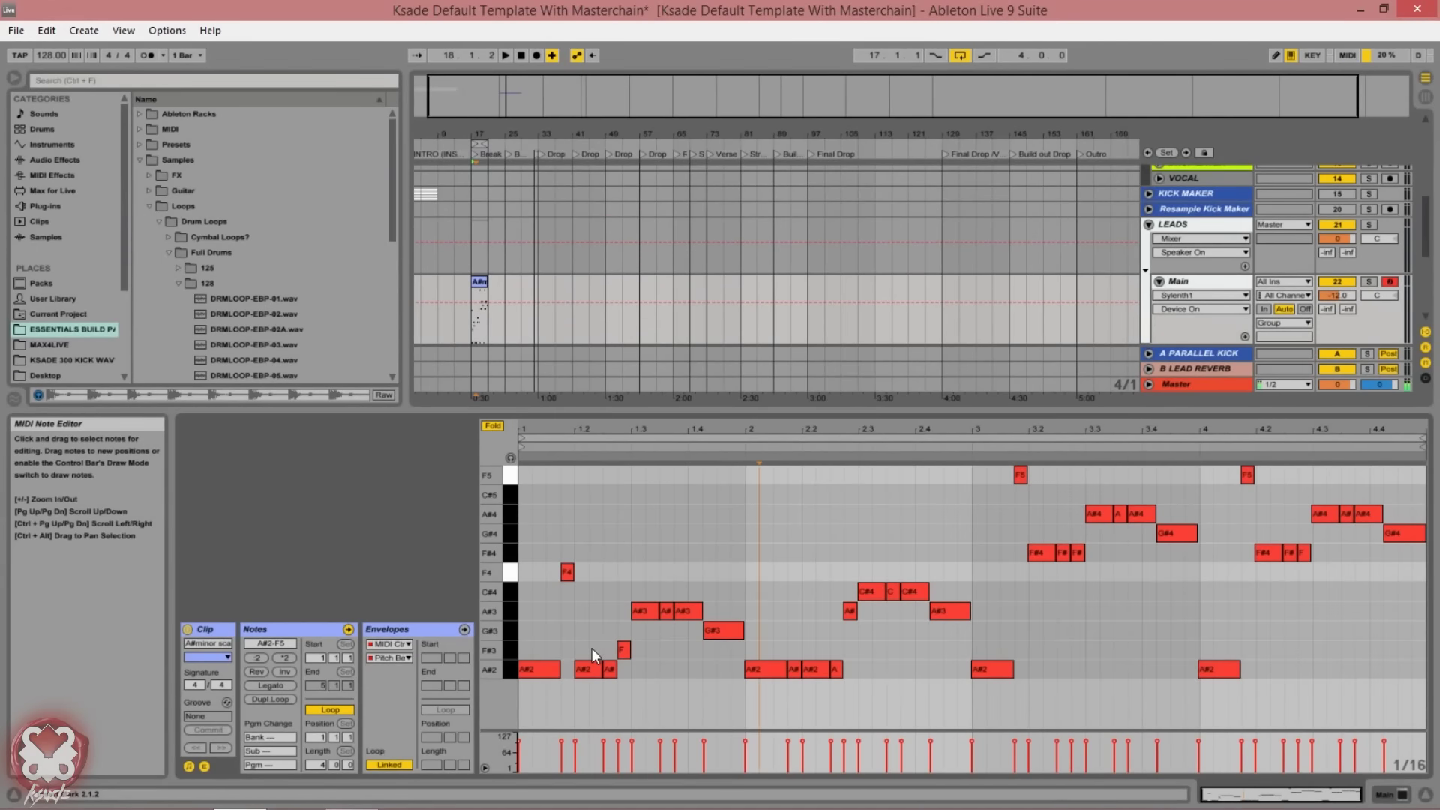
{"action": "left_click", "coordinate": [1002, 569]}
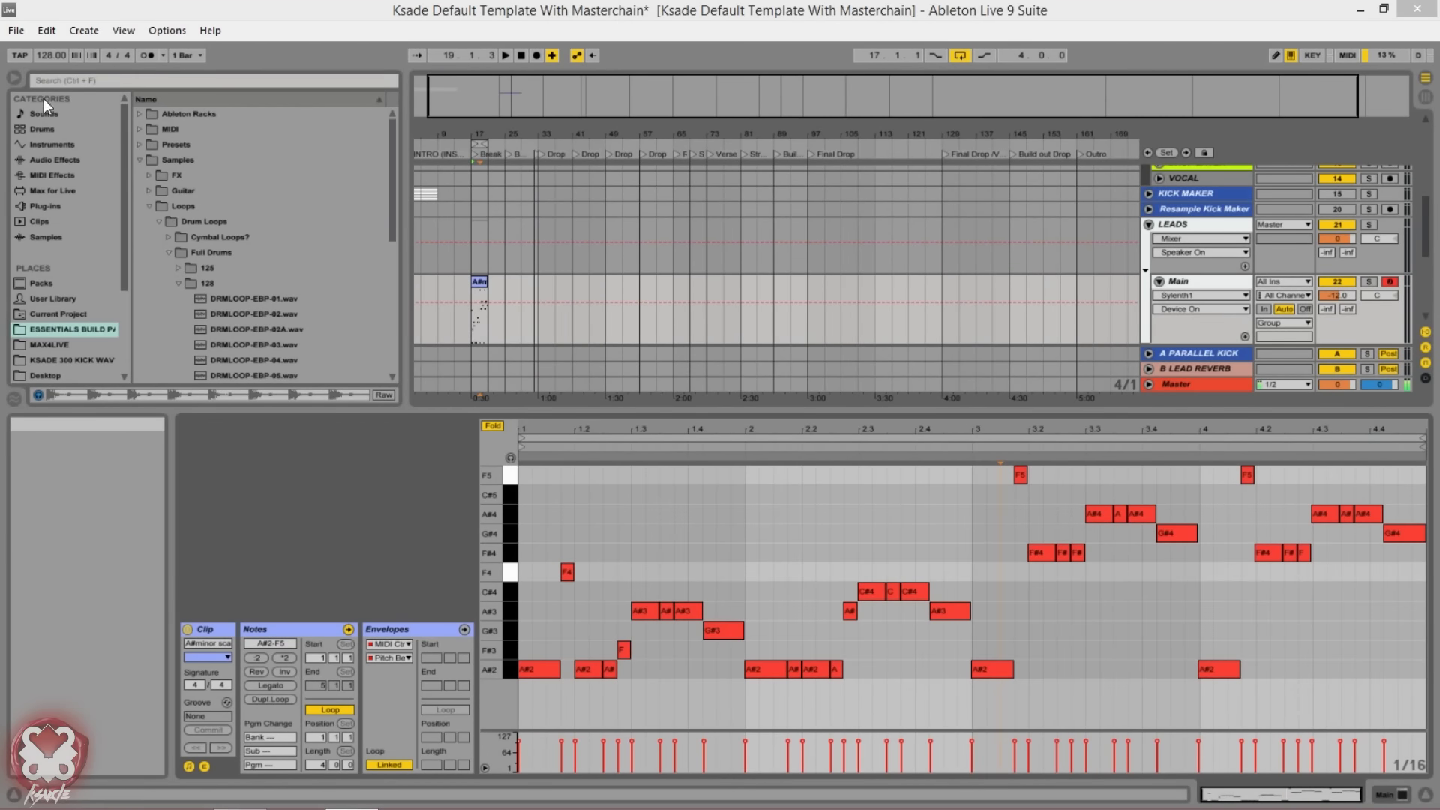
Show the Plug-ins browser and expand the Sylenth1 folder
{"action": "left_click", "coordinate": [59, 205]}
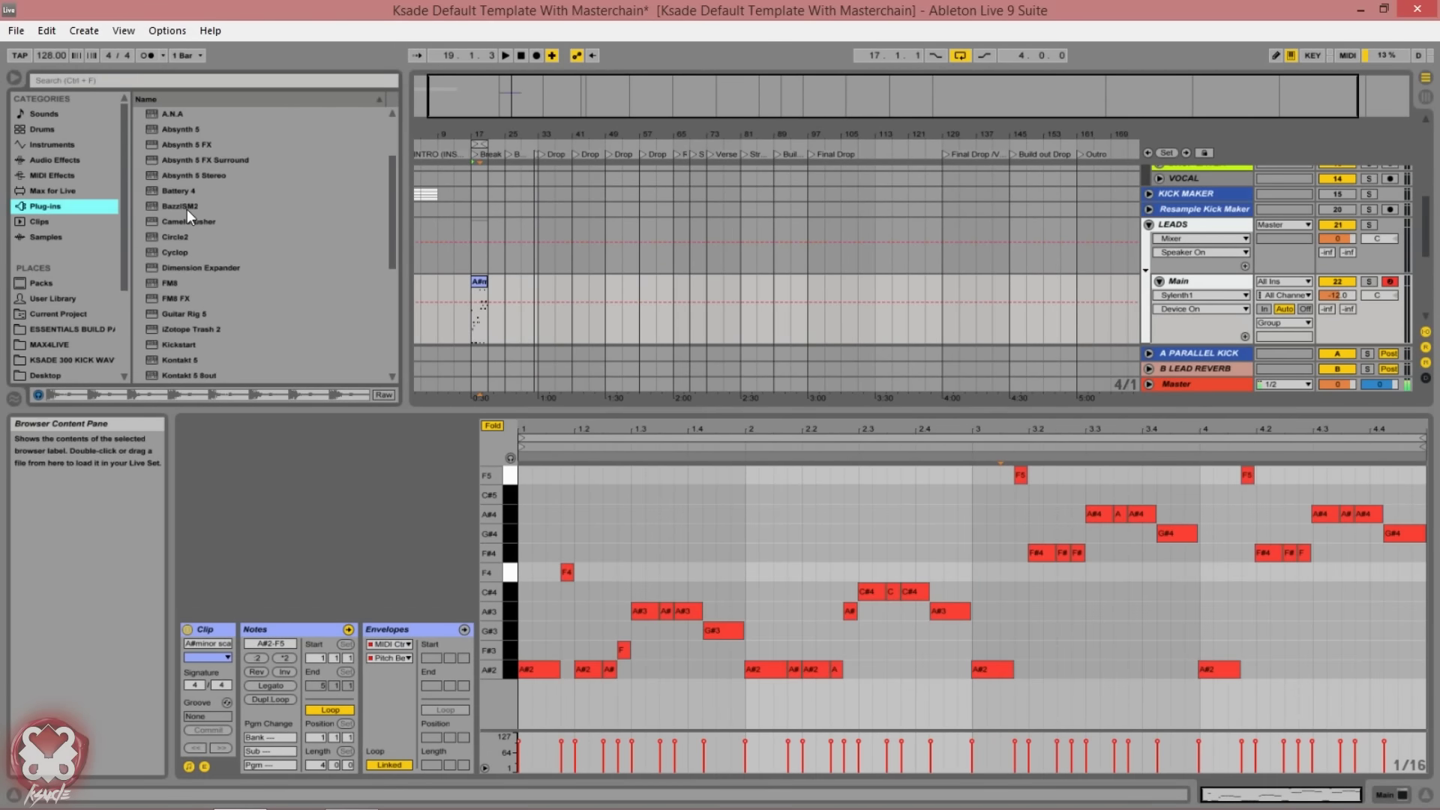
{"action": "scroll", "coordinate": [186, 209], "scroll_direction": "down", "scroll_amount": 6}
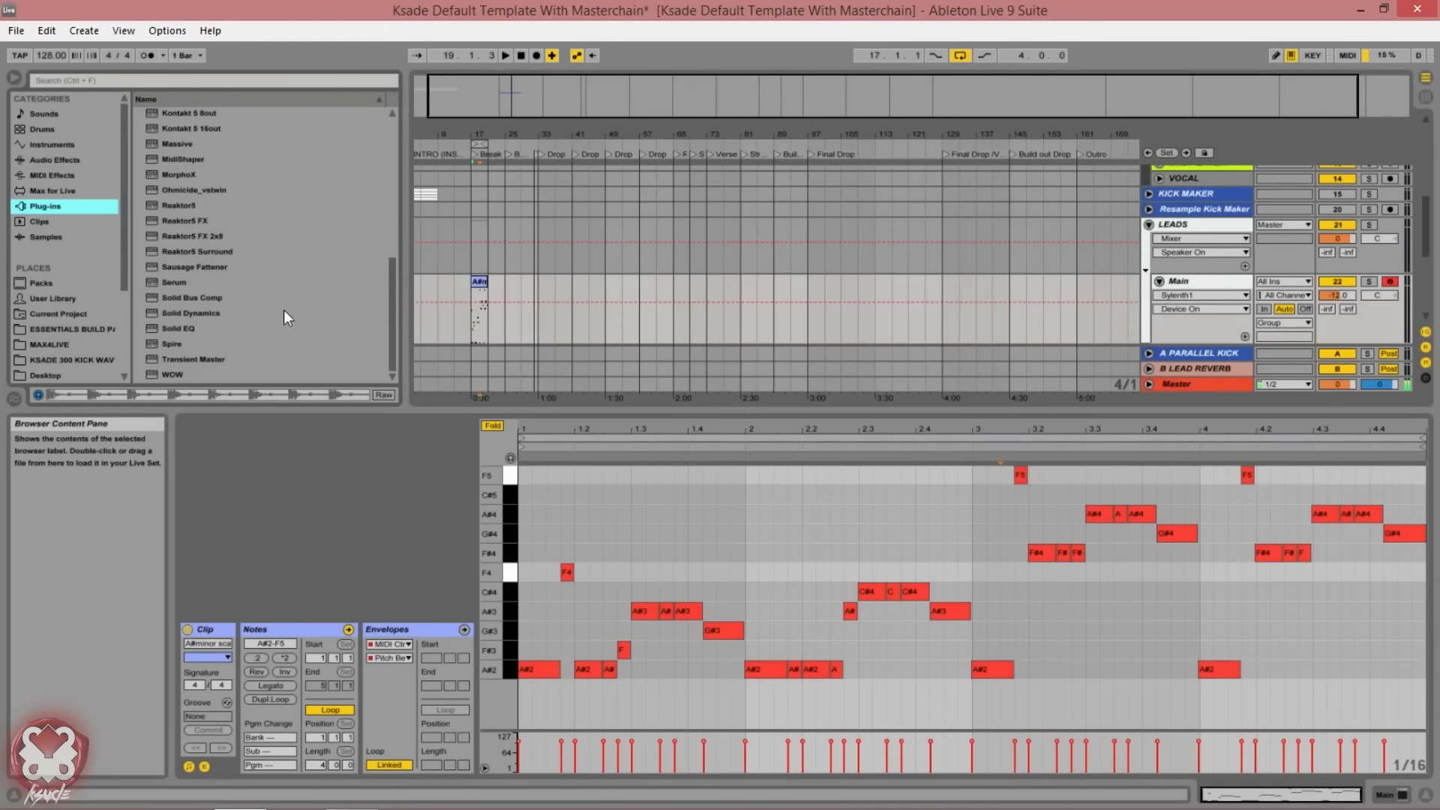
{"action": "scroll", "coordinate": [231, 276], "scroll_direction": "up", "scroll_amount": 8}
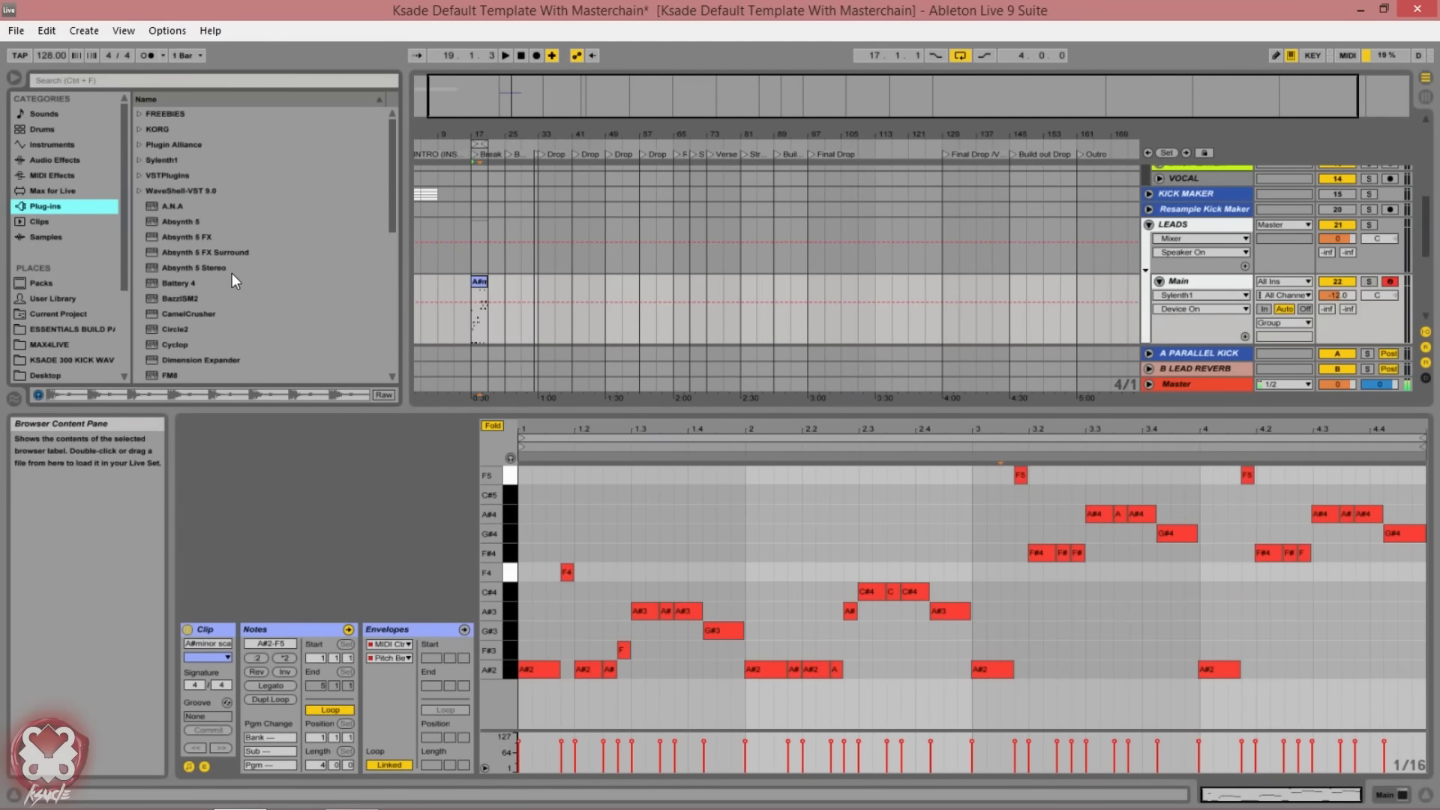
{"action": "left_click", "coordinate": [138, 160]}
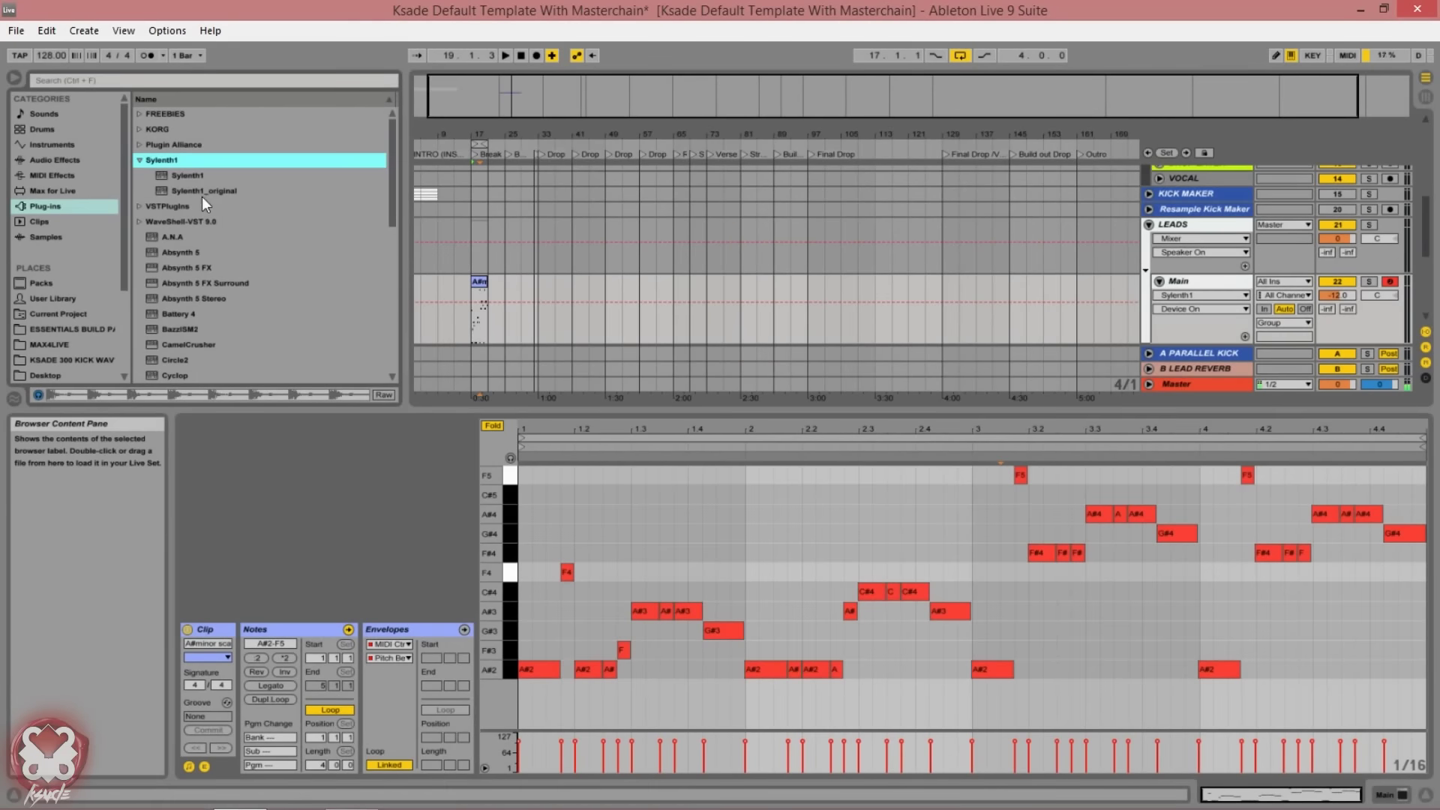
Load Sylenth1_original into the Main track's device chain
{"action": "left_click", "coordinate": [1289, 278]}
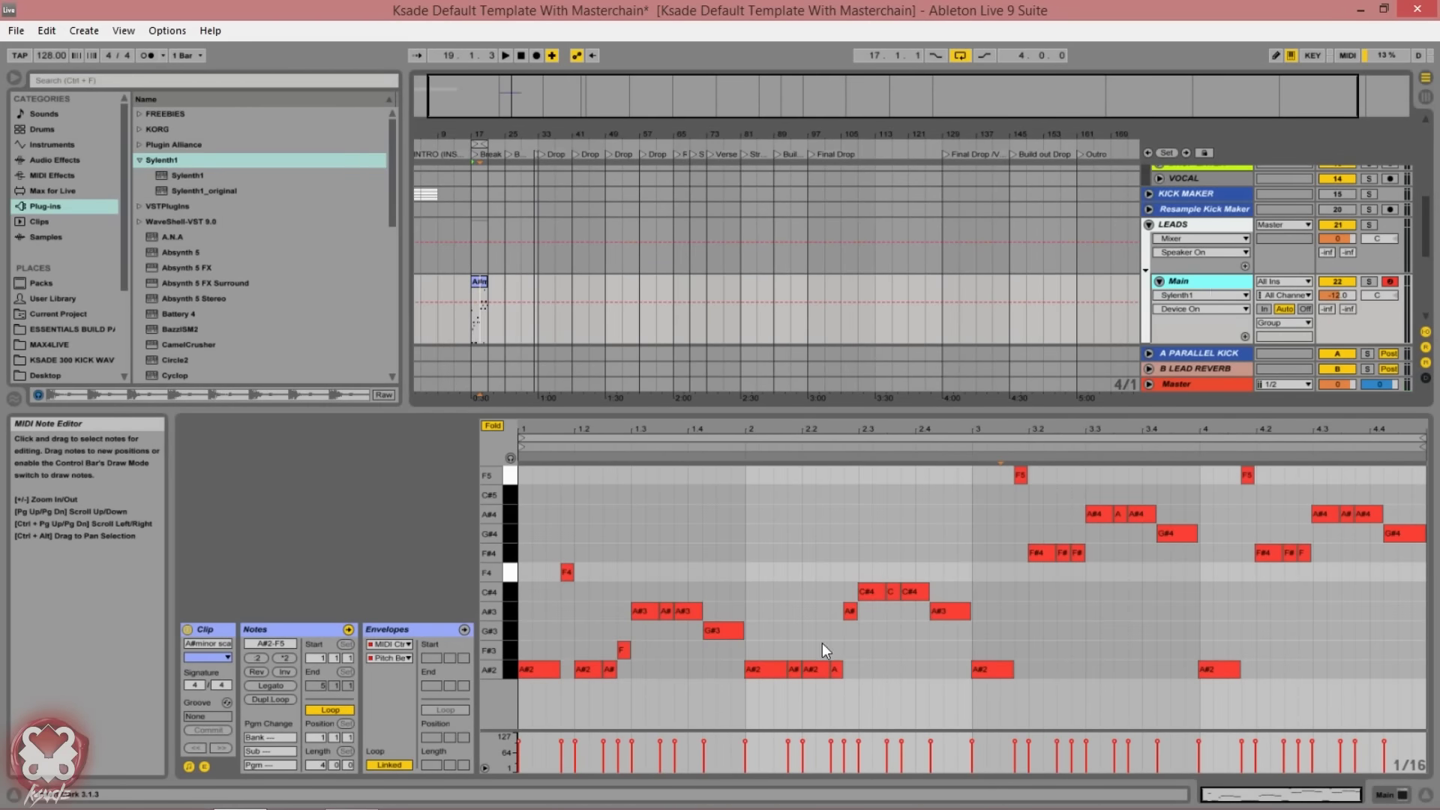
{"action": "key", "text": "shift+Tab"}
{"action": "left_click_drag", "start_coordinate": [204, 191], "coordinate": [258, 623]}
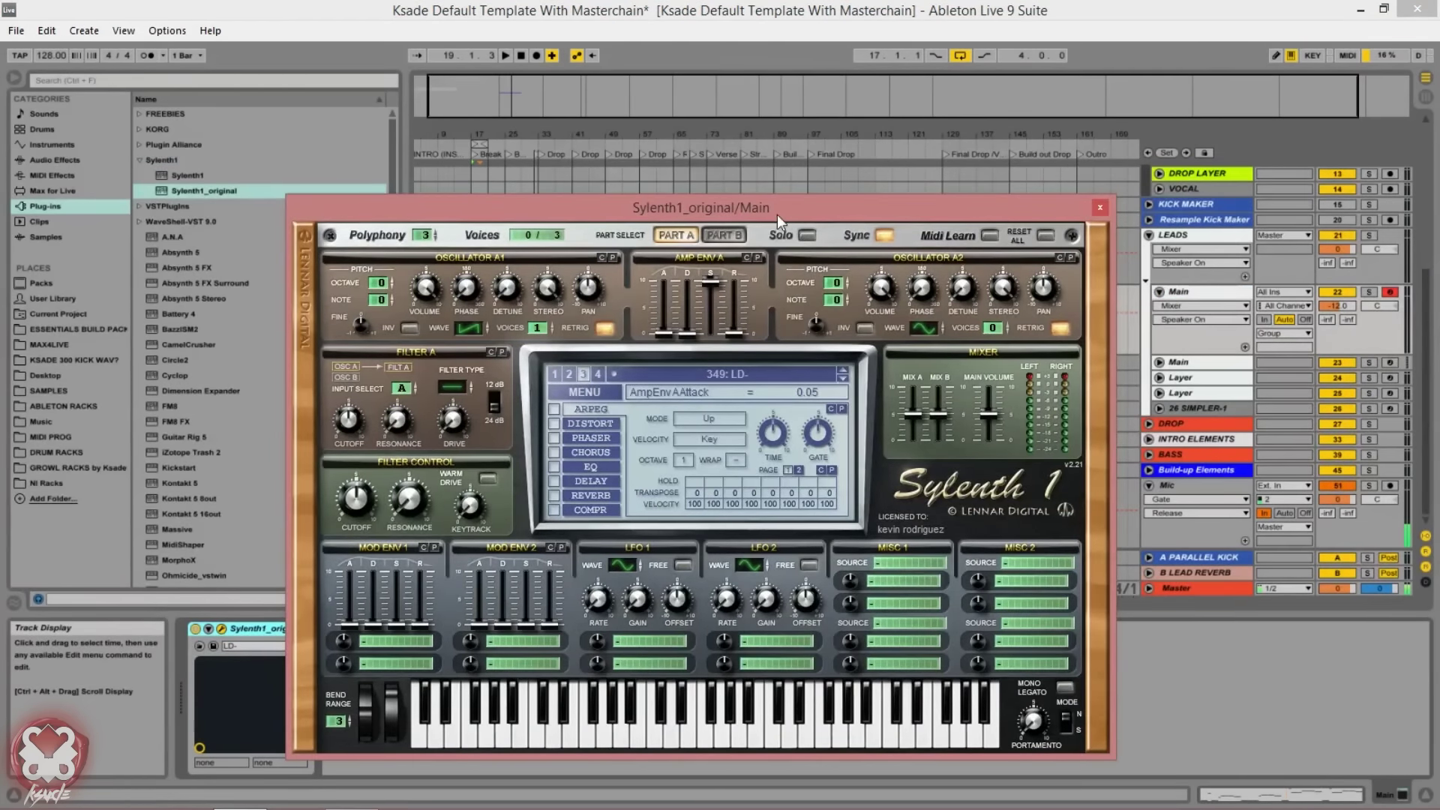
Turn on Mono Legato, set portamento to slide (S) mode, and raise the glide time to 4.71
{"action": "left_click_drag", "start_coordinate": [777, 214], "coordinate": [981, 193]}
{"action": "key", "text": "space"}
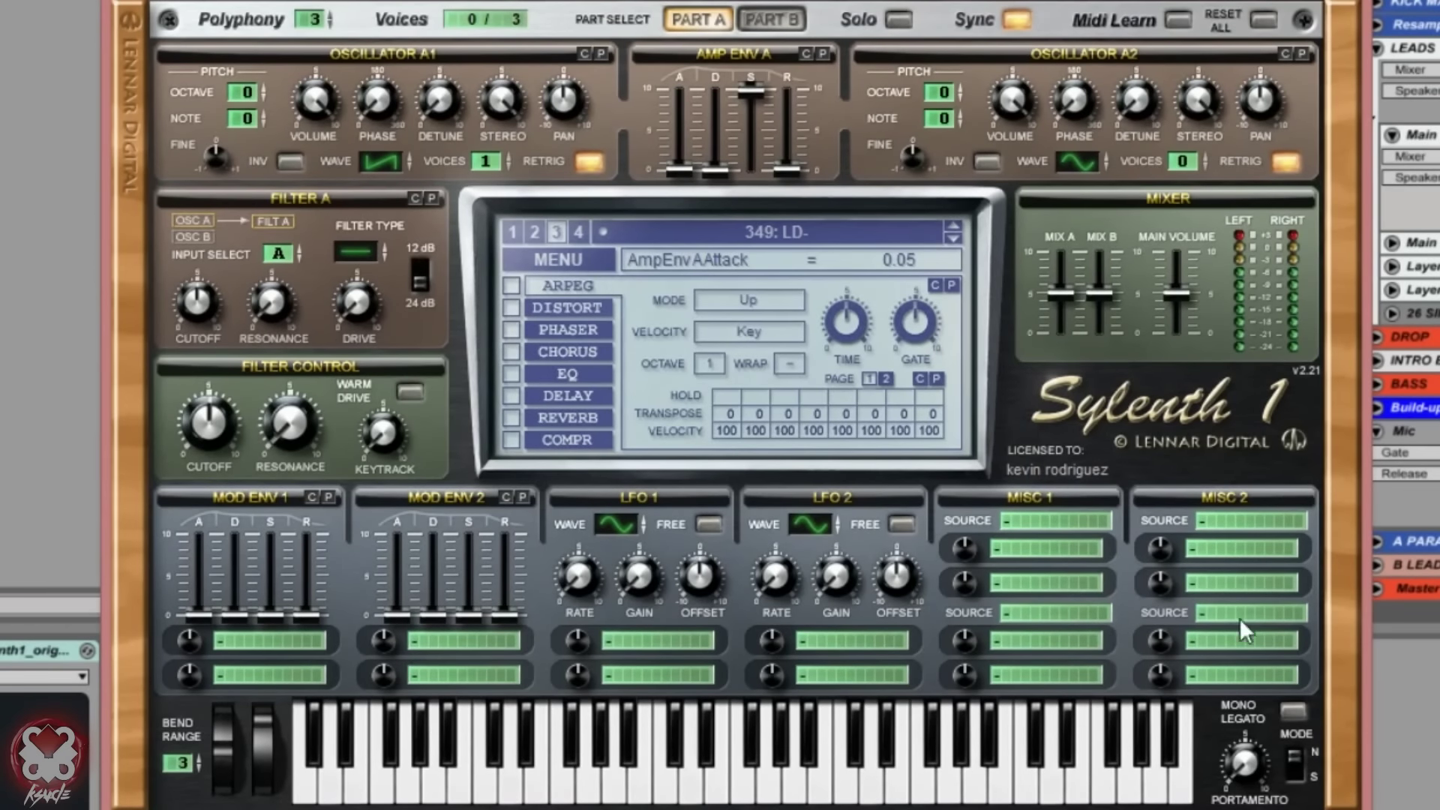
{"action": "left_click", "coordinate": [1296, 710]}
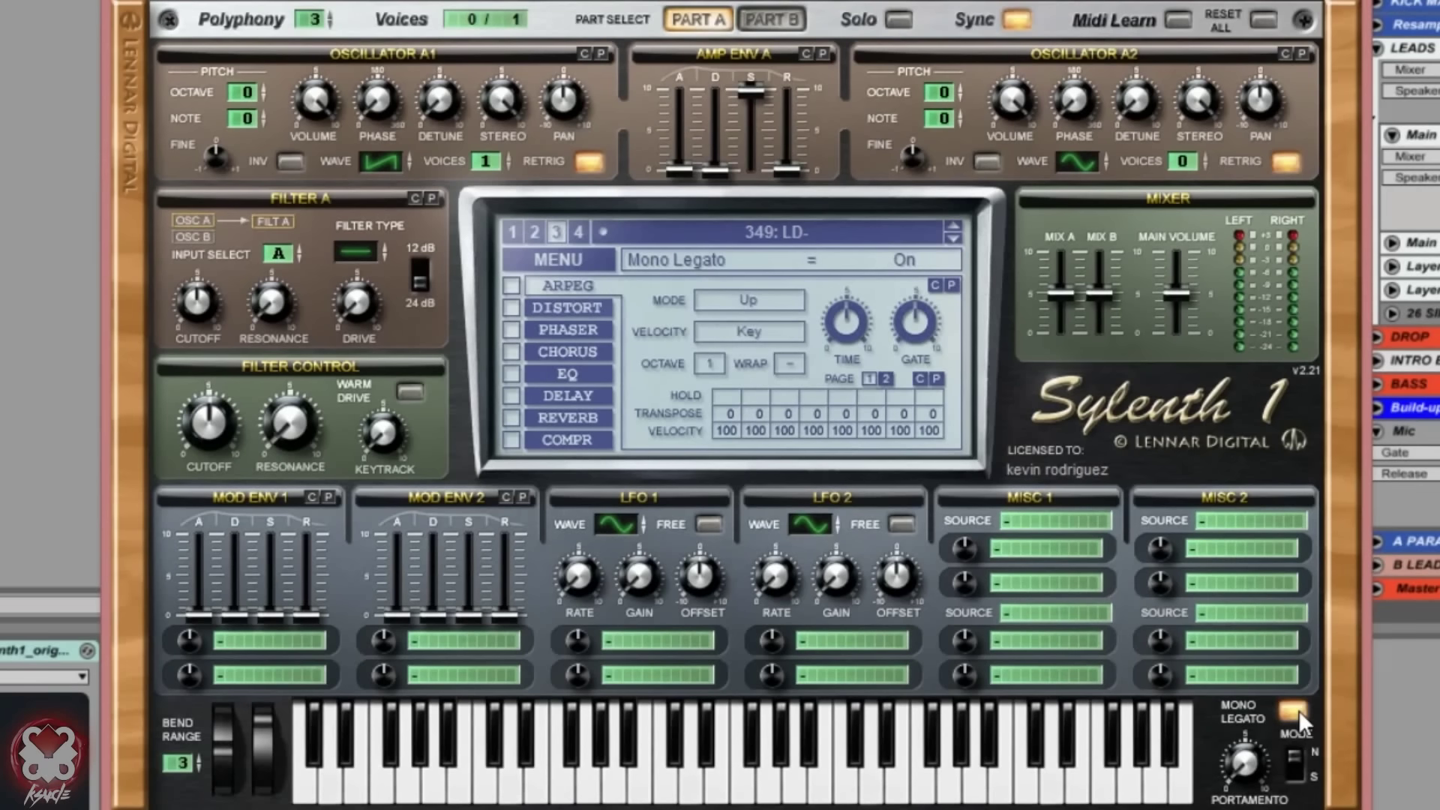
{"action": "left_click", "coordinate": [1296, 760]}
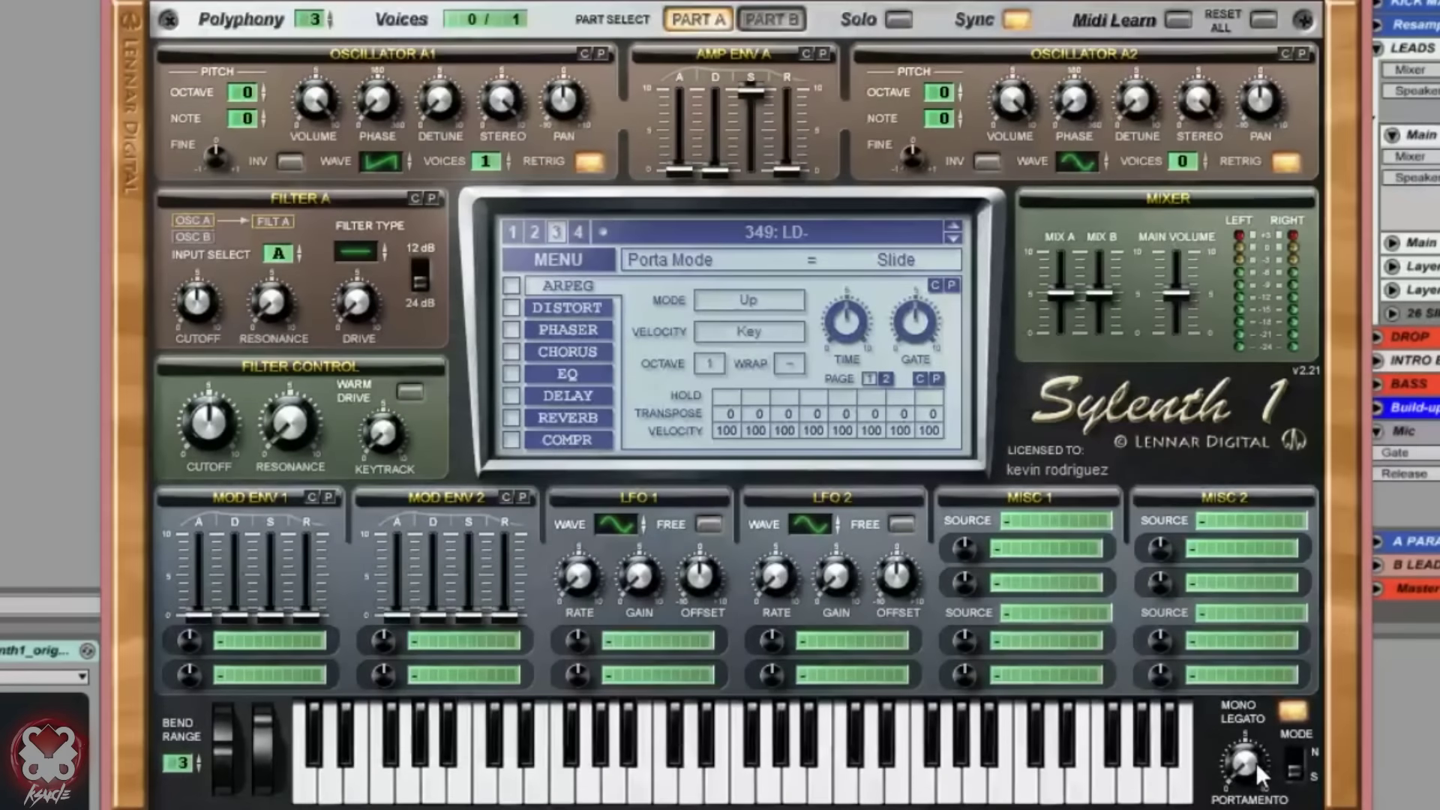
{"action": "mouse_move", "coordinate": [1256, 762]}
{"action": "left_mouse_down"}
{"action": "mouse_move", "coordinate": [1267, 619]}
{"action": "mouse_move", "coordinate": [1250, 781]}
{"action": "left_mouse_up"}
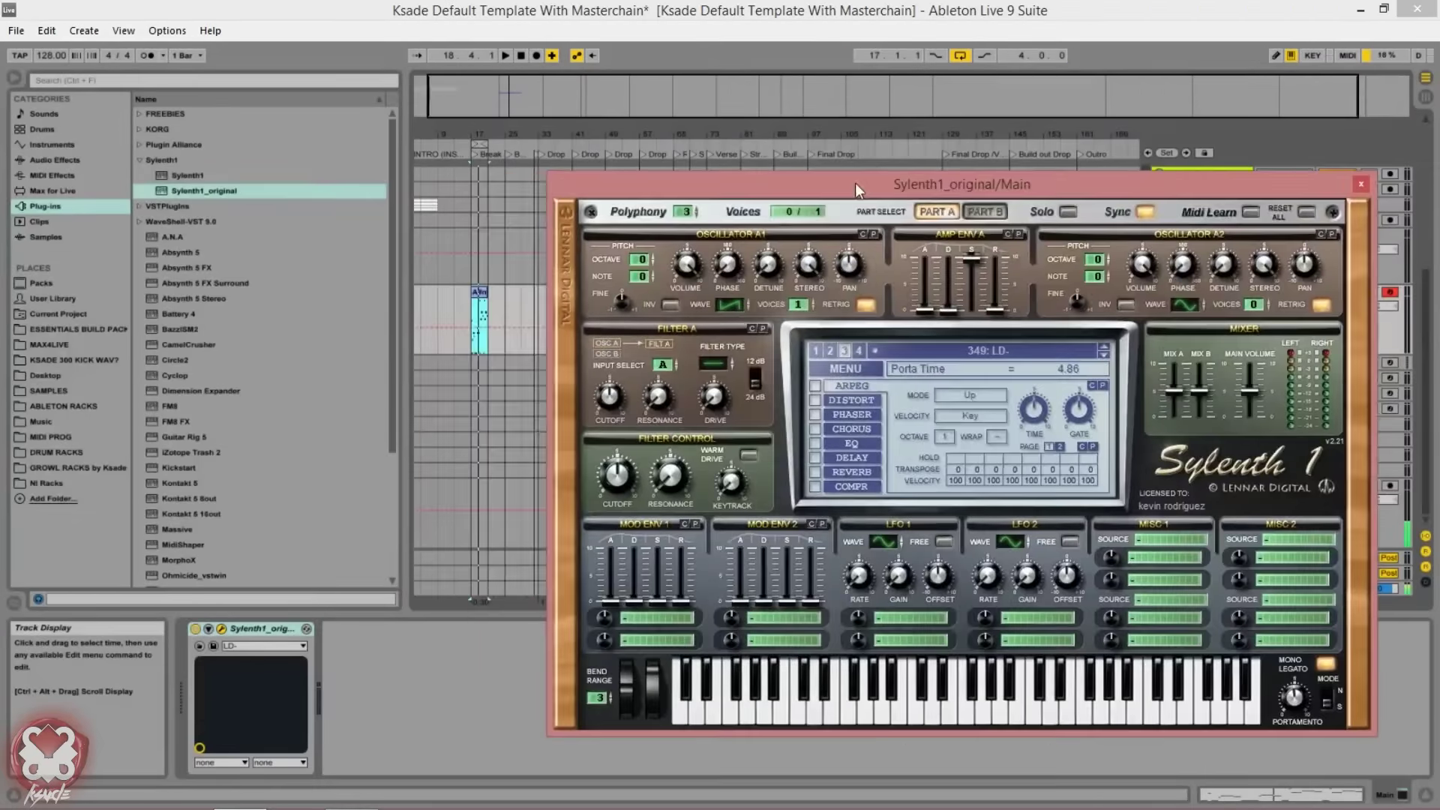
{"action": "left_click_drag", "start_coordinate": [856, 183], "coordinate": [822, 179]}
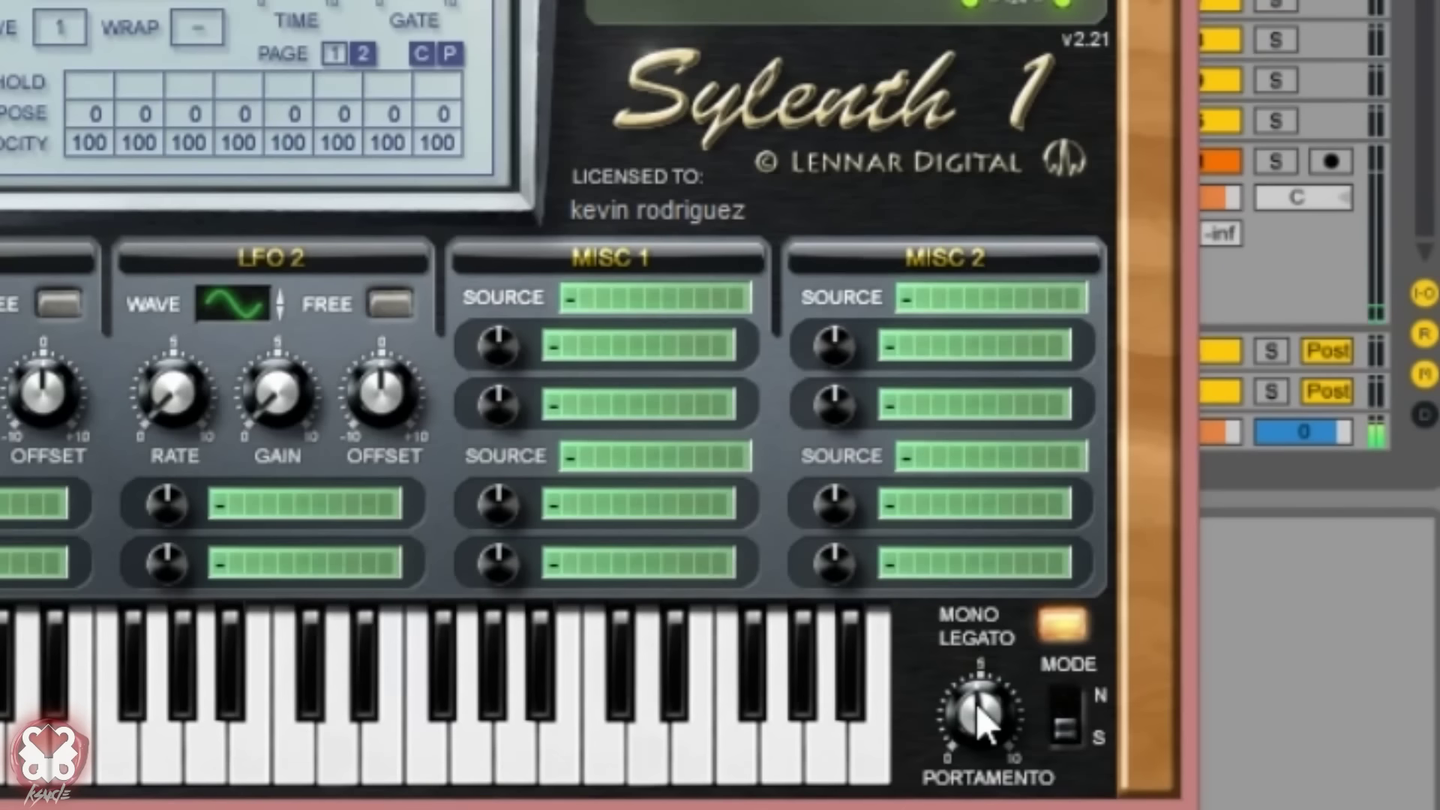
{"action": "left_click_drag", "start_coordinate": [977, 706], "coordinate": [1004, 742]}
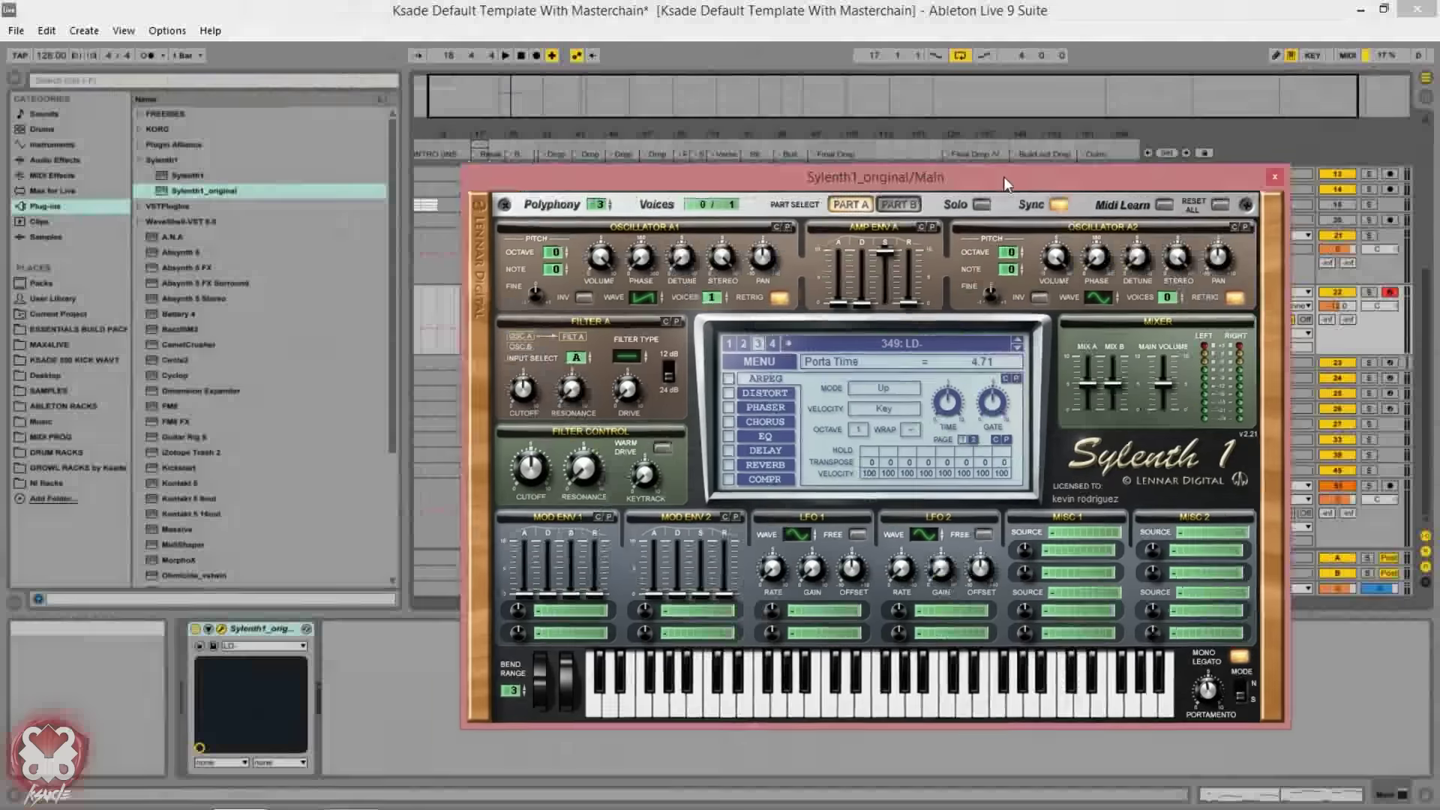
{"action": "left_click_drag", "start_coordinate": [1003, 177], "coordinate": [1076, 188]}
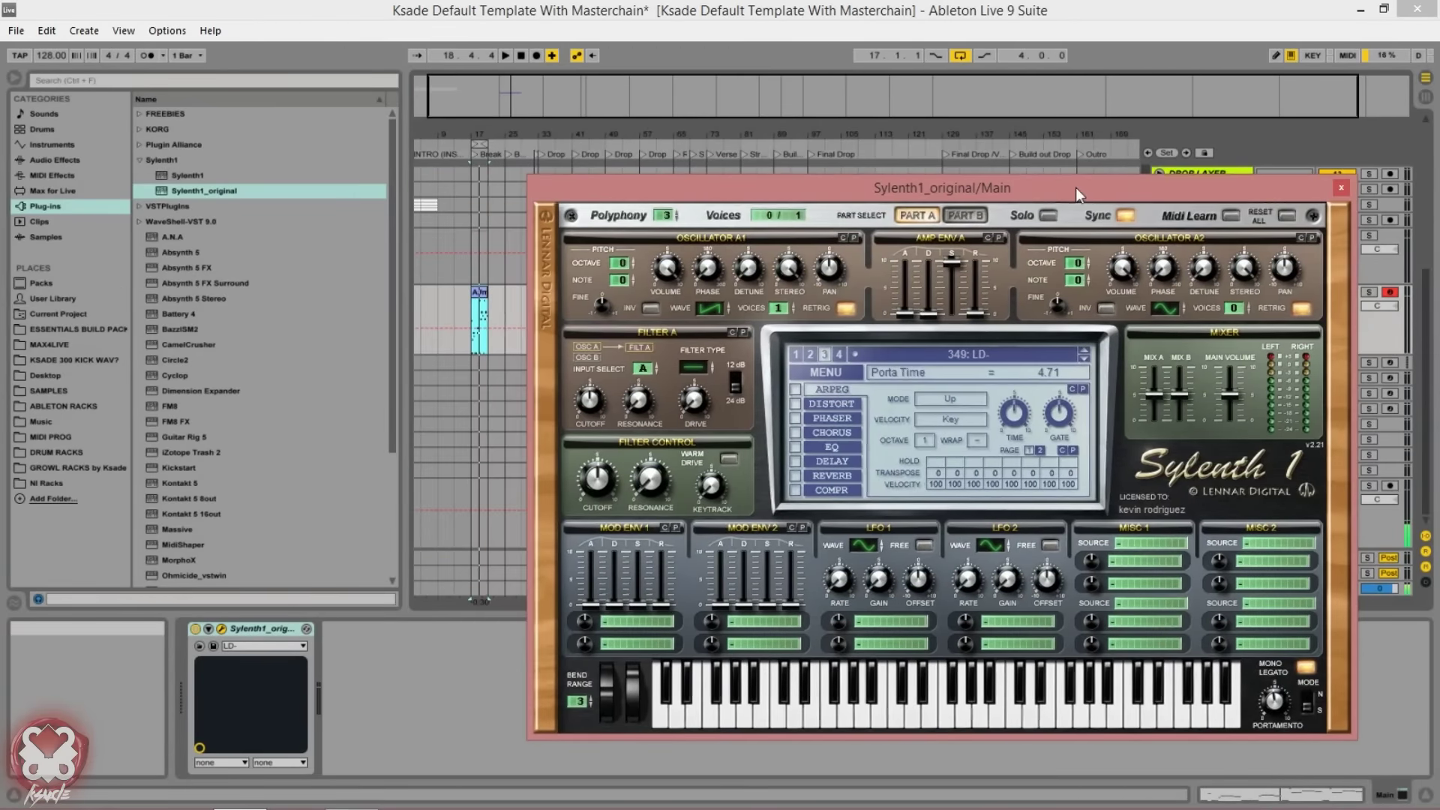
Set Sylenth1's portamento mode to S and raise the pitch-bend range to 12
{"action": "left_click", "coordinate": [1308, 709]}
{"action": "left_click", "coordinate": [1307, 700]}
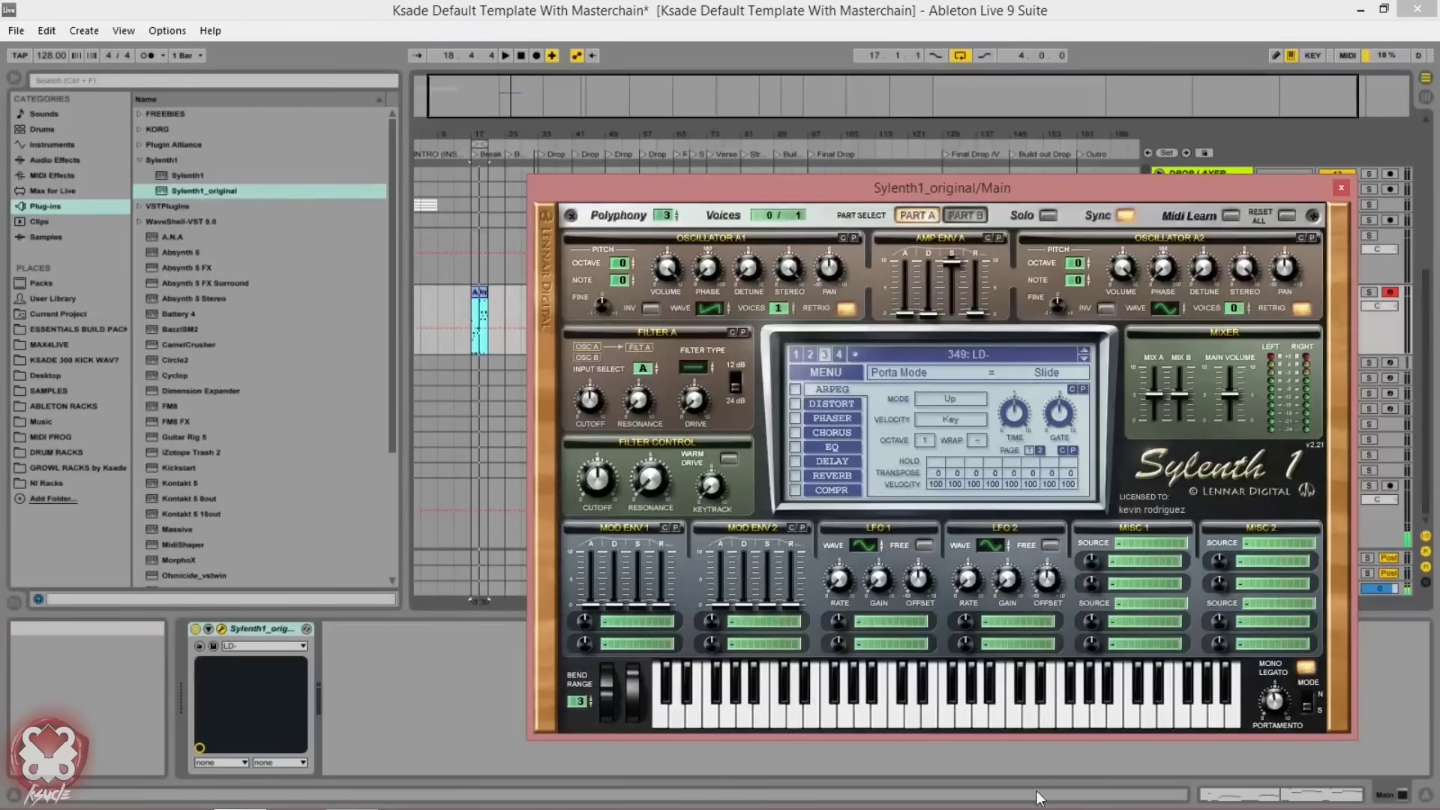
{"action": "left_click_drag", "start_coordinate": [583, 701], "coordinate": [597, 675]}
Open the lead clip's details and hide the Sylenth1 window
{"action": "left_click_drag", "start_coordinate": [1017, 190], "coordinate": [1000, 245]}
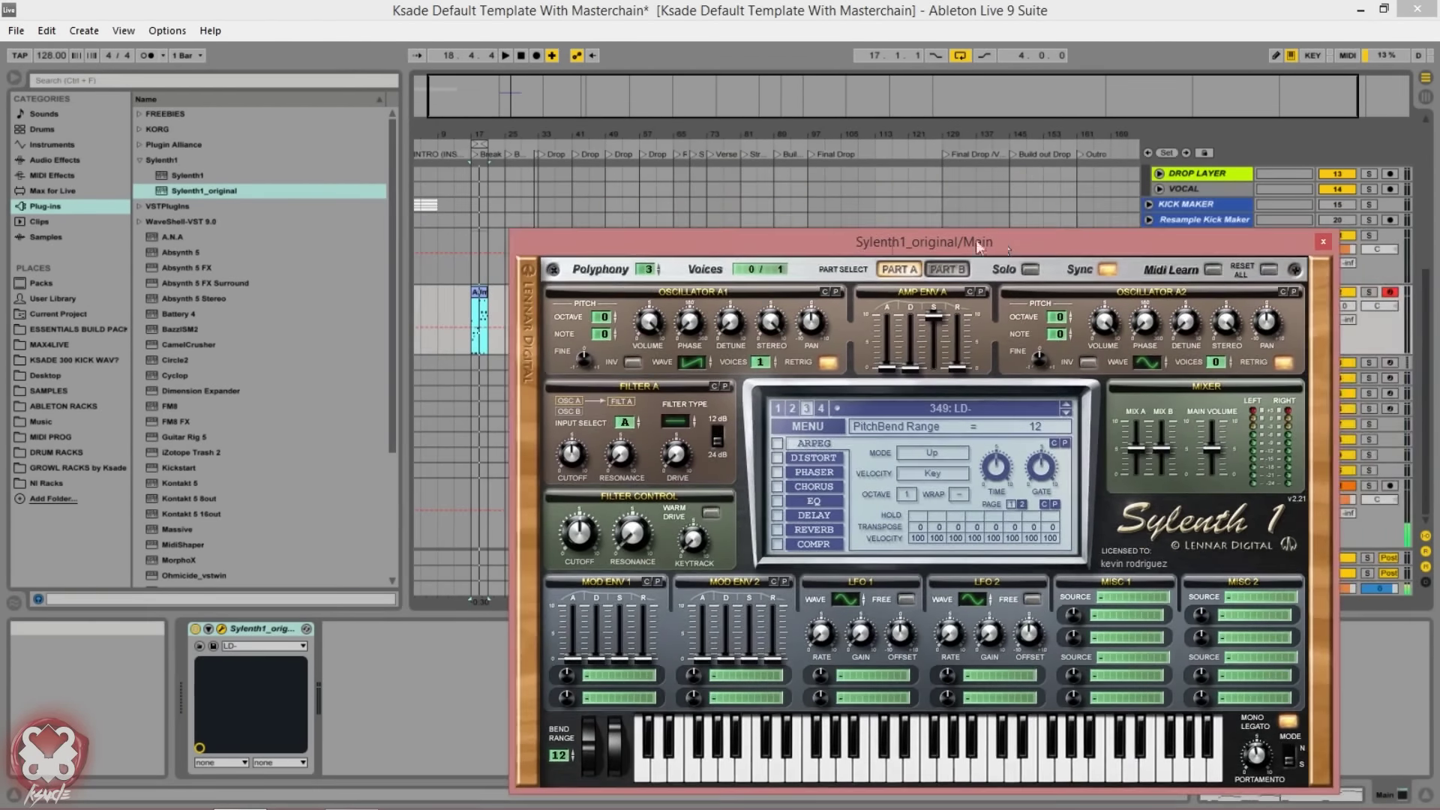
{"action": "double_click", "coordinate": [477, 291]}
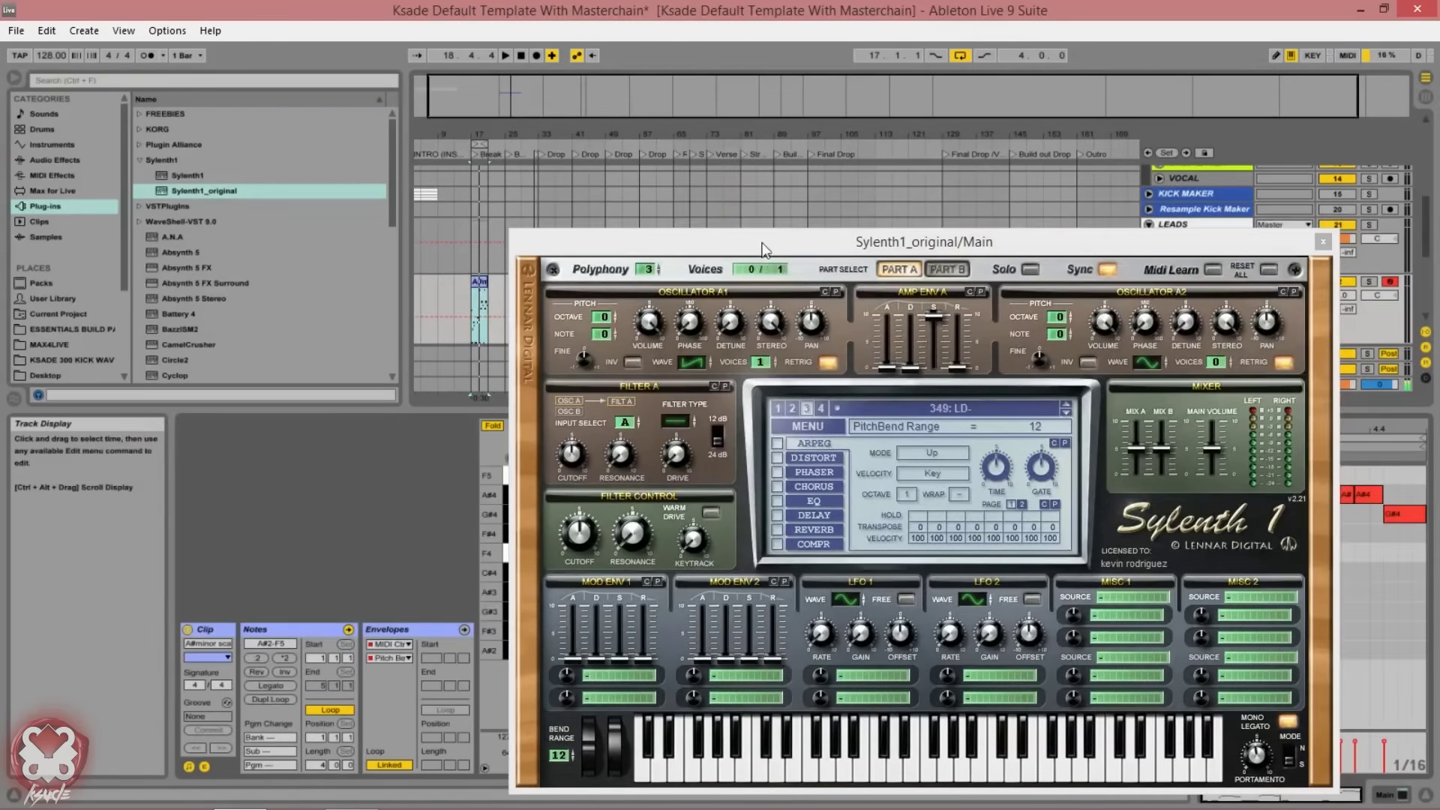
{"action": "key", "text": "ctrl+alt+p"}
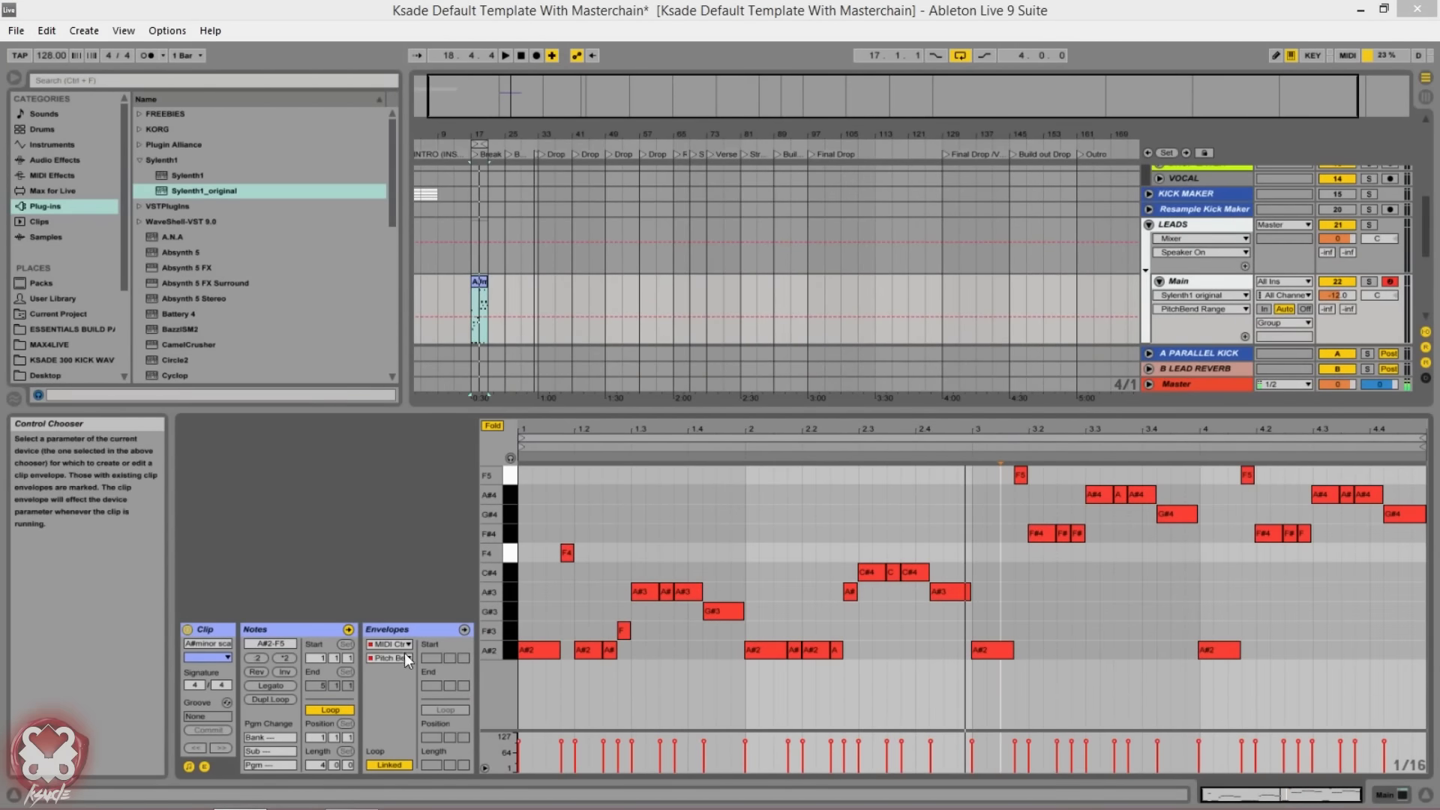
Draw a Pitch Bend envelope step down to -8192 at the clip end, then reopen Sylenth1
{"action": "left_click", "coordinate": [203, 765]}
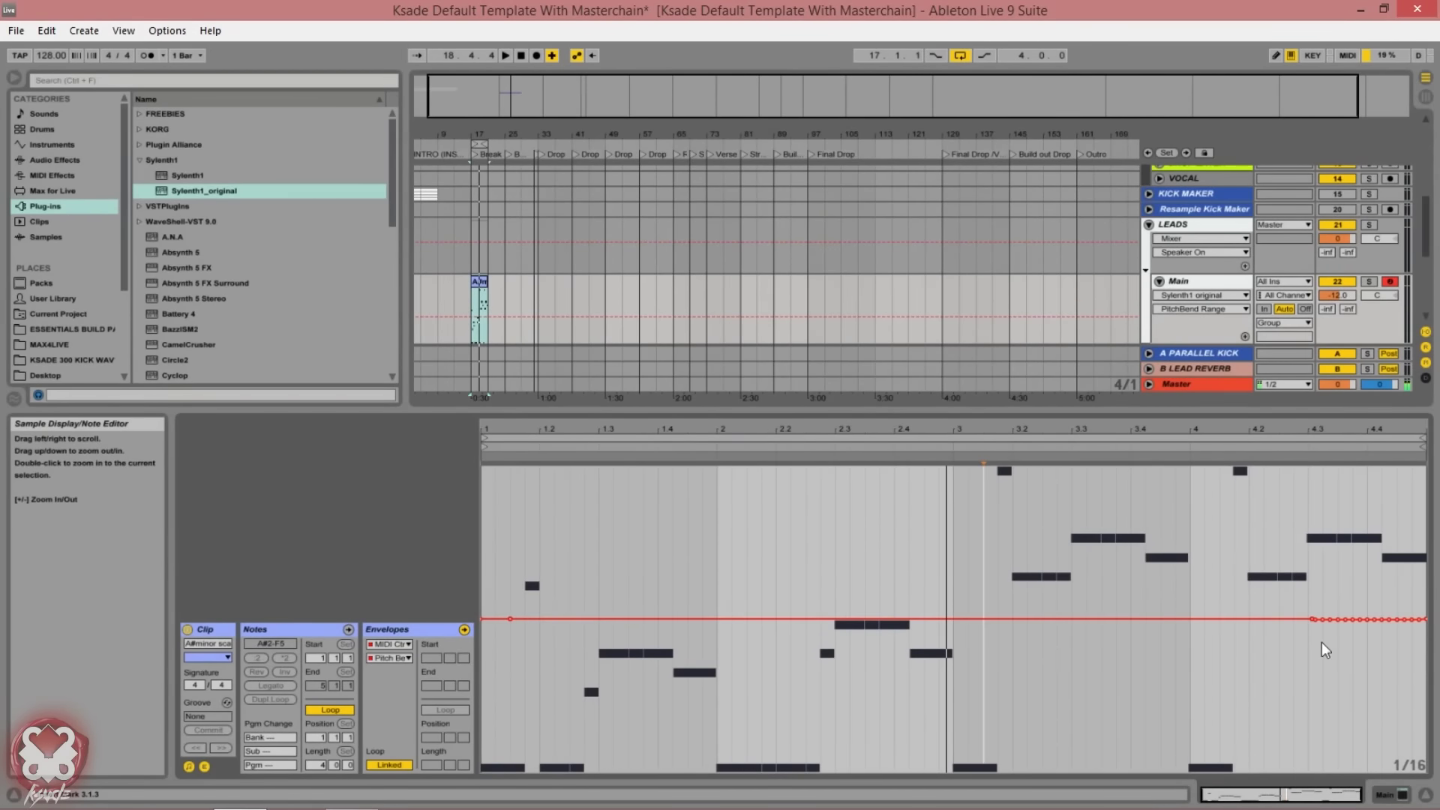
{"action": "key", "text": "b"}
{"action": "left_click_drag", "start_coordinate": [1410, 713], "coordinate": [1433, 777]}
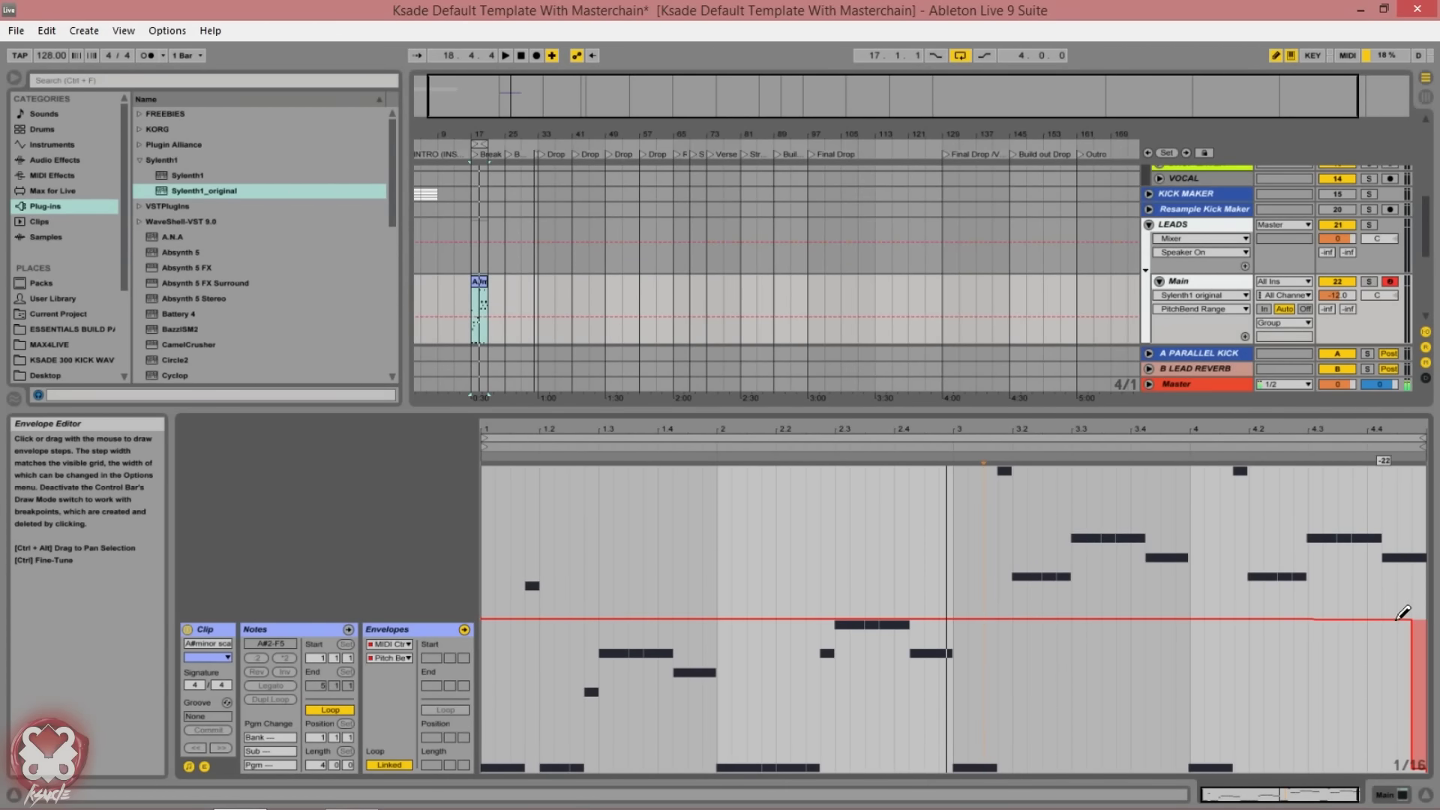
{"action": "key", "text": "b"}
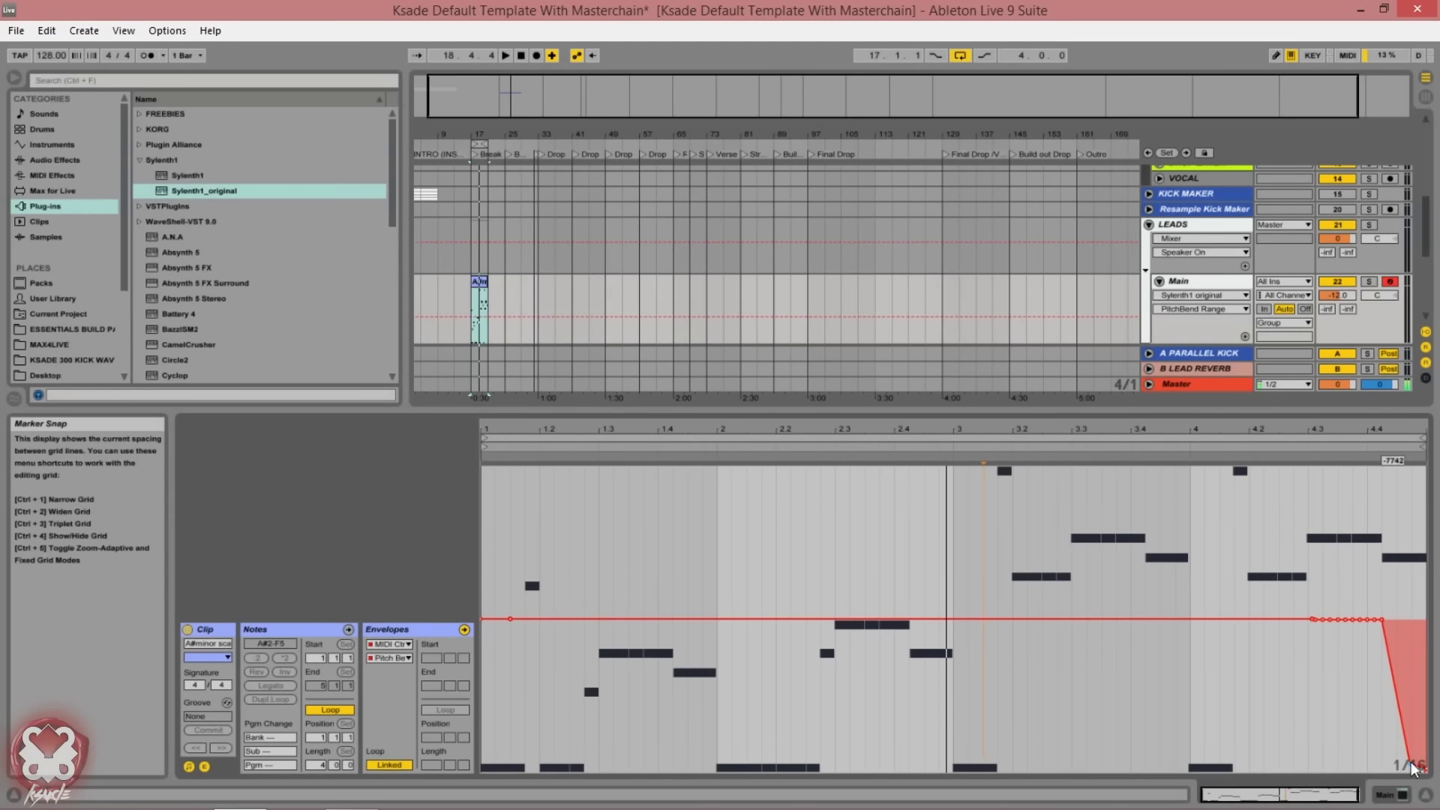
{"action": "key", "text": "shift+Tab"}
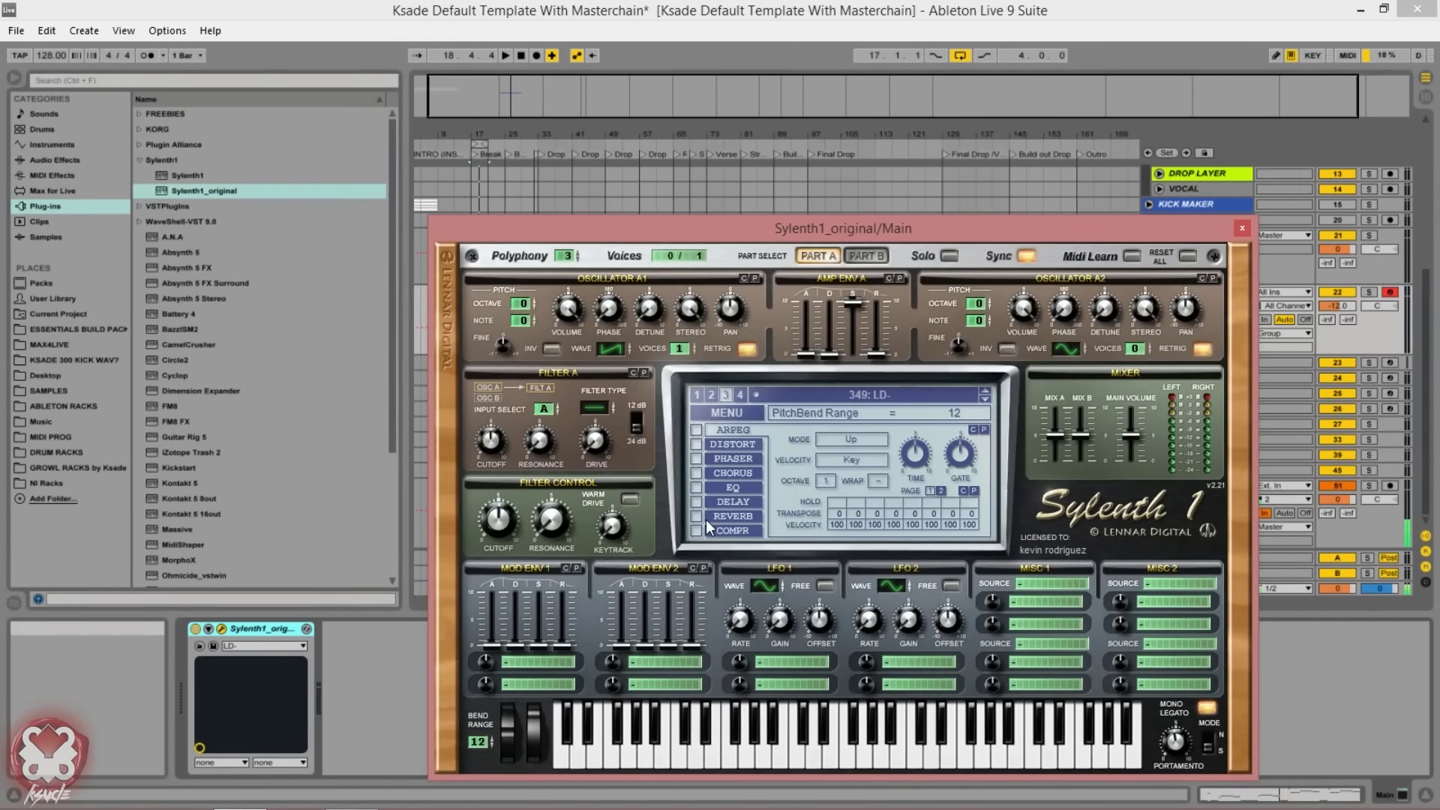
Enable the reverb, cut its size to about 3.93 and set dry/wet near 42%
{"action": "left_click", "coordinate": [729, 515]}
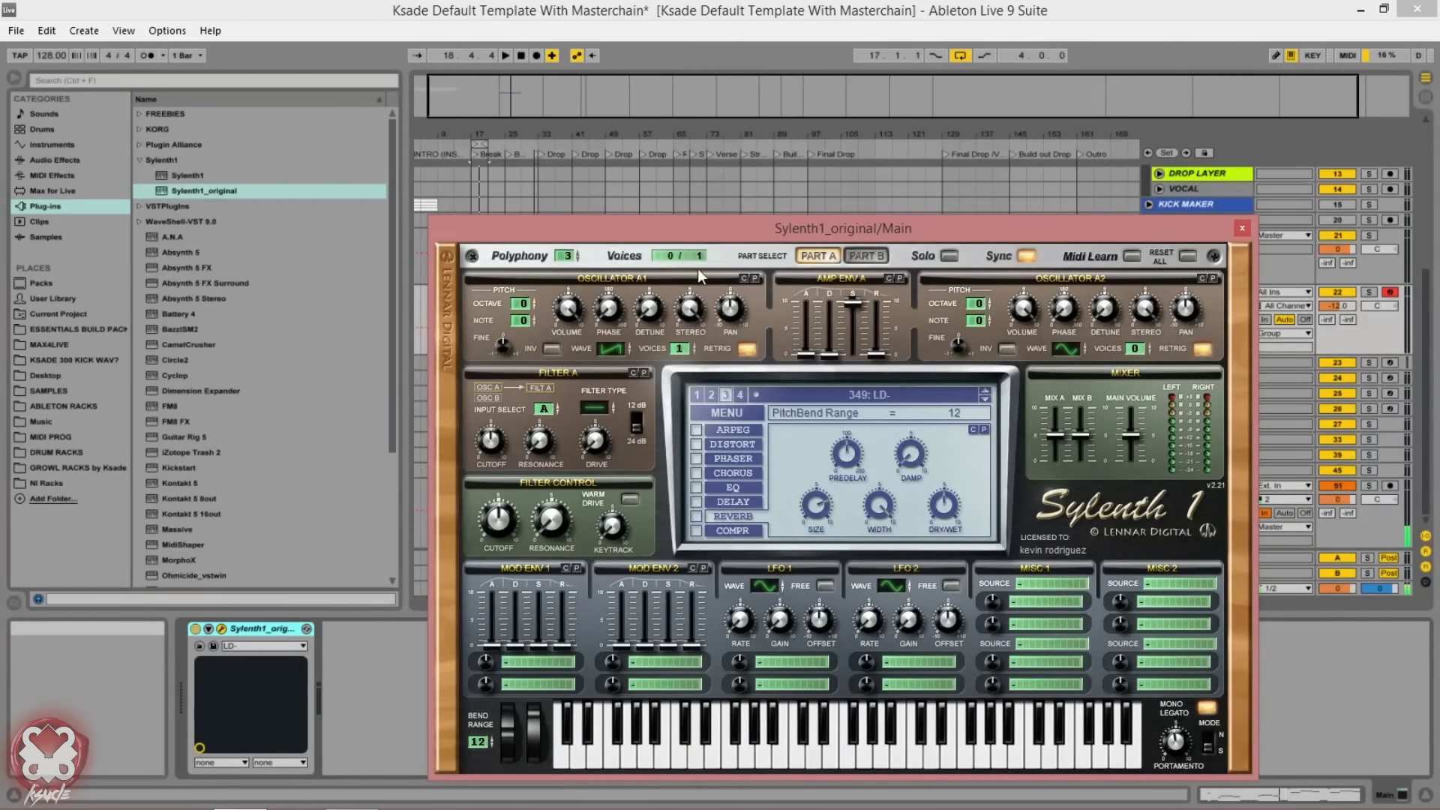
{"action": "left_click_drag", "start_coordinate": [710, 235], "coordinate": [774, 232]}
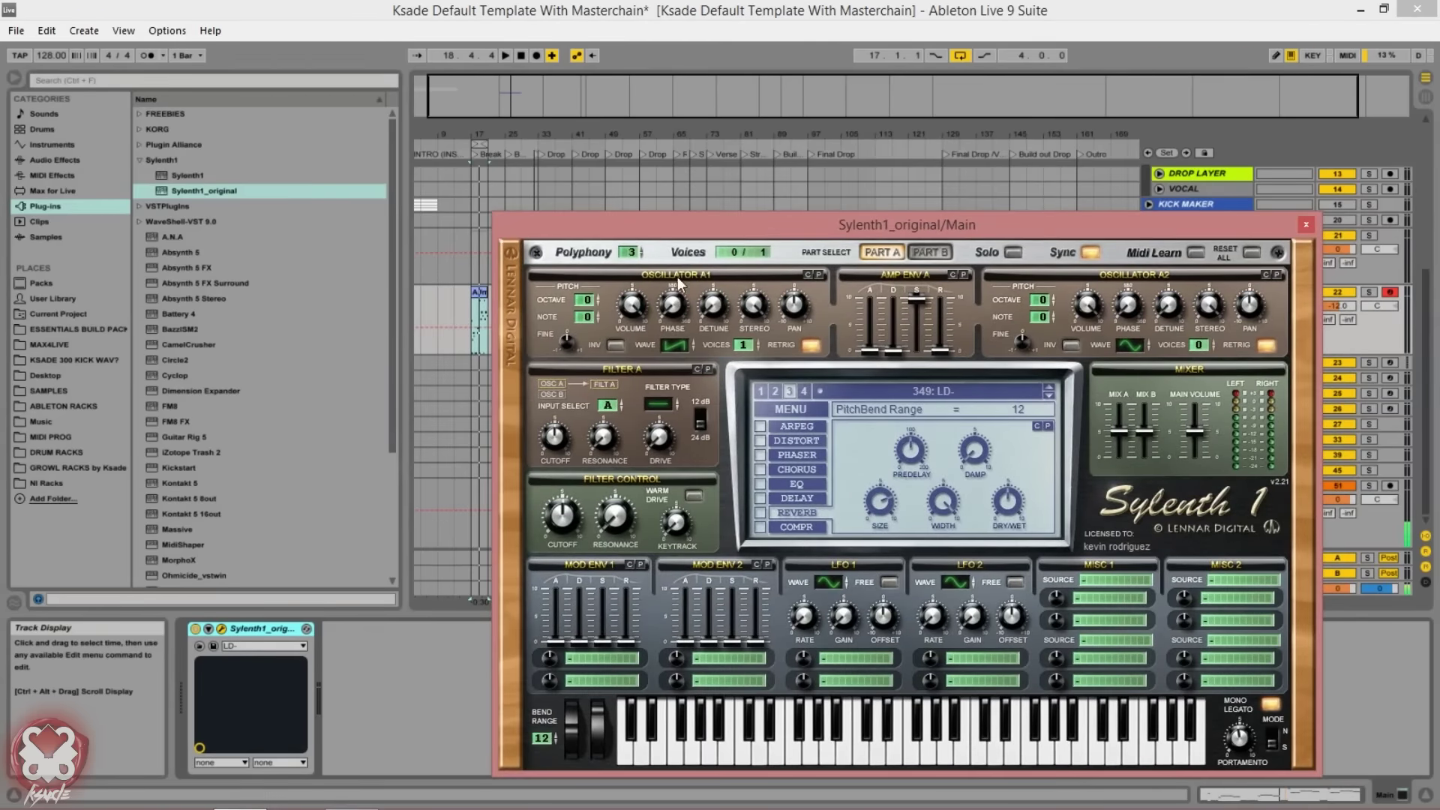
{"action": "left_click_drag", "start_coordinate": [747, 233], "coordinate": [716, 221]}
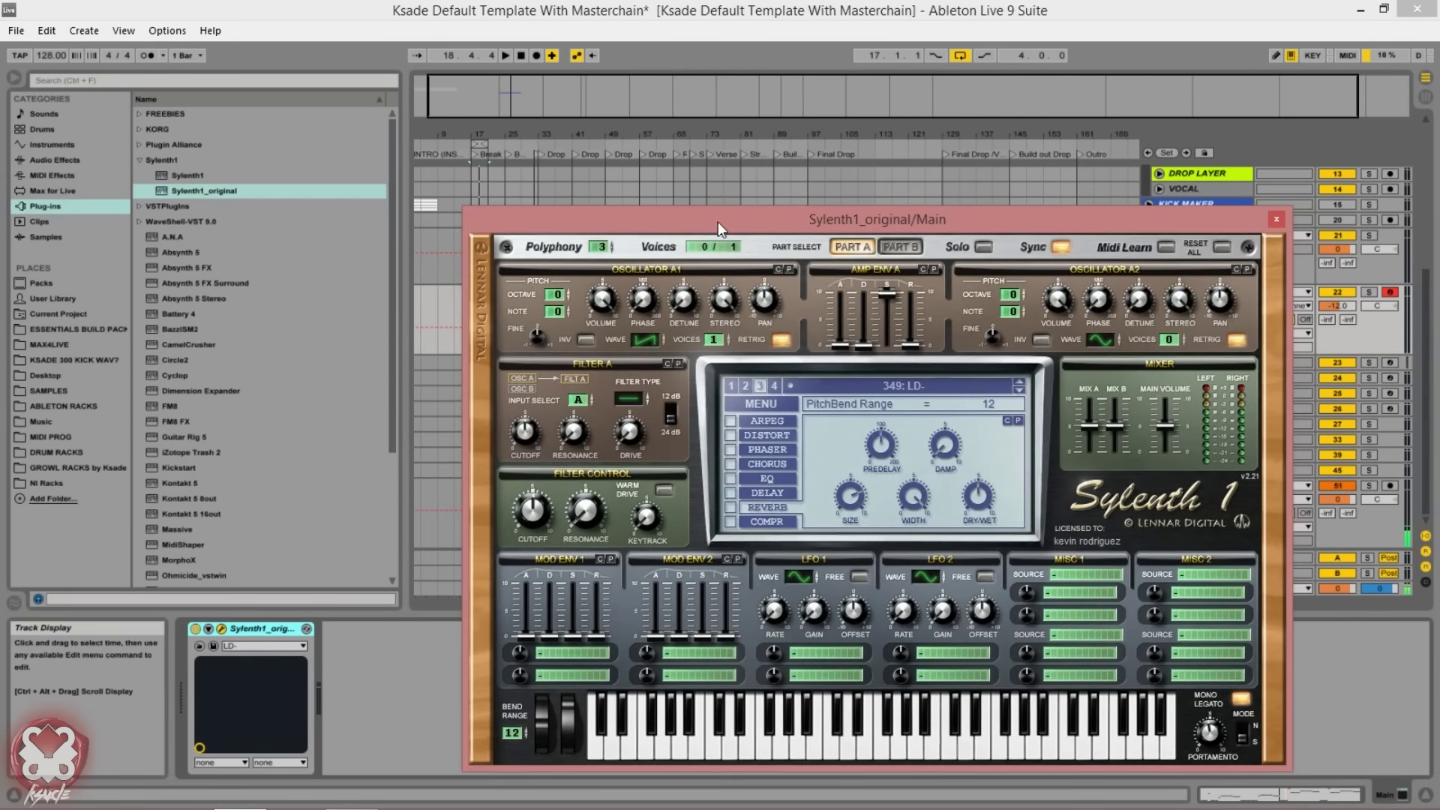
{"action": "left_click", "coordinate": [727, 501]}
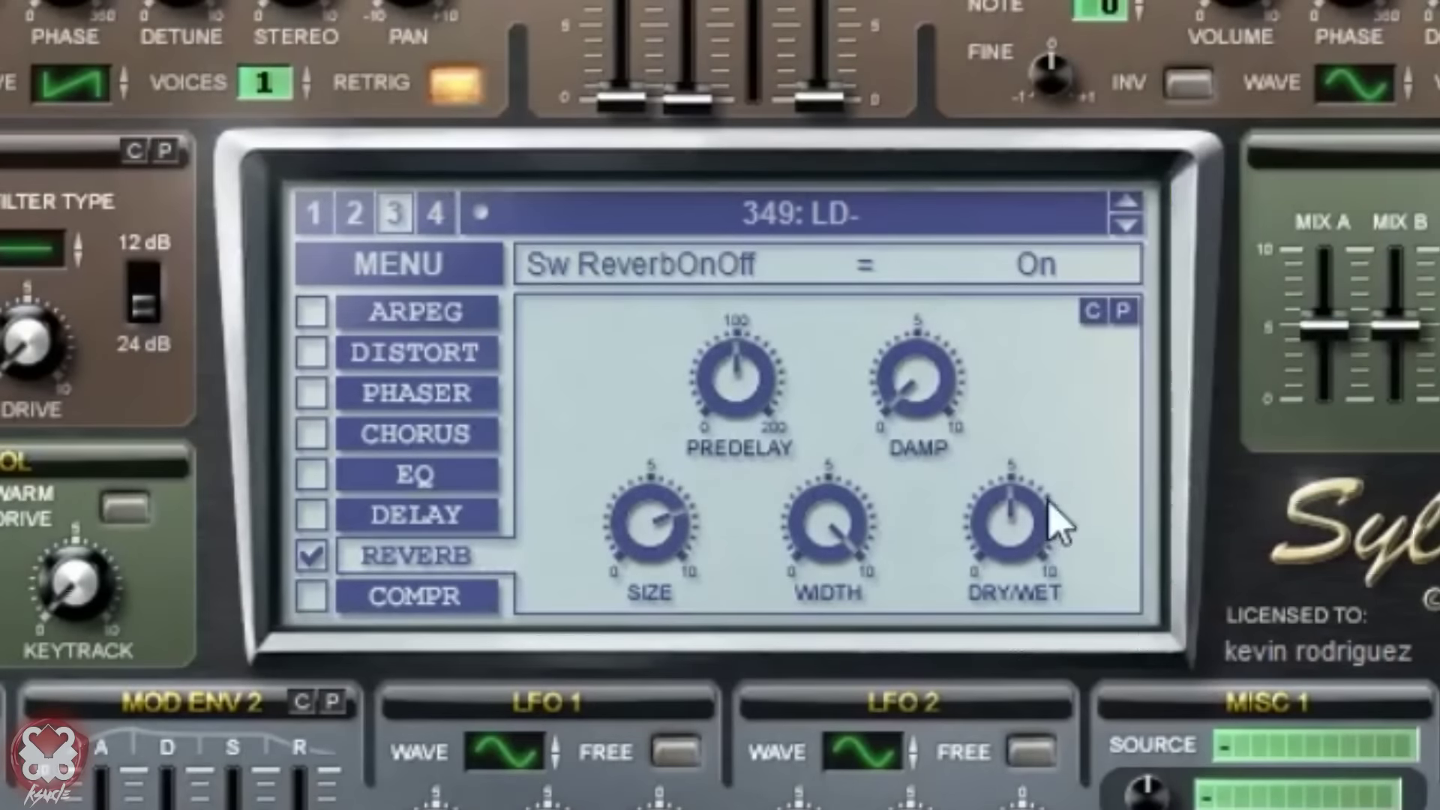
{"action": "left_click_drag", "start_coordinate": [695, 533], "coordinate": [649, 731]}
{"action": "left_click_drag", "start_coordinate": [1013, 528], "coordinate": [1016, 579]}
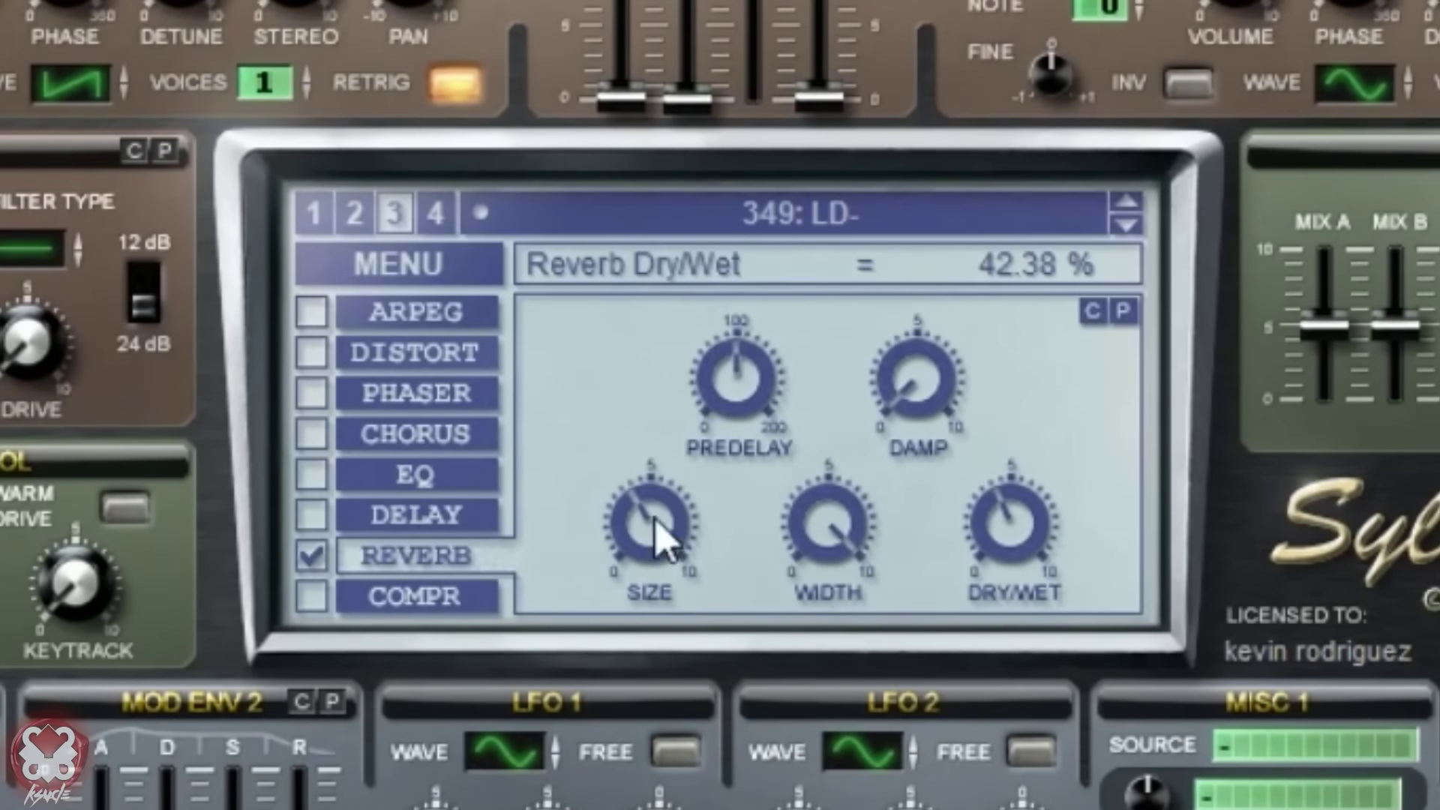
Fine-tune the reverb predelay to 29.52 ms
{"action": "left_click_drag", "start_coordinate": [737, 373], "coordinate": [730, 551]}
{"action": "mouse_move", "coordinate": [749, 414]}
{"action": "left_mouse_down"}
{"action": "mouse_move", "coordinate": [752, 440]}
{"action": "mouse_move", "coordinate": [775, 386]}
{"action": "mouse_move", "coordinate": [746, 415]}
{"action": "mouse_move", "coordinate": [746, 392]}
{"action": "left_mouse_up"}
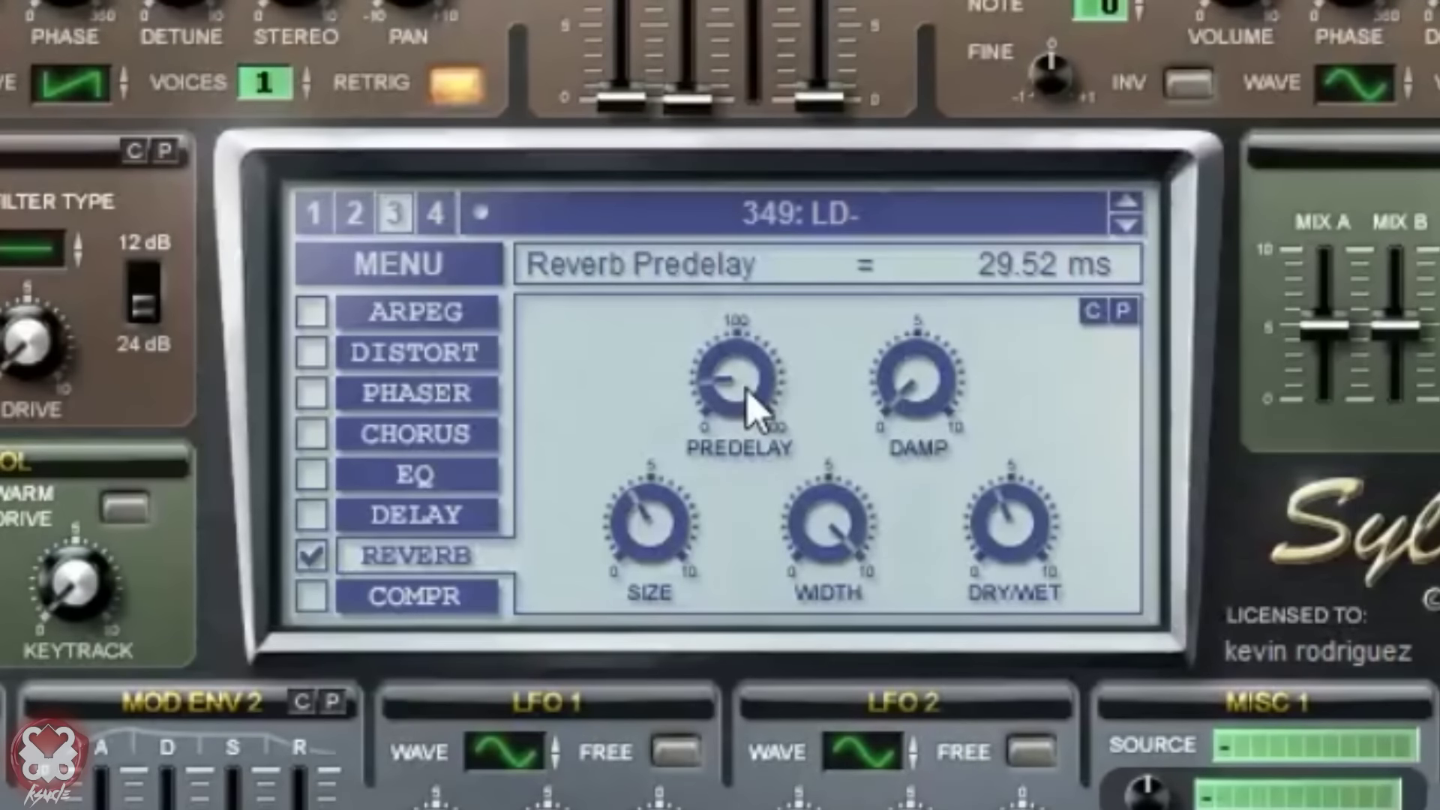
{"action": "left_click_drag", "start_coordinate": [750, 405], "coordinate": [787, 392]}
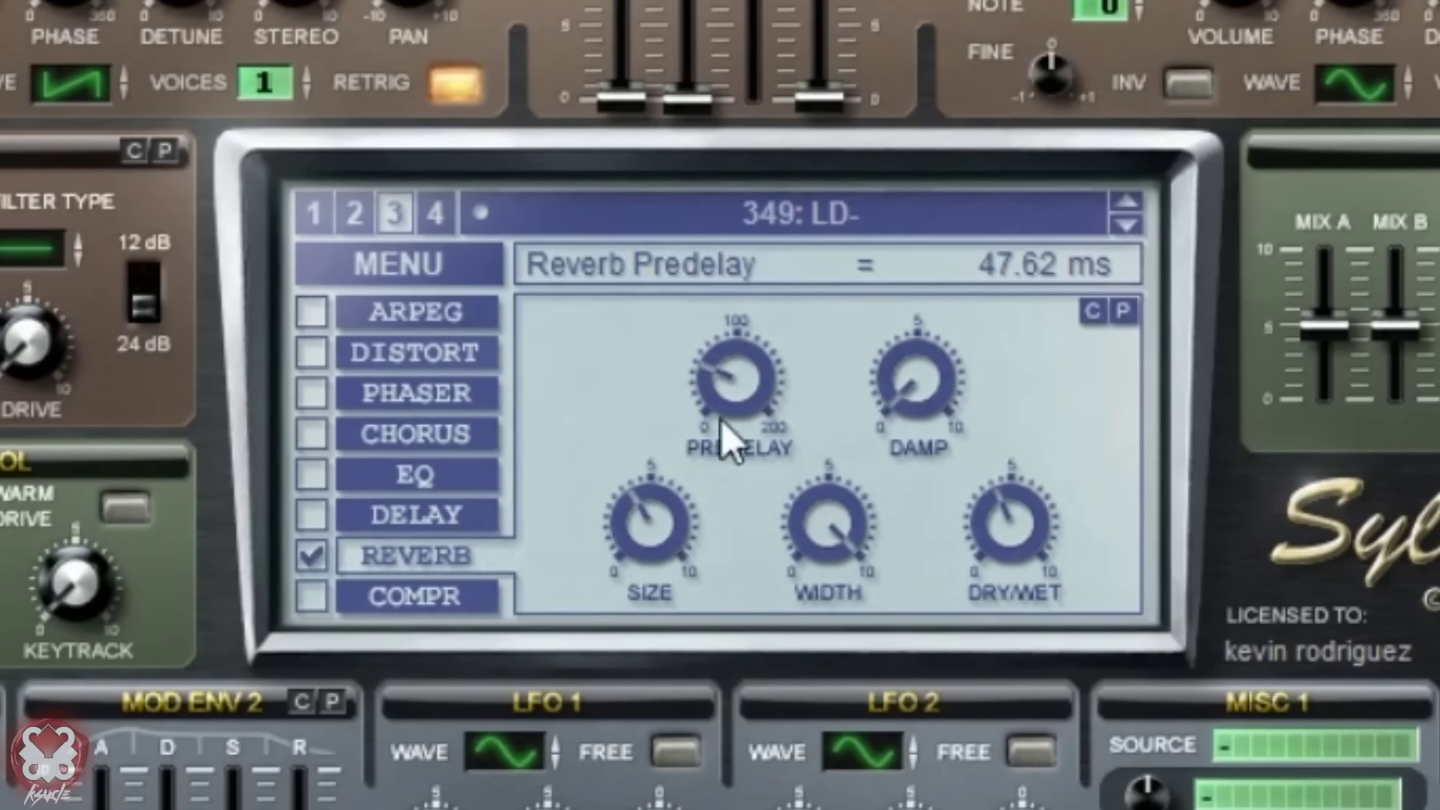
{"action": "left_click_drag", "start_coordinate": [750, 392], "coordinate": [740, 441]}
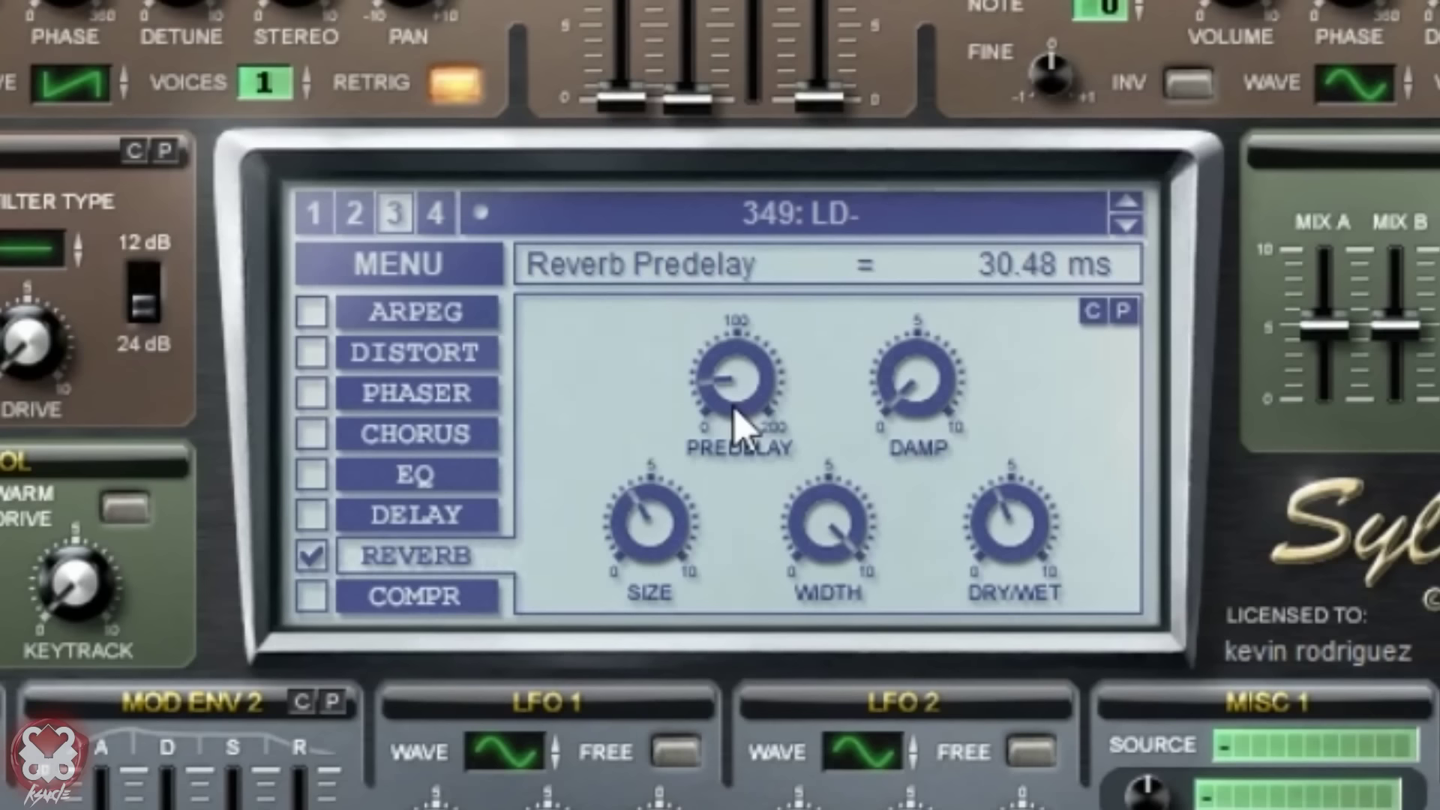
{"action": "left_click_drag", "start_coordinate": [754, 402], "coordinate": [743, 393]}
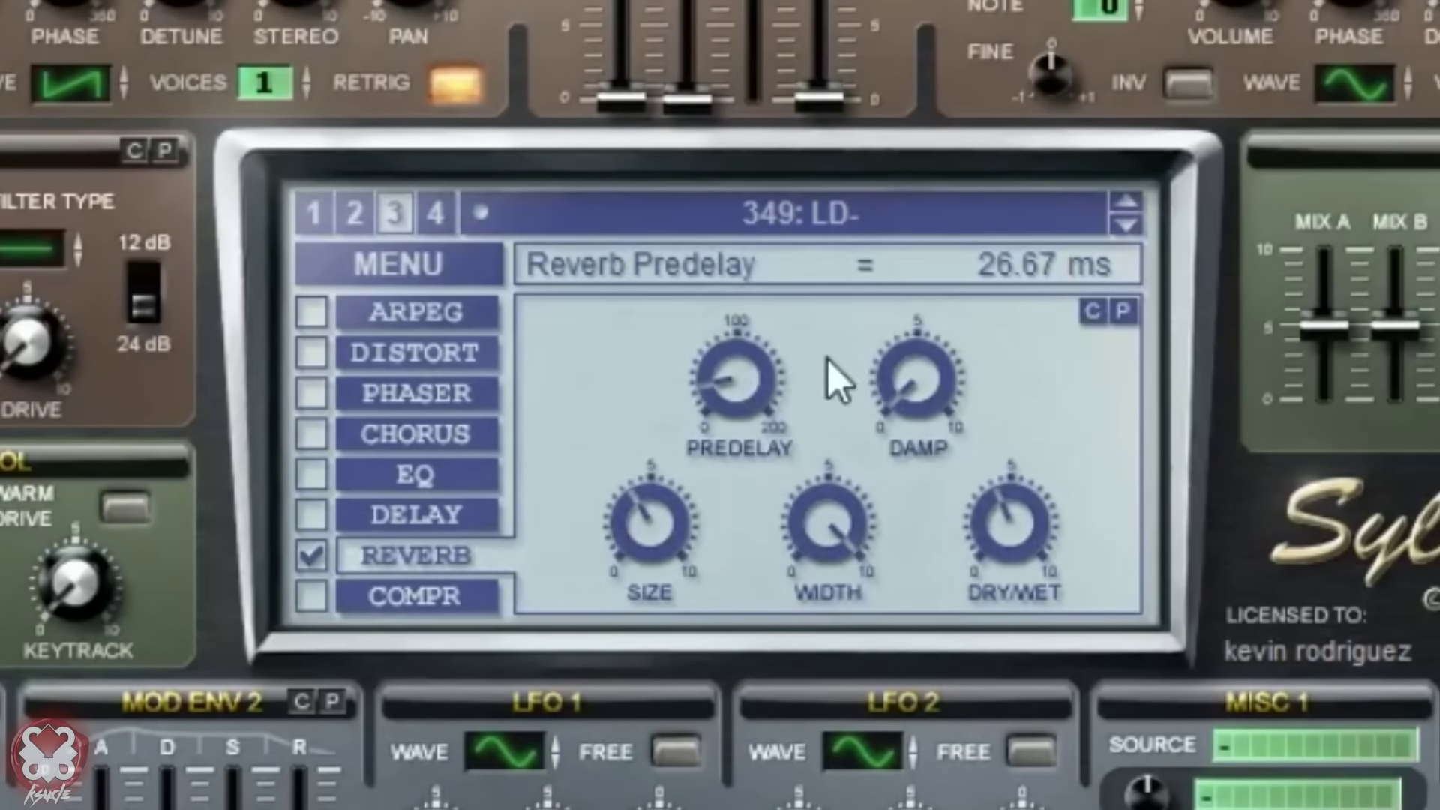
{"action": "left_click_drag", "start_coordinate": [731, 375], "coordinate": [733, 408]}
Raise the reverb dry/wet mix and shrink the room size to 3.60
{"action": "left_click_drag", "start_coordinate": [1006, 544], "coordinate": [1045, 574]}
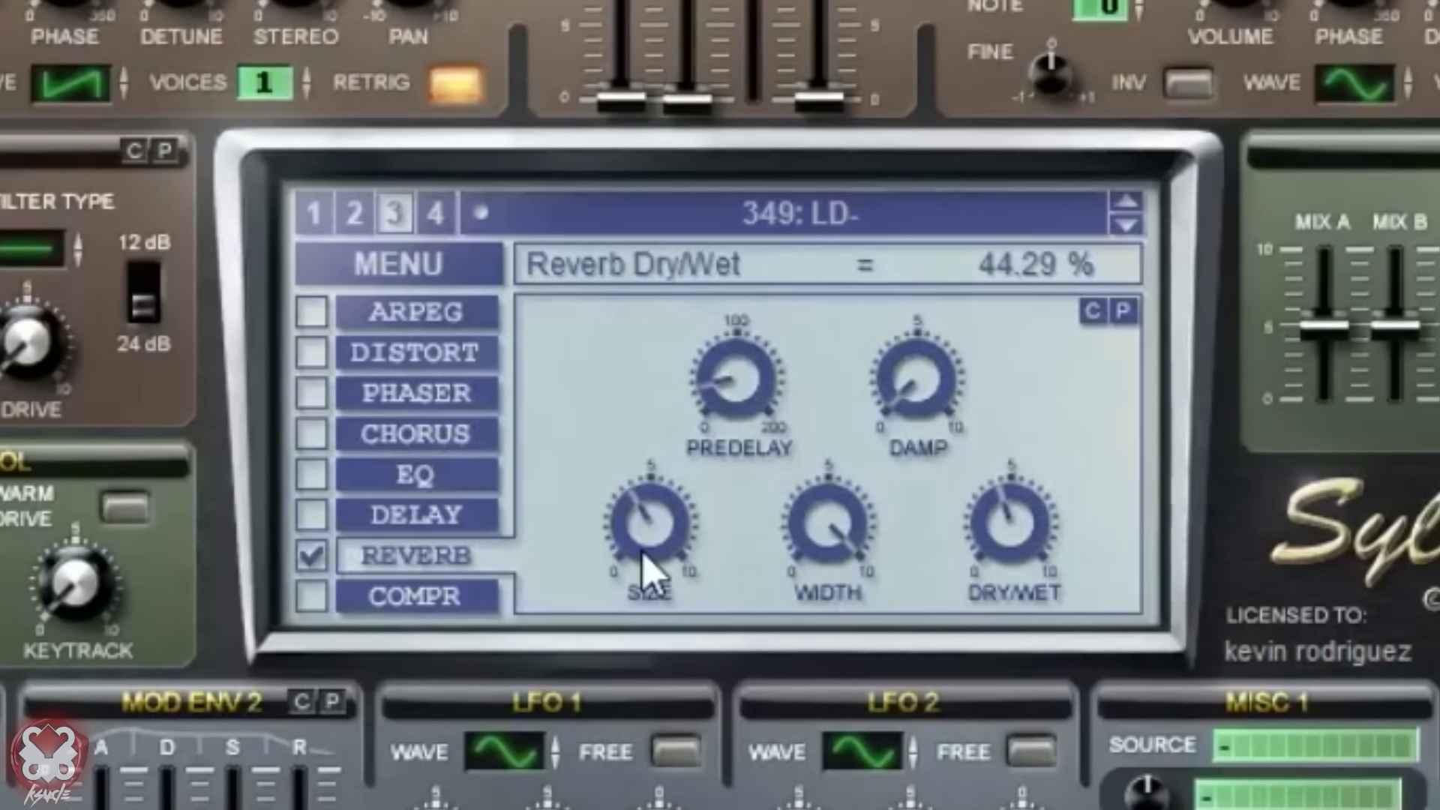
{"action": "left_click_drag", "start_coordinate": [643, 570], "coordinate": [700, 385]}
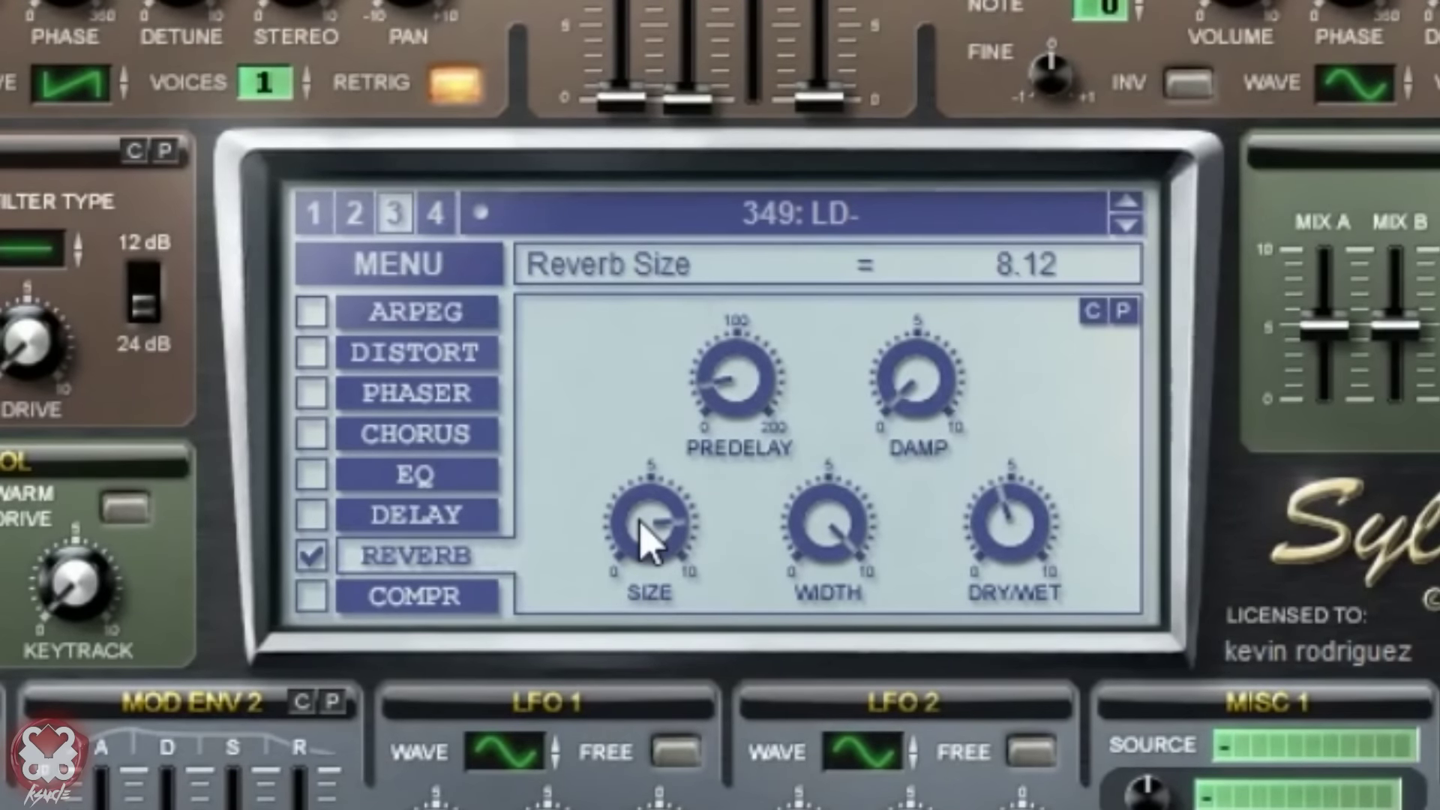
{"action": "left_click_drag", "start_coordinate": [644, 538], "coordinate": [643, 633]}
{"action": "left_click_drag", "start_coordinate": [652, 547], "coordinate": [653, 638]}
{"action": "left_click_drag", "start_coordinate": [659, 525], "coordinate": [669, 565]}
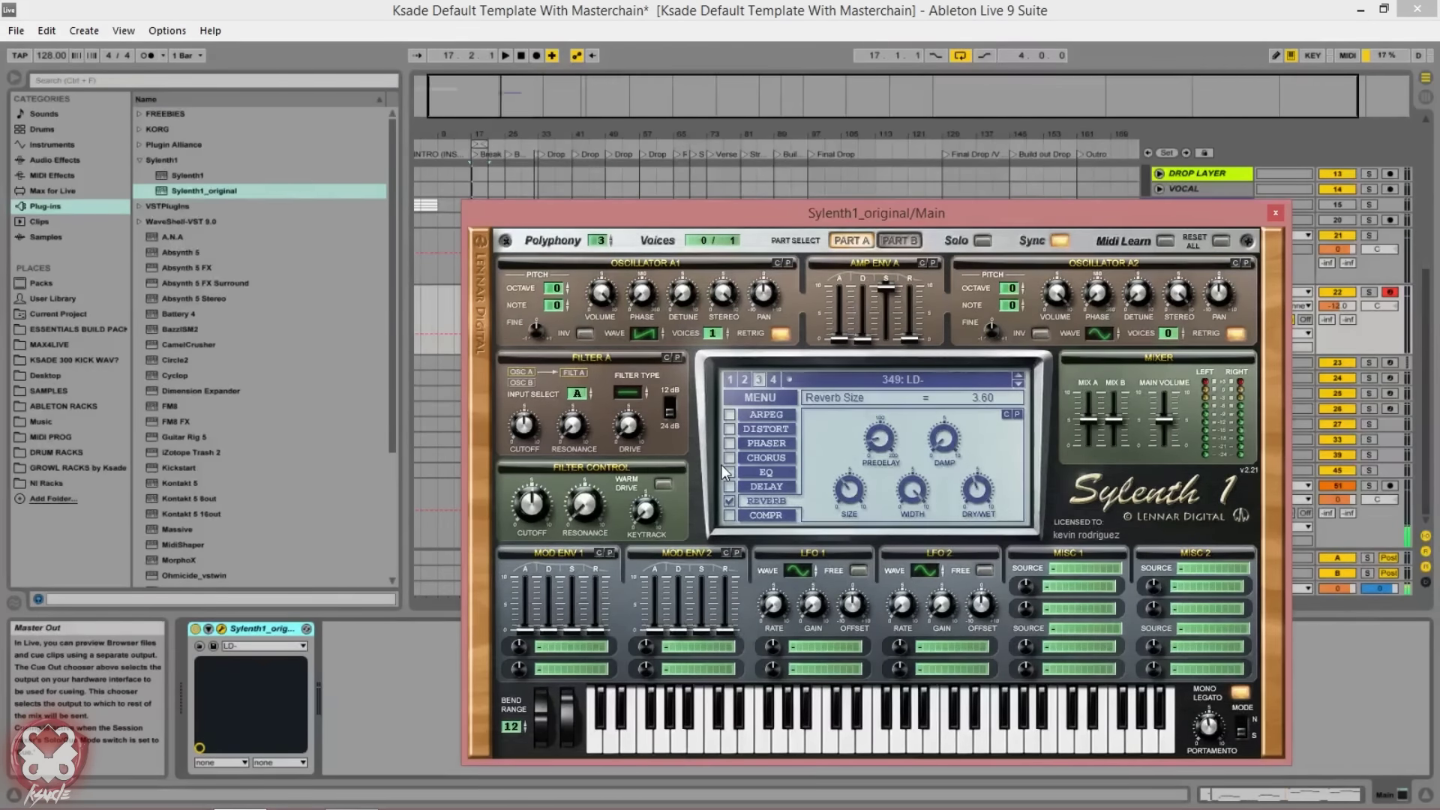
Enable the EQ with bass, bass frequency and treble all at maximum
{"action": "left_click", "coordinate": [765, 471]}
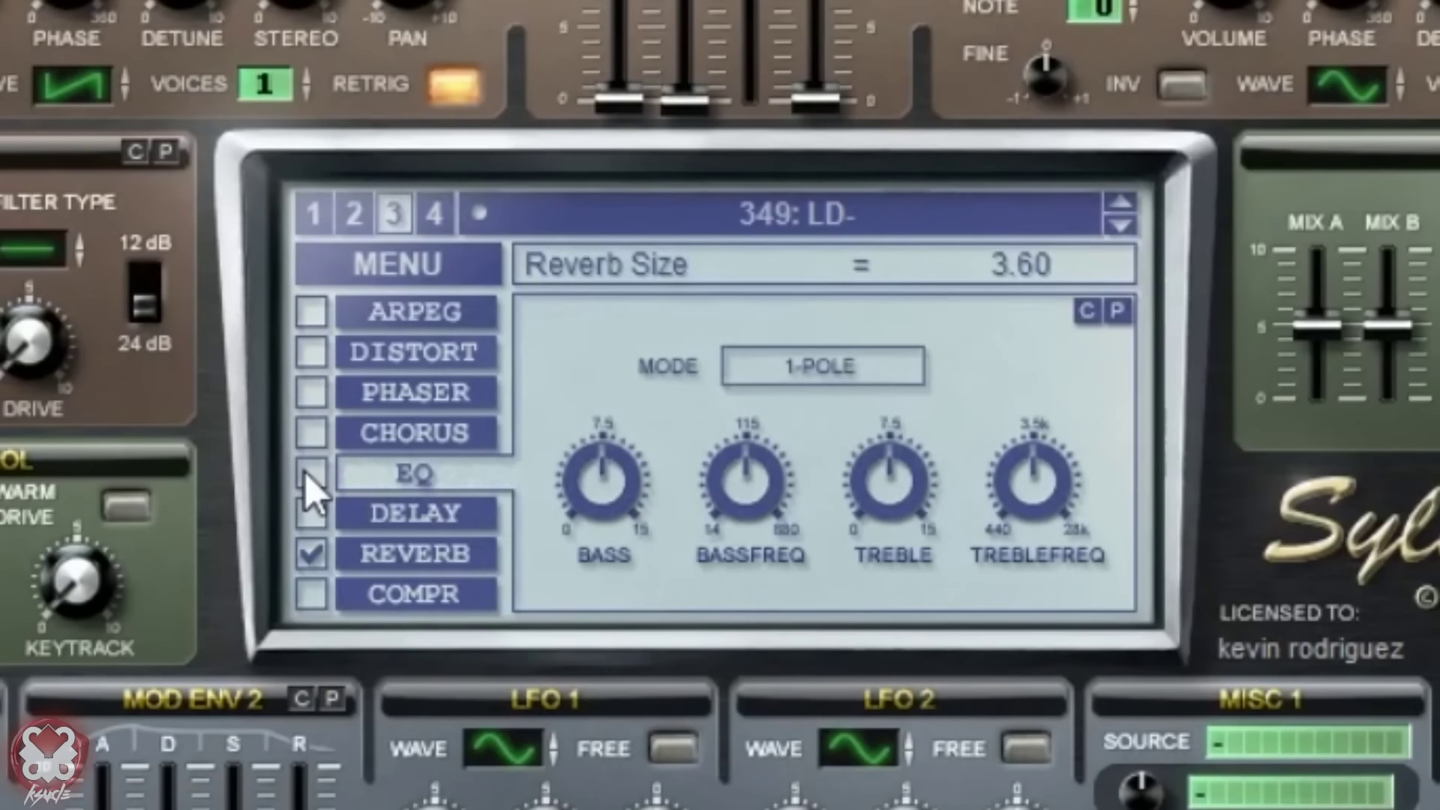
{"action": "left_click", "coordinate": [307, 473]}
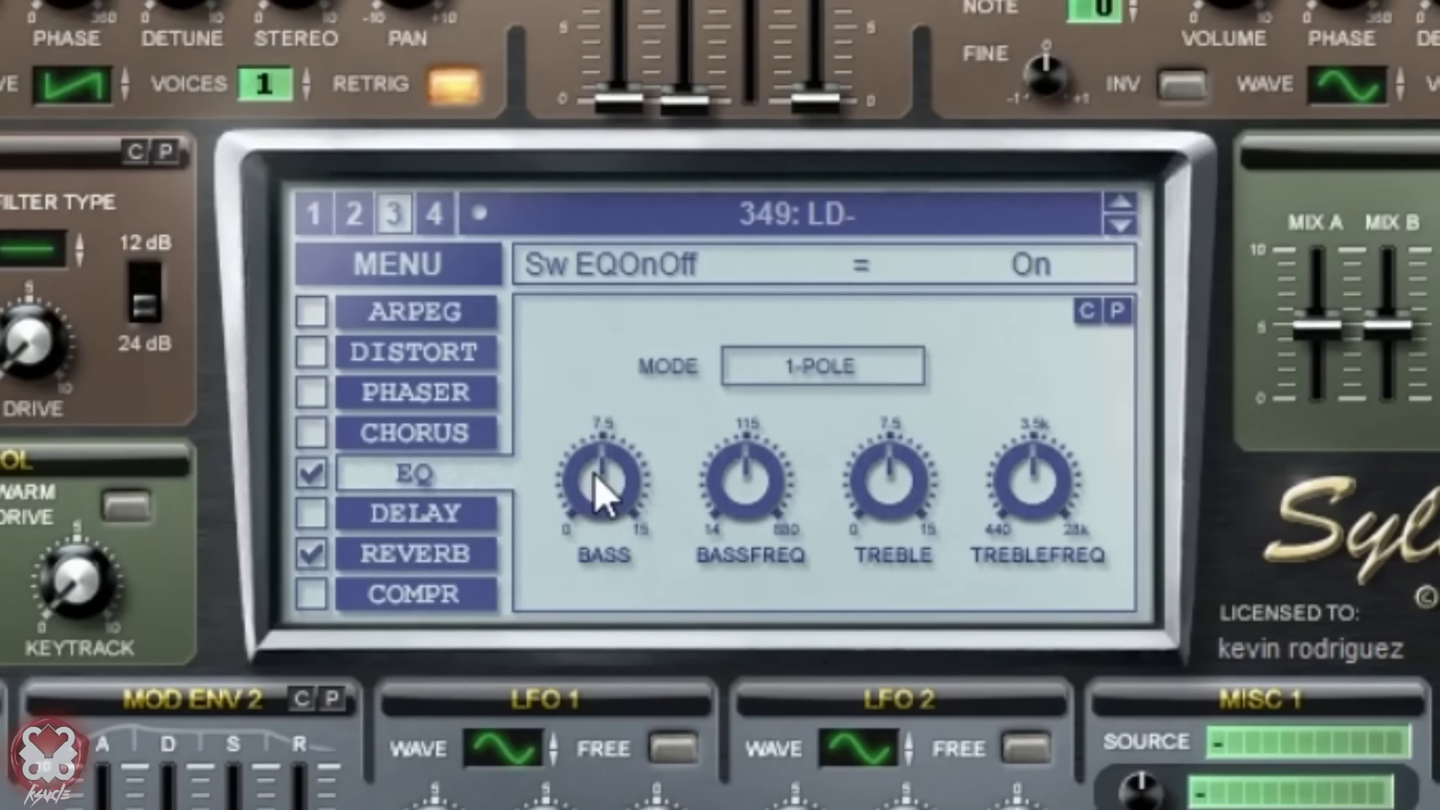
{"action": "left_click_drag", "start_coordinate": [603, 492], "coordinate": [772, 321]}
{"action": "left_click_drag", "start_coordinate": [753, 475], "coordinate": [862, 408]}
{"action": "left_click_drag", "start_coordinate": [878, 483], "coordinate": [1020, 198]}
Sweep the EQ treble frequency and settle it at 1307.68 Hz
{"action": "left_click_drag", "start_coordinate": [1049, 517], "coordinate": [1048, 742]}
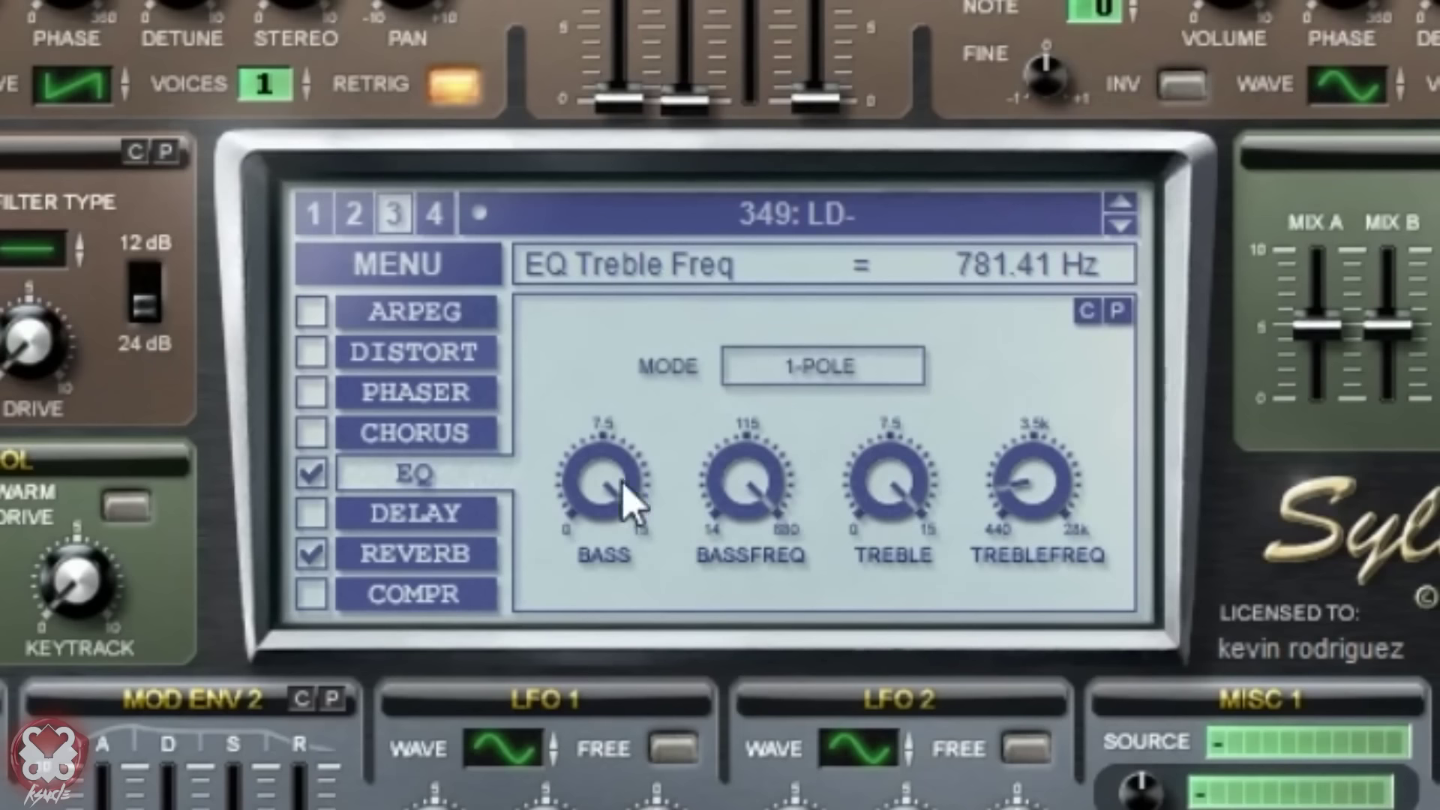
{"action": "left_click_drag", "start_coordinate": [630, 499], "coordinate": [630, 308]}
{"action": "left_click_drag", "start_coordinate": [746, 547], "coordinate": [740, 498]}
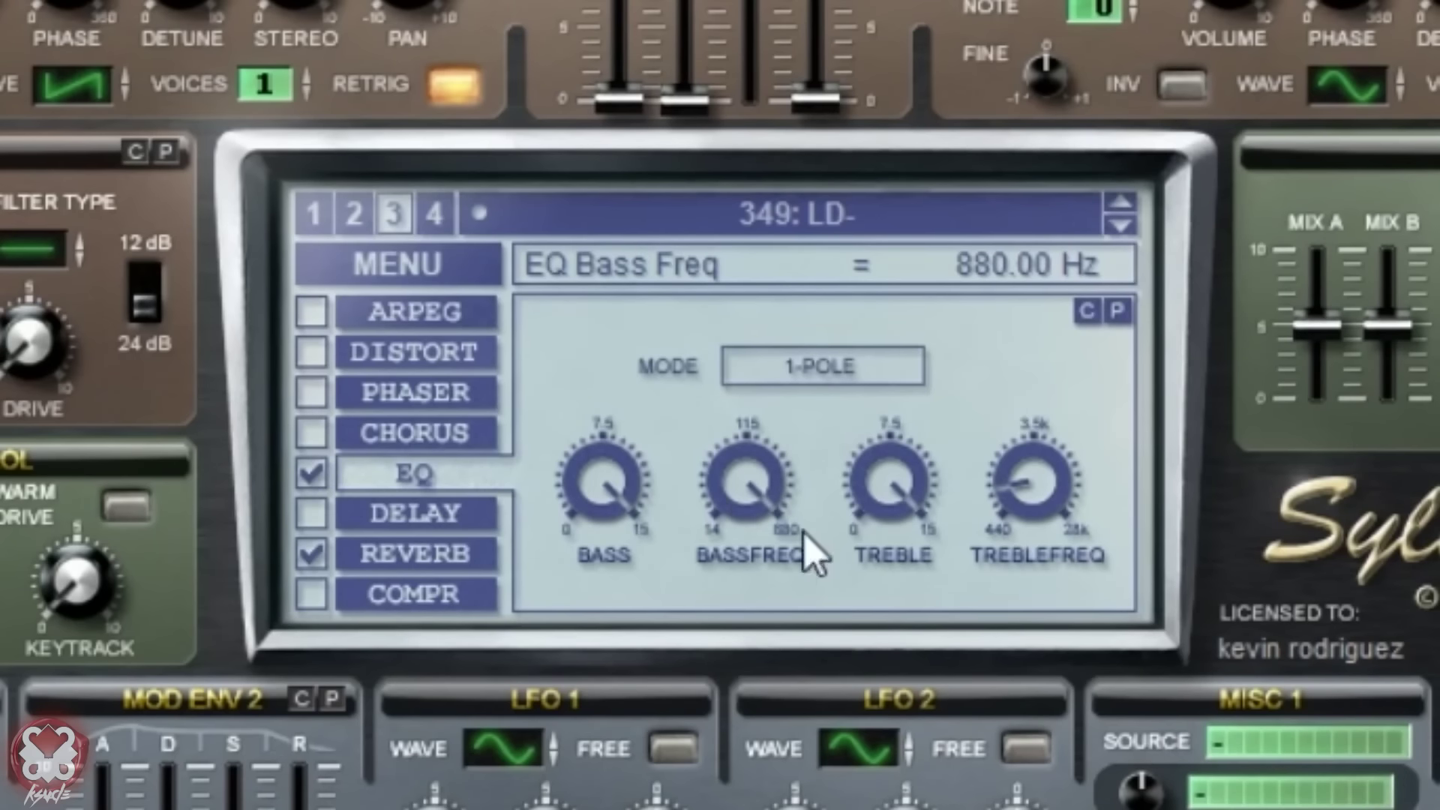
{"action": "left_click_drag", "start_coordinate": [875, 498], "coordinate": [820, 440]}
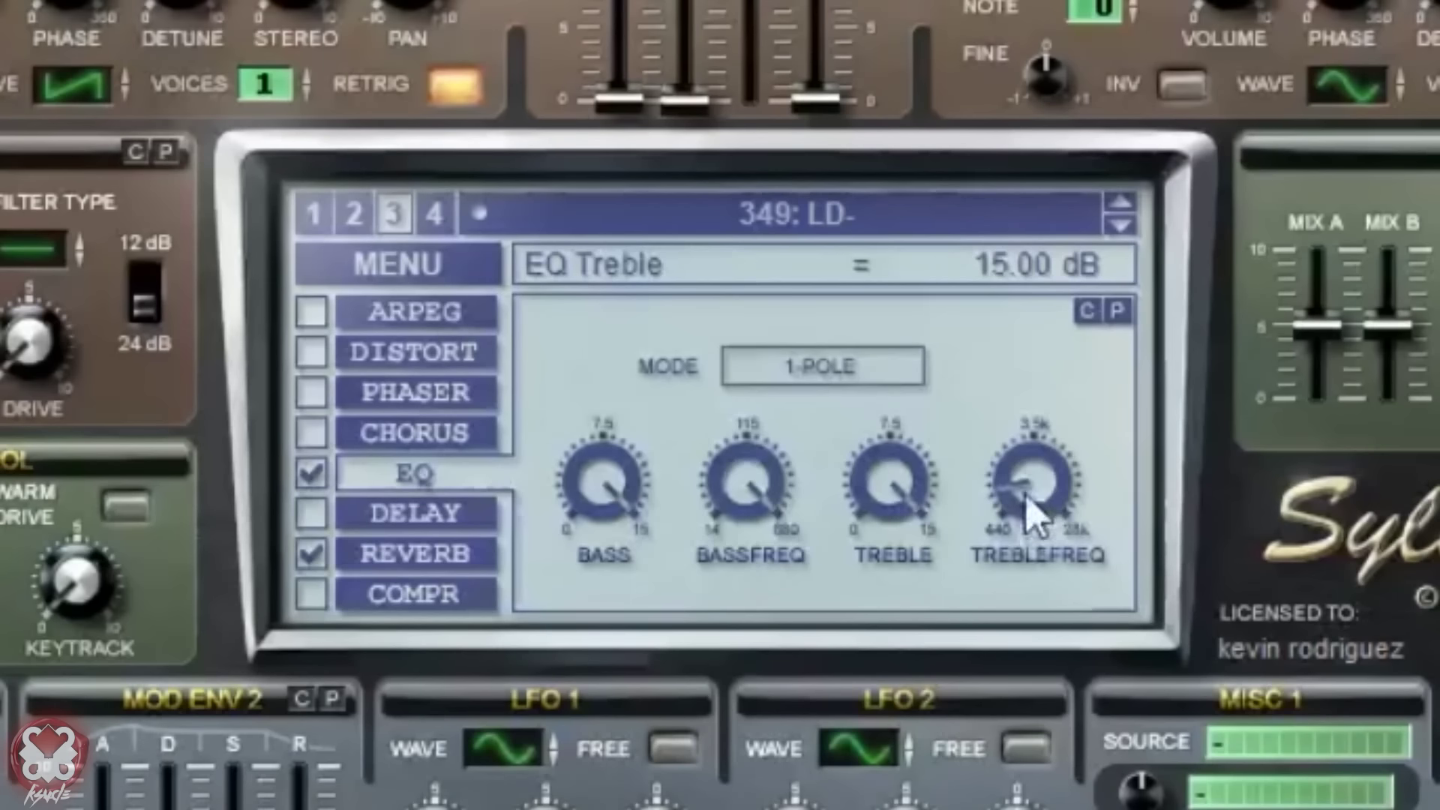
{"action": "left_click_drag", "start_coordinate": [1034, 511], "coordinate": [1043, 452]}
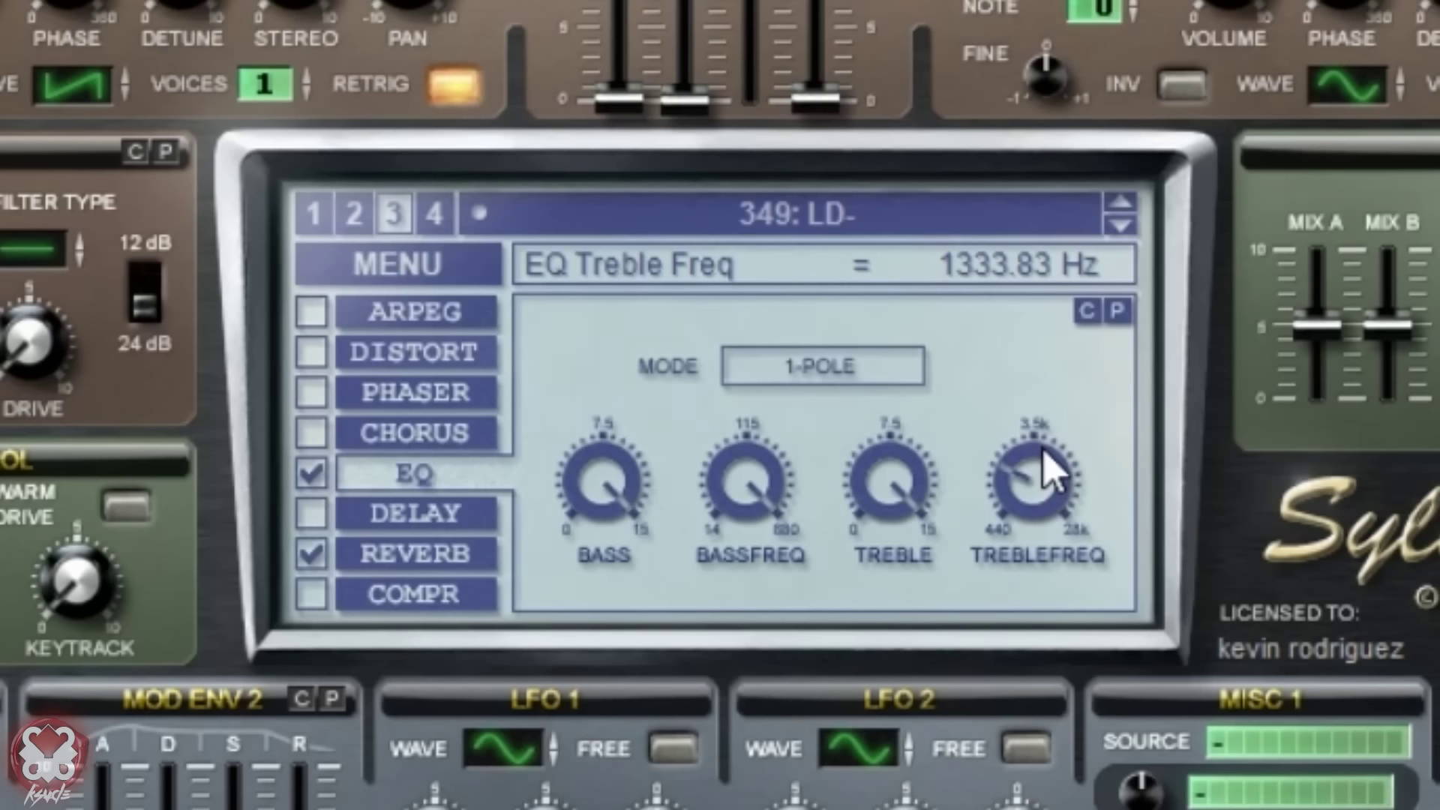
{"action": "left_click_drag", "start_coordinate": [1033, 465], "coordinate": [1029, 476]}
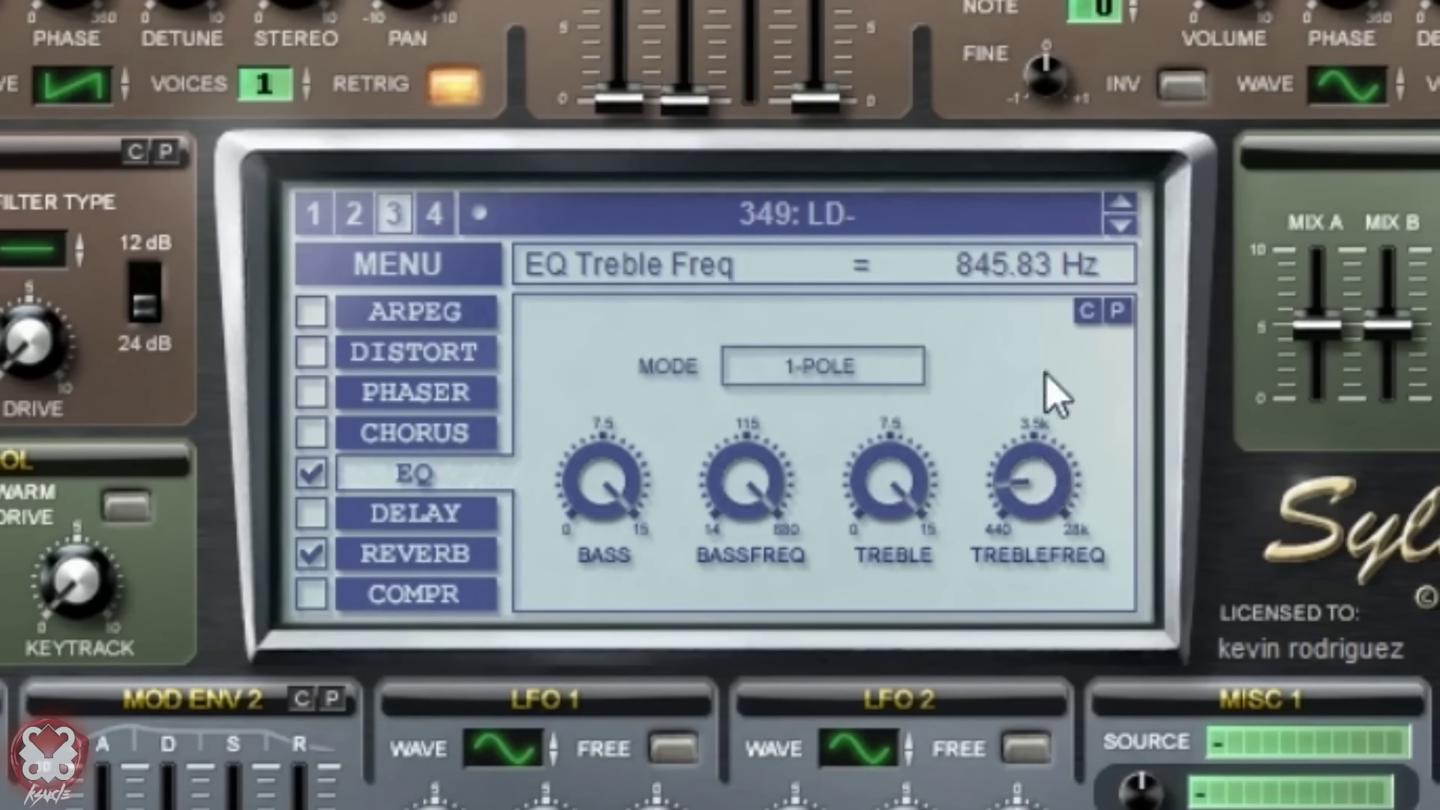
{"action": "left_click_drag", "start_coordinate": [1035, 492], "coordinate": [1043, 489]}
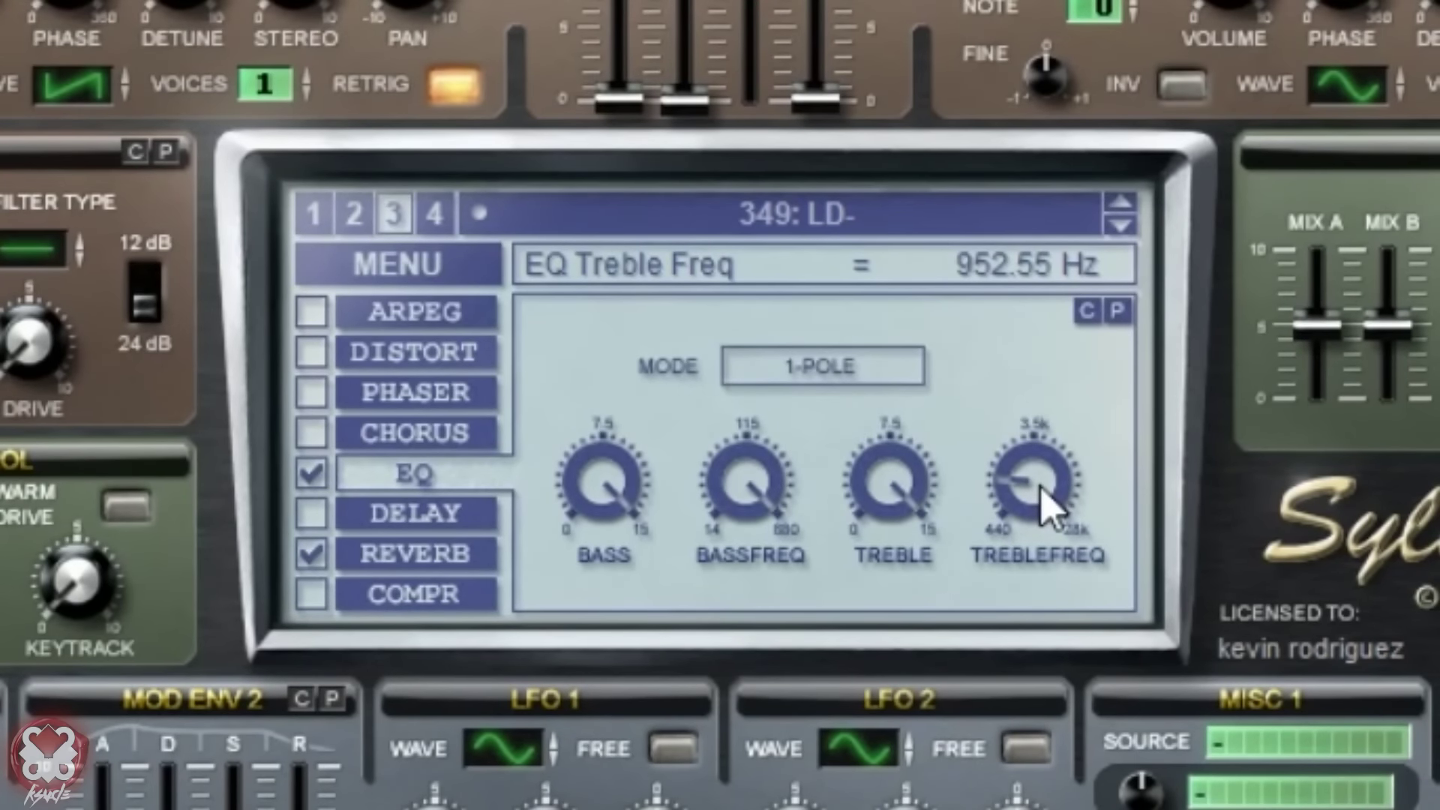
{"action": "left_click_drag", "start_coordinate": [1042, 490], "coordinate": [1079, 482]}
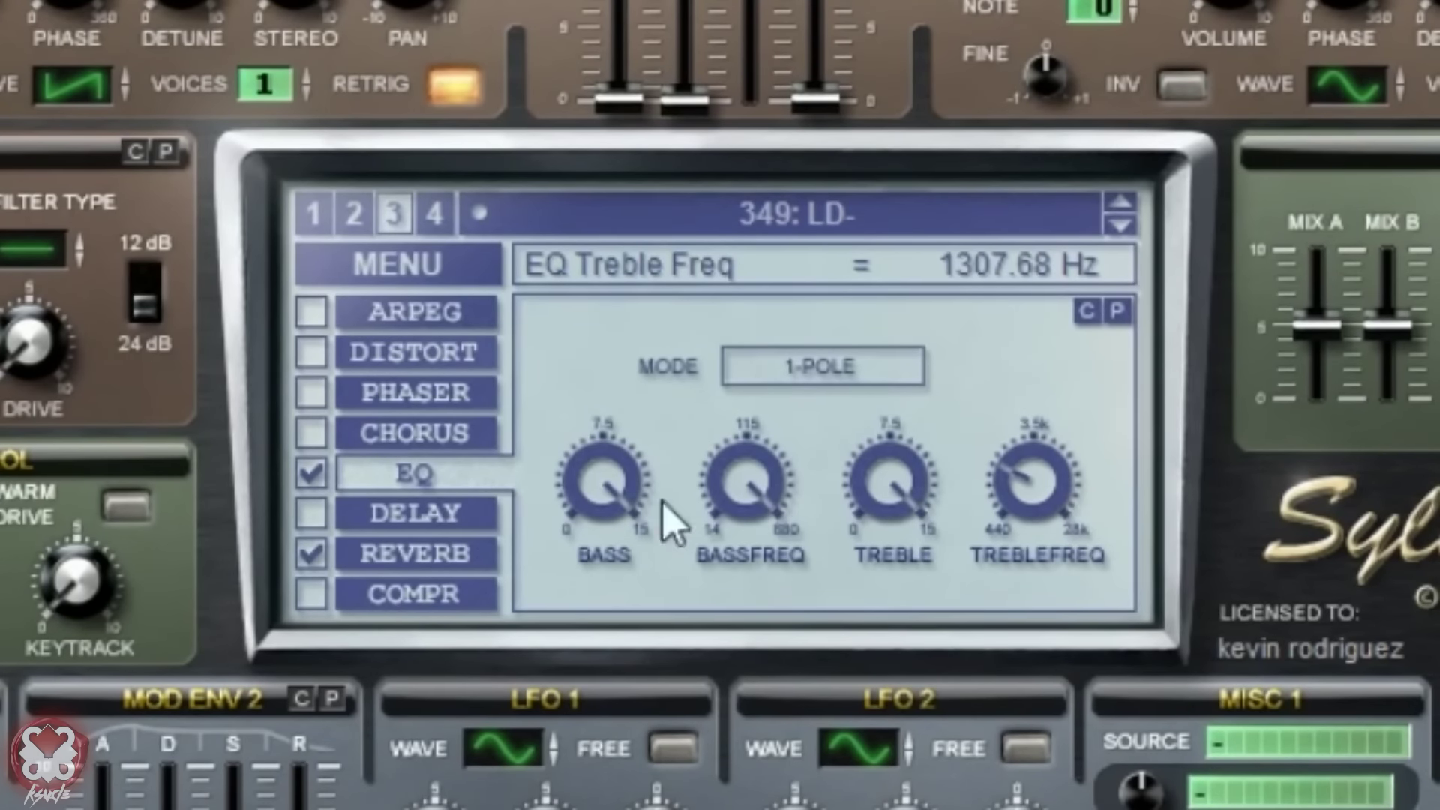
Enable the compressor, lower its threshold and set attack to minimum
{"action": "left_click", "coordinate": [311, 594]}
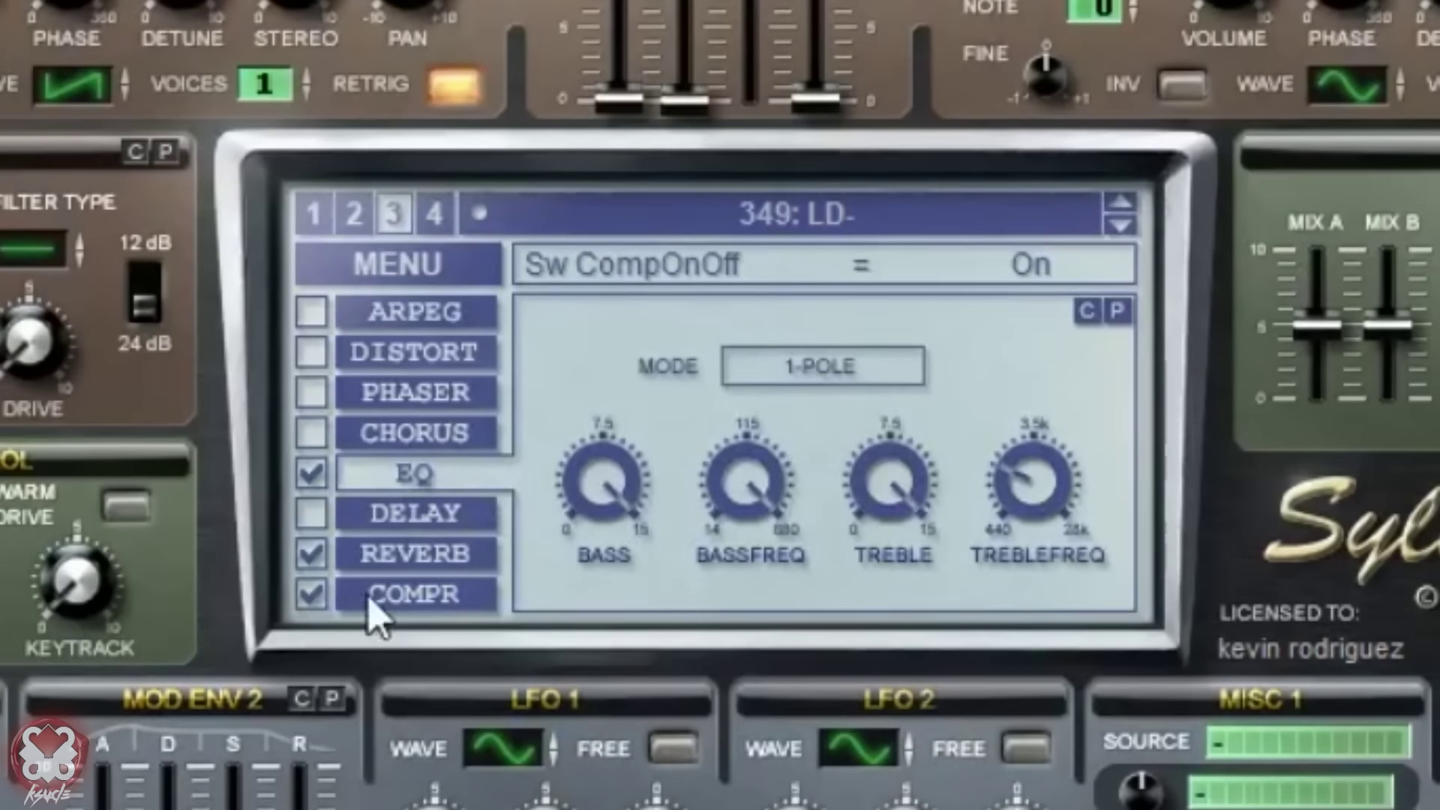
{"action": "left_click", "coordinate": [409, 595]}
{"action": "left_click_drag", "start_coordinate": [743, 443], "coordinate": [754, 504]}
{"action": "left_click_drag", "start_coordinate": [922, 429], "coordinate": [920, 465]}
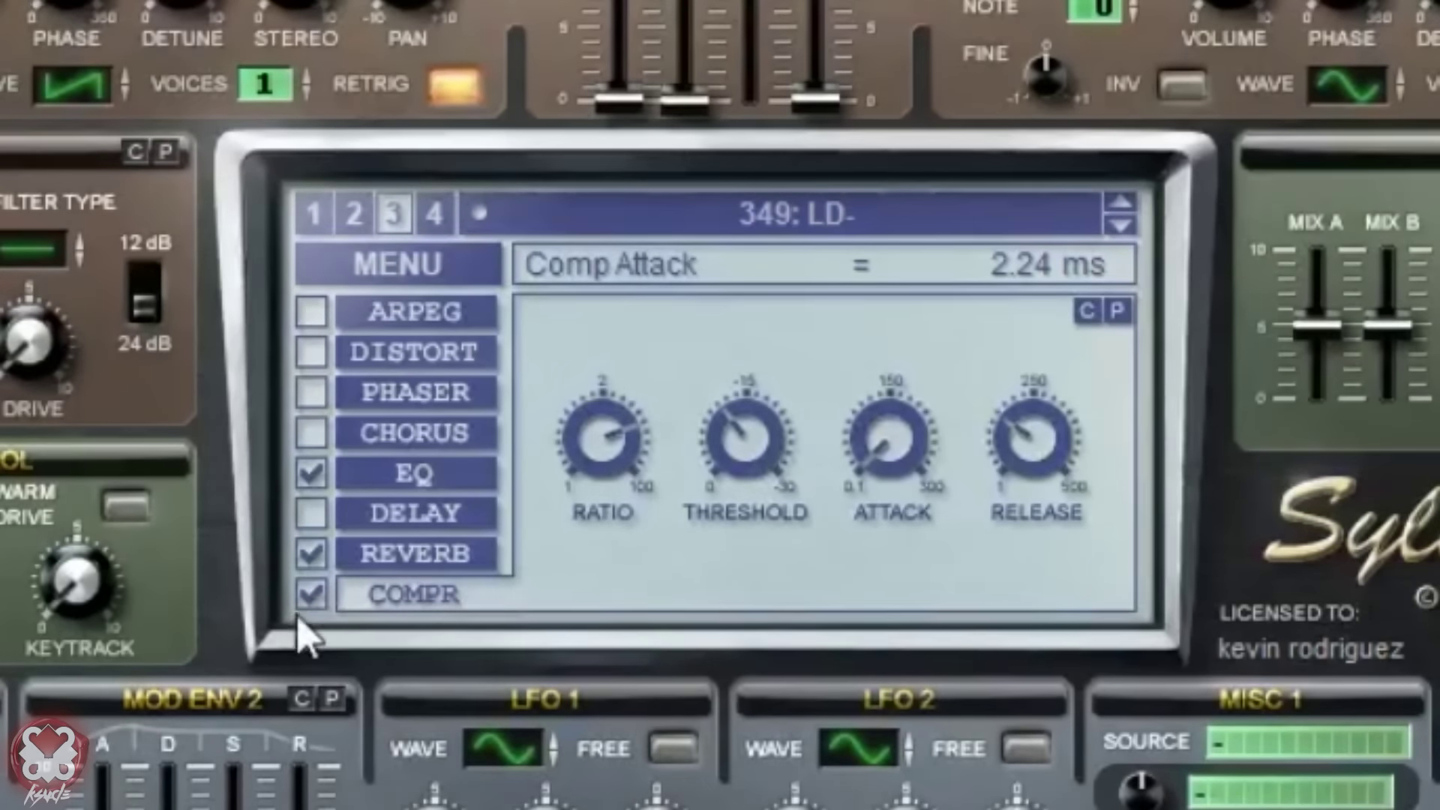
Set the OverDrive distortion amount to 10 and leave it switched on after A/B comparing
{"action": "left_click", "coordinate": [423, 360]}
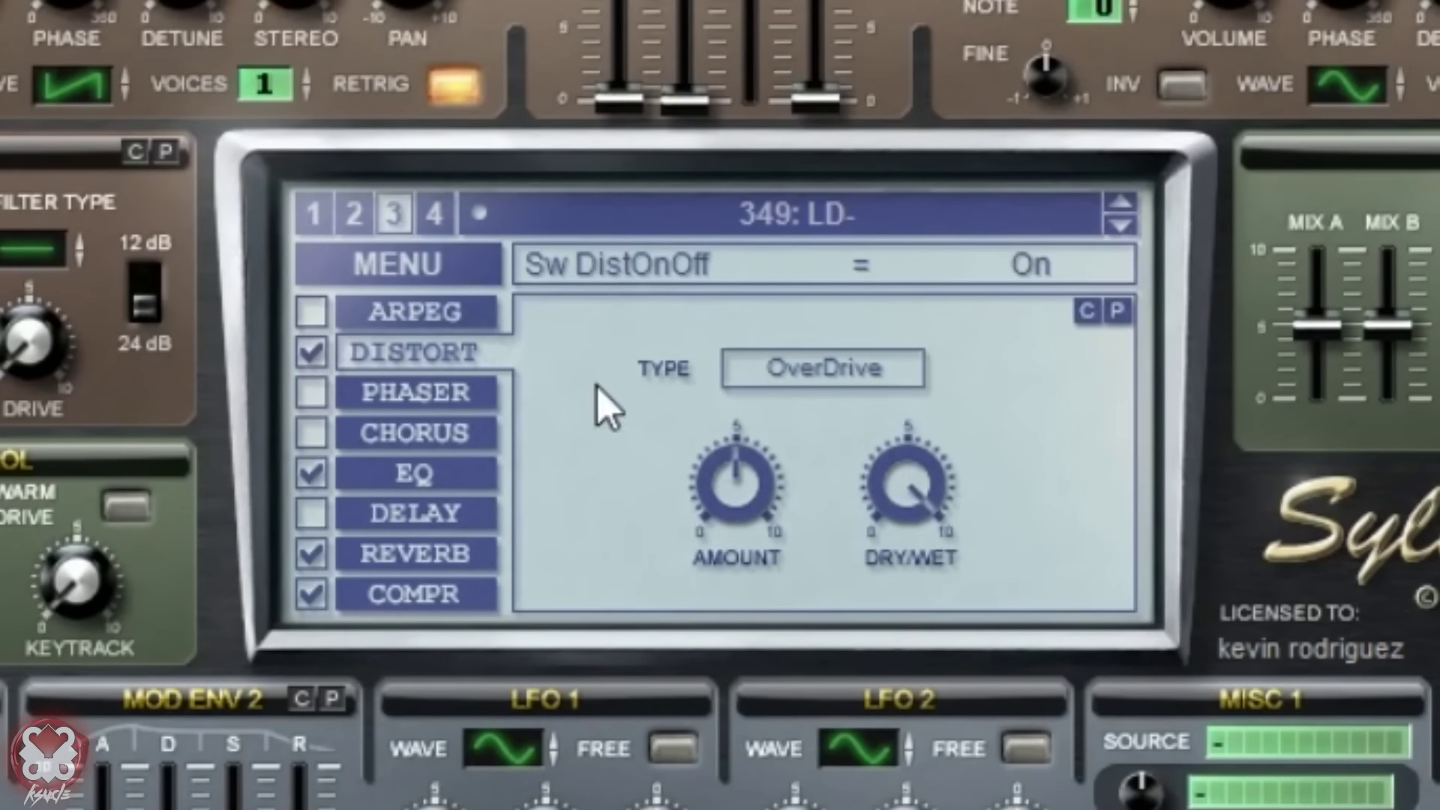
{"action": "left_click_drag", "start_coordinate": [737, 484], "coordinate": [955, 248]}
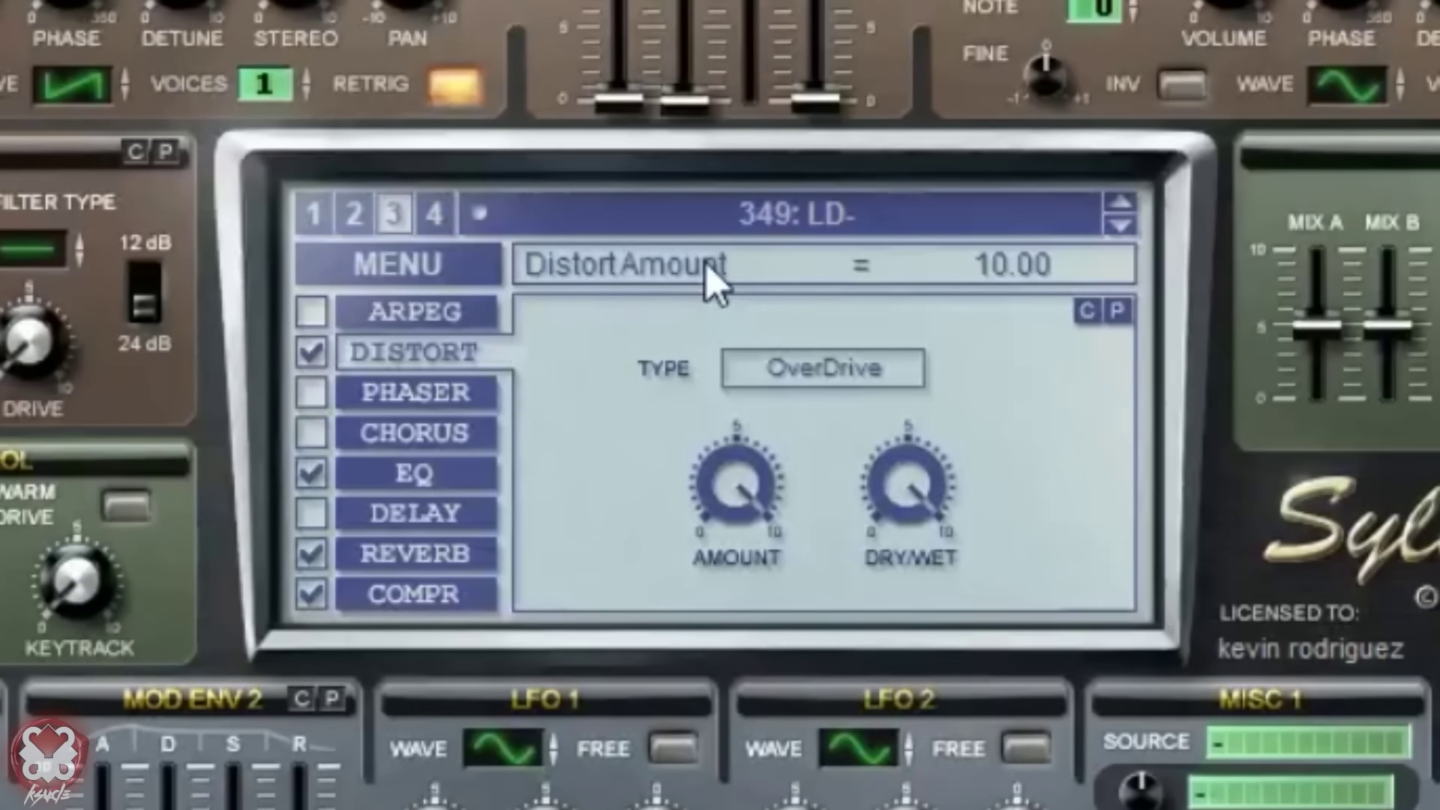
{"action": "left_click", "coordinate": [311, 352]}
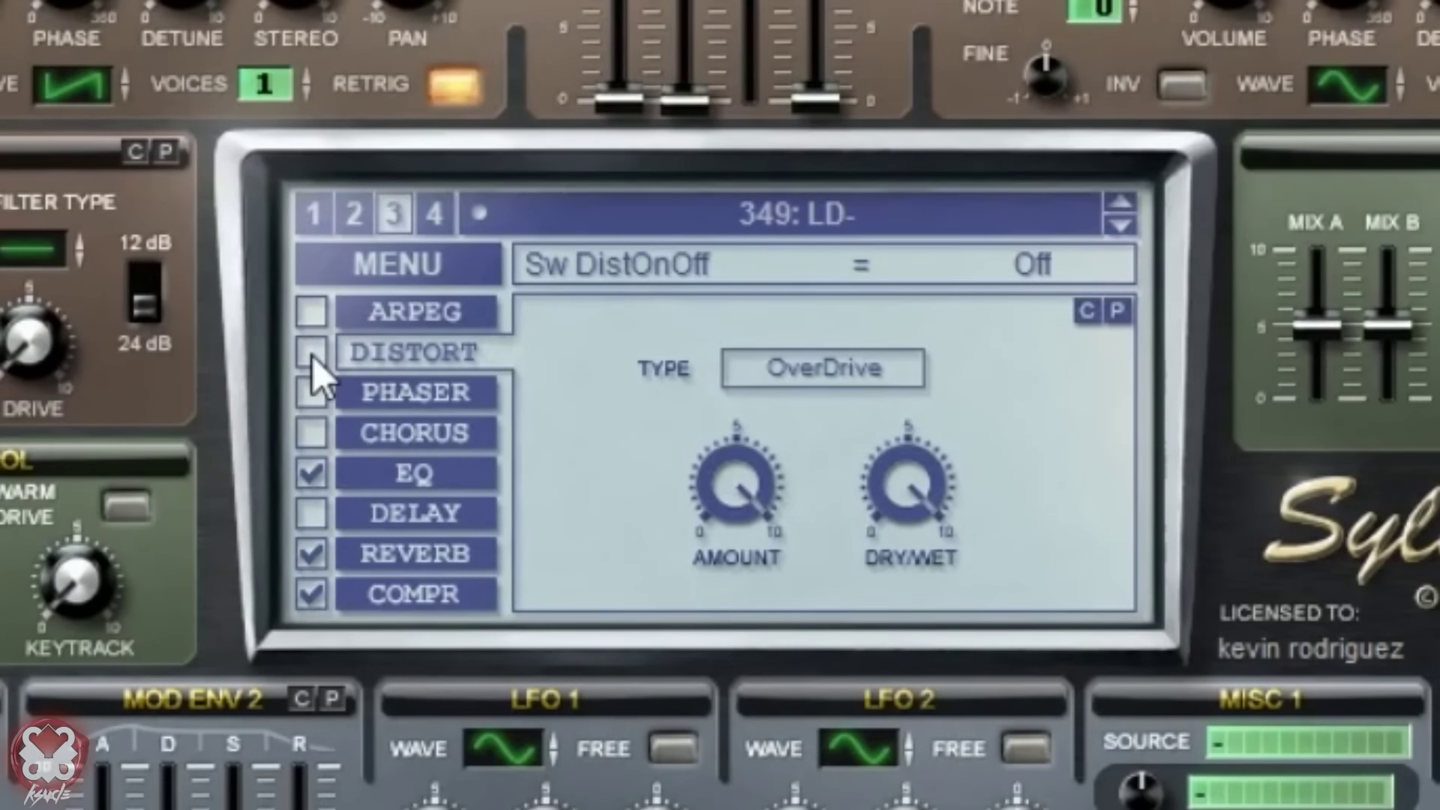
{"action": "left_click", "coordinate": [312, 357]}
{"action": "left_click", "coordinate": [312, 357]}
{"action": "left_click", "coordinate": [312, 357]}
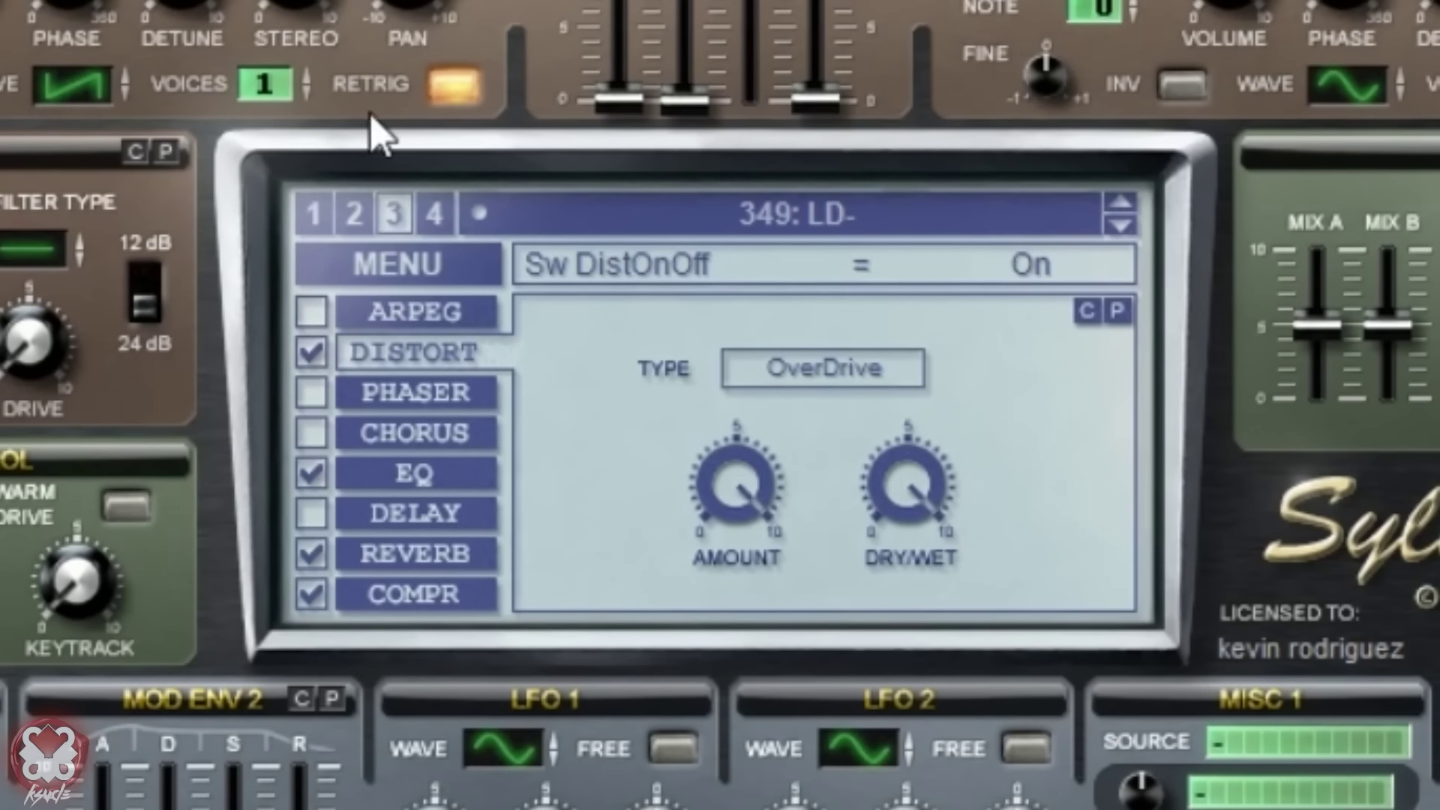
Give oscillator A1 2 voices with detune about 1.81 and set amp envelope A release to 0.00
{"action": "left_click", "coordinate": [306, 78]}
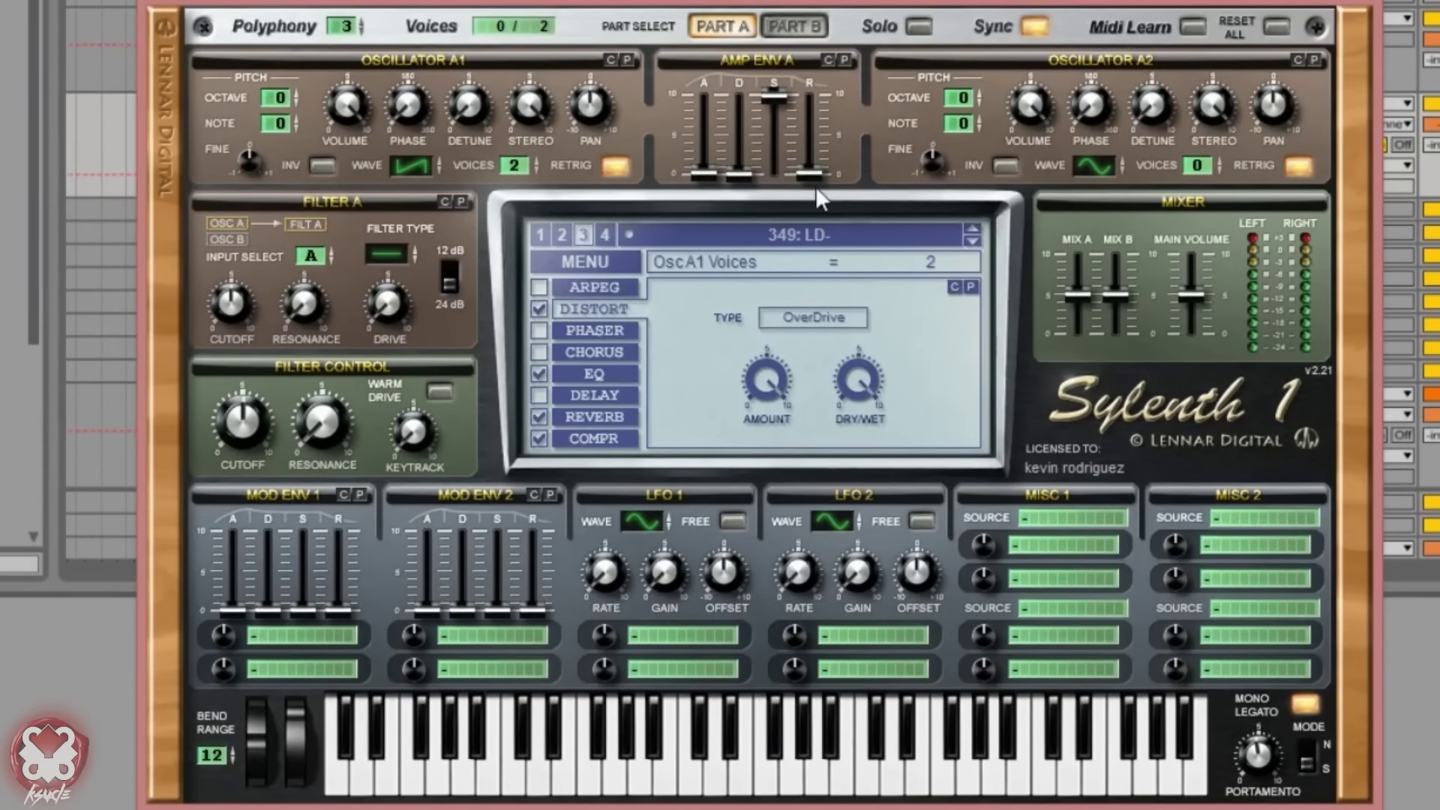
{"action": "mouse_move", "coordinate": [817, 173]}
{"action": "left_mouse_down"}
{"action": "mouse_move", "coordinate": [827, 117]}
{"action": "mouse_move", "coordinate": [816, 156]}
{"action": "left_mouse_up"}
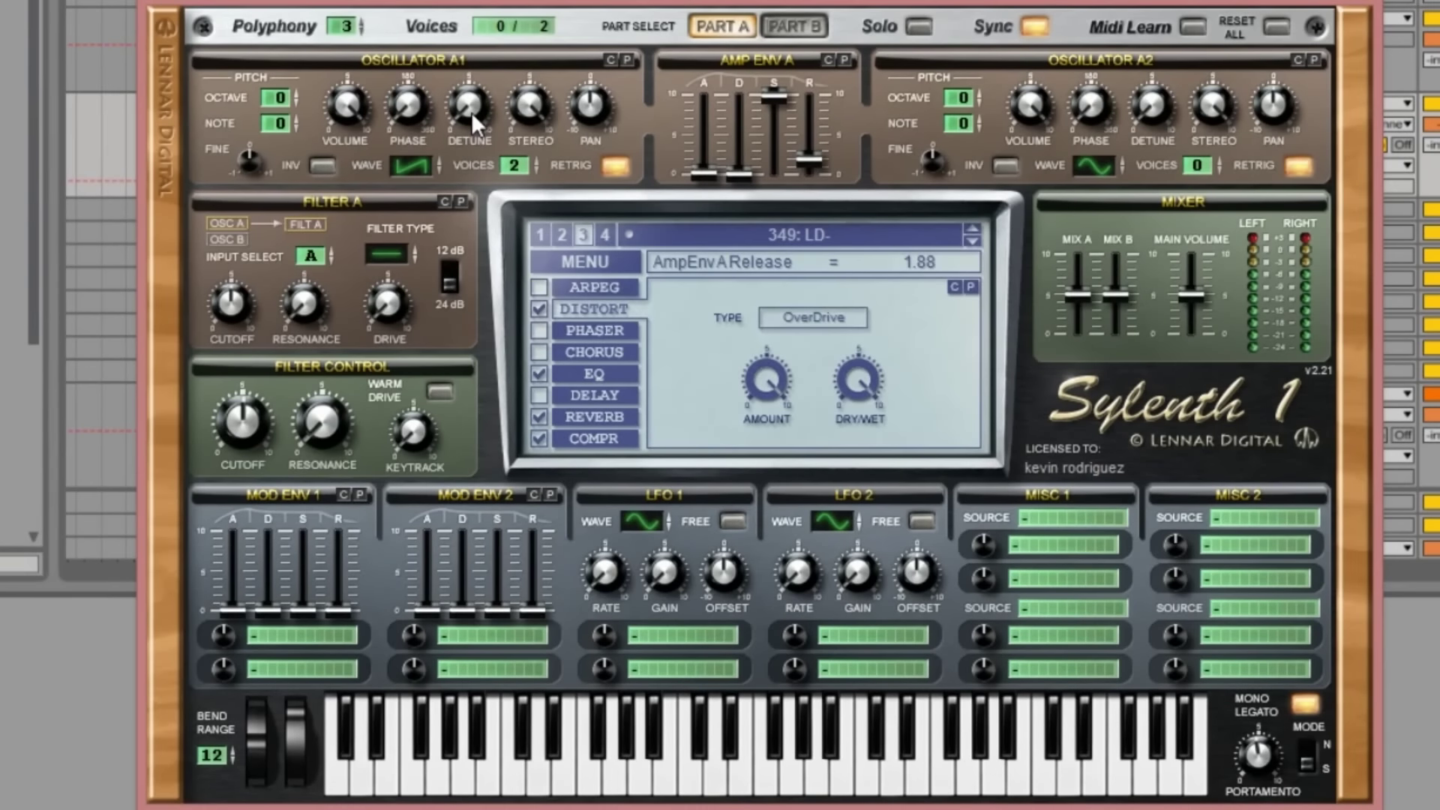
{"action": "left_click_drag", "start_coordinate": [471, 111], "coordinate": [497, 87]}
{"action": "left_click_drag", "start_coordinate": [809, 160], "coordinate": [788, 129]}
{"action": "left_click_drag", "start_coordinate": [807, 164], "coordinate": [817, 206]}
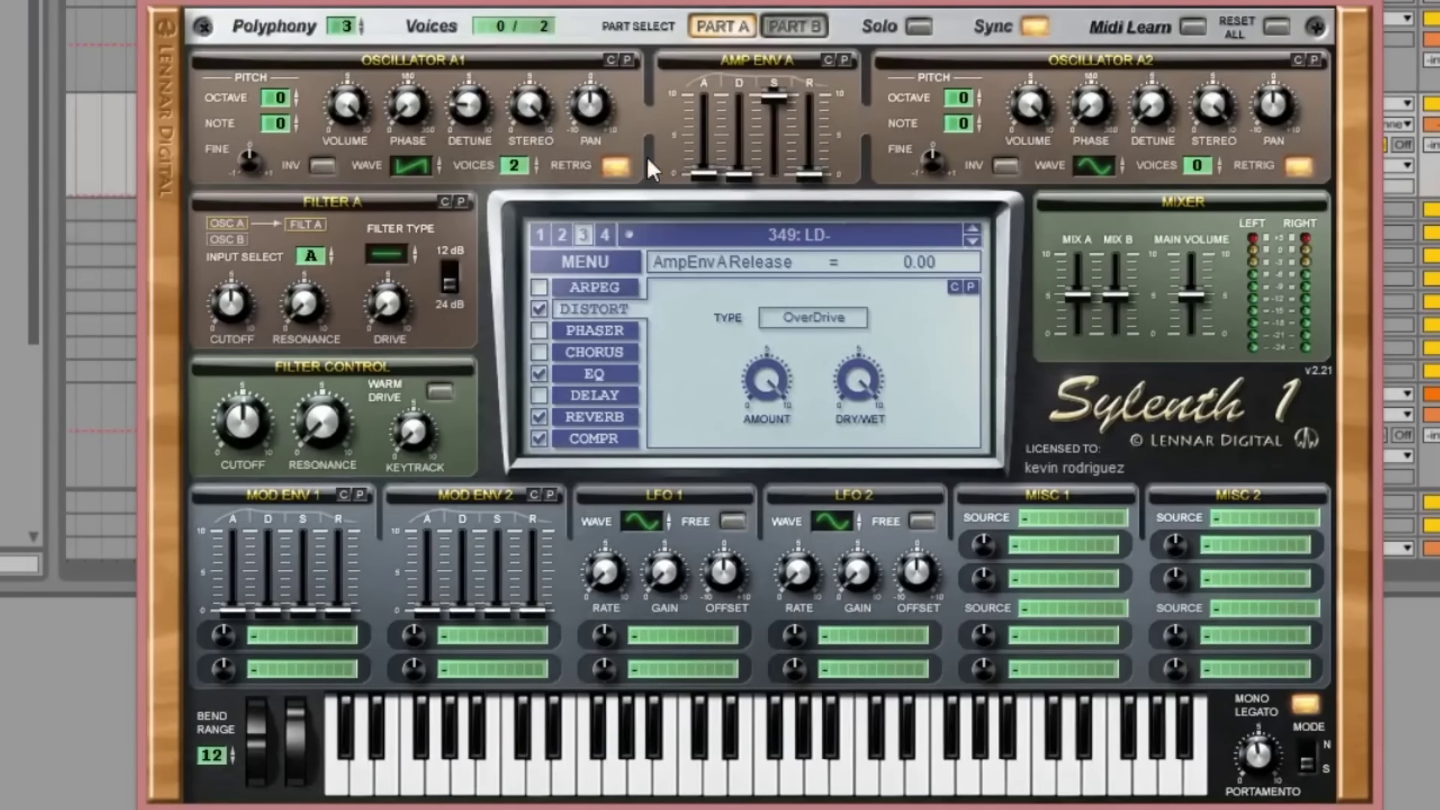
Try Filter A as Bandpass, toggle its 12/24 dB slope, and raise resonance and drive
{"action": "left_click", "coordinate": [469, 110]}
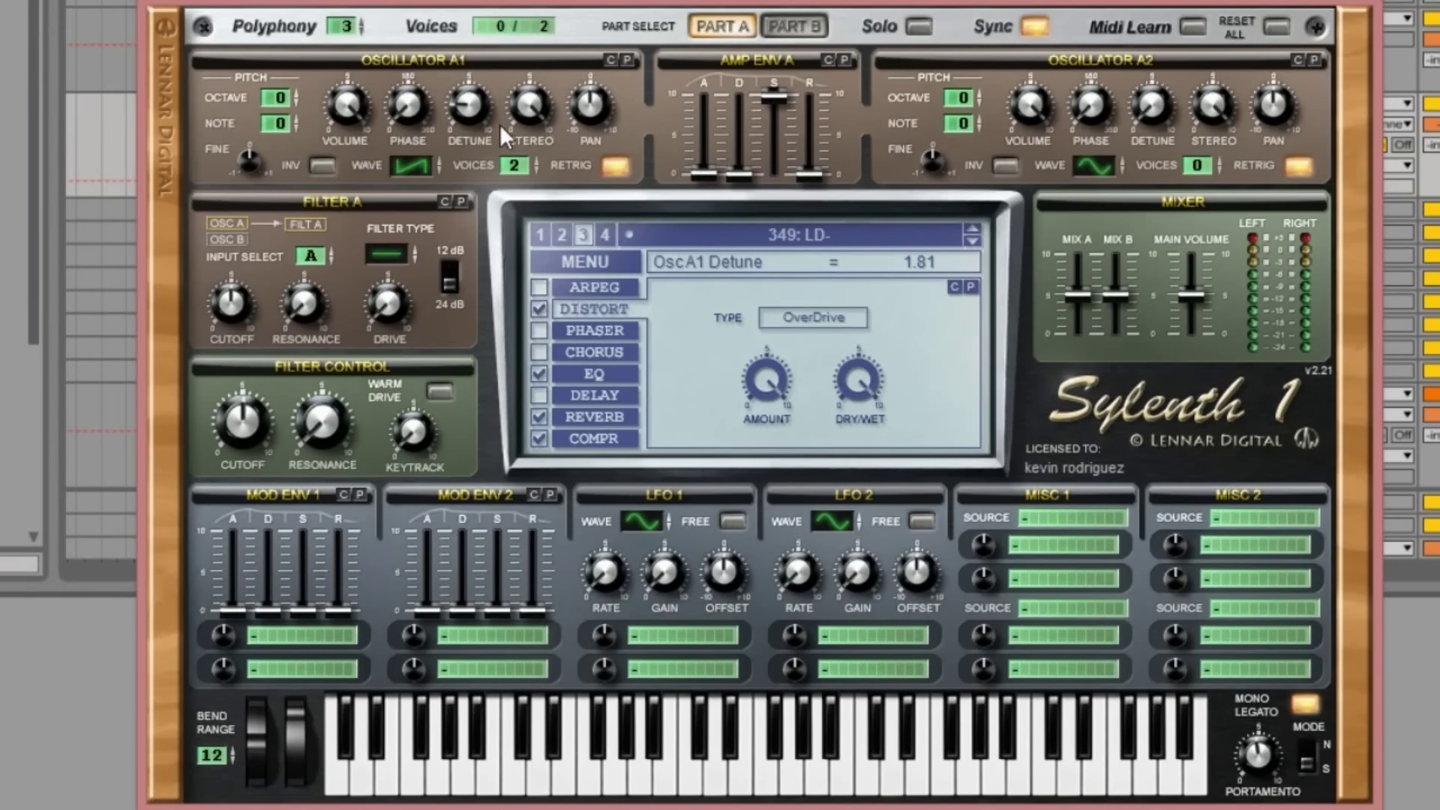
{"action": "left_click", "coordinate": [398, 250]}
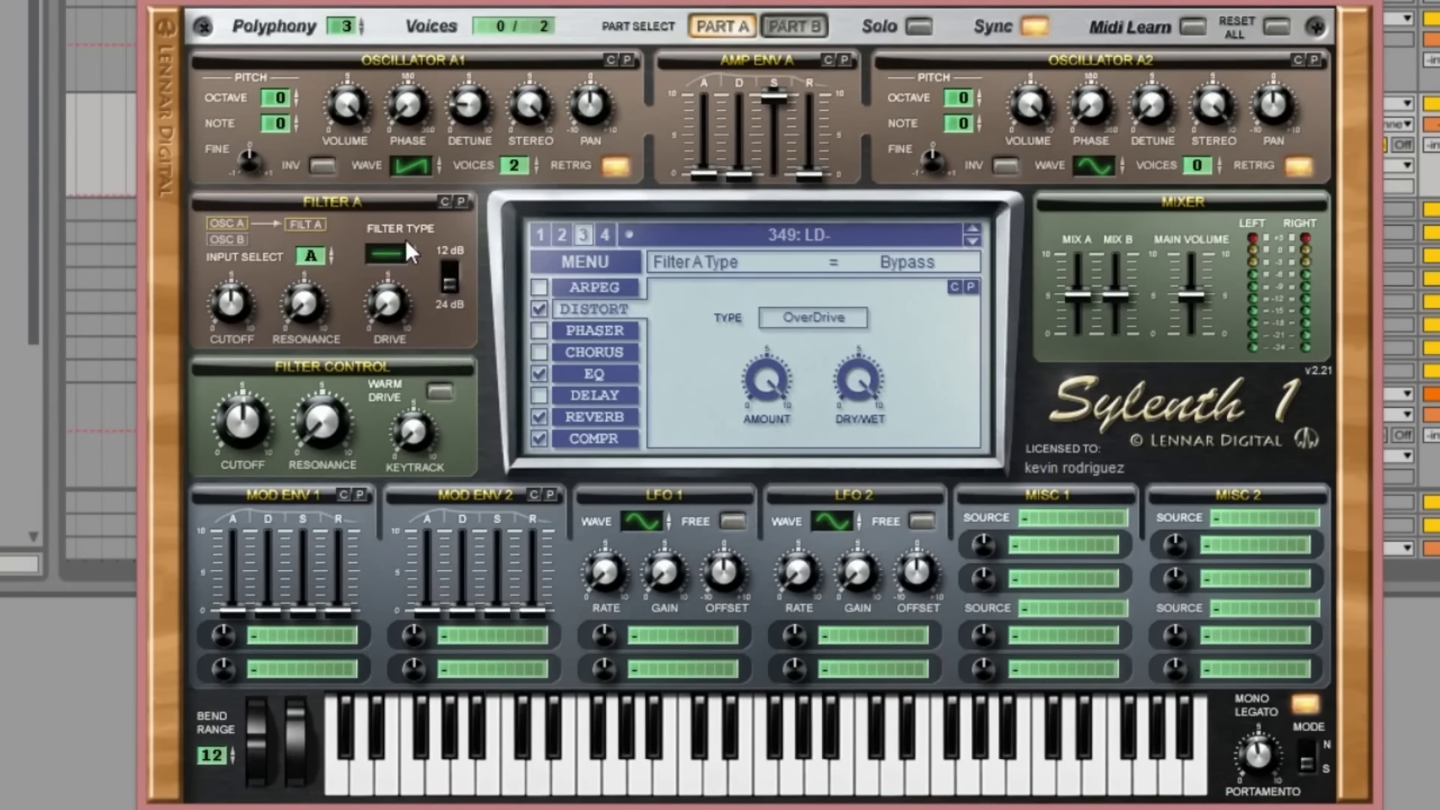
{"action": "left_click_drag", "start_coordinate": [405, 238], "coordinate": [416, 201]}
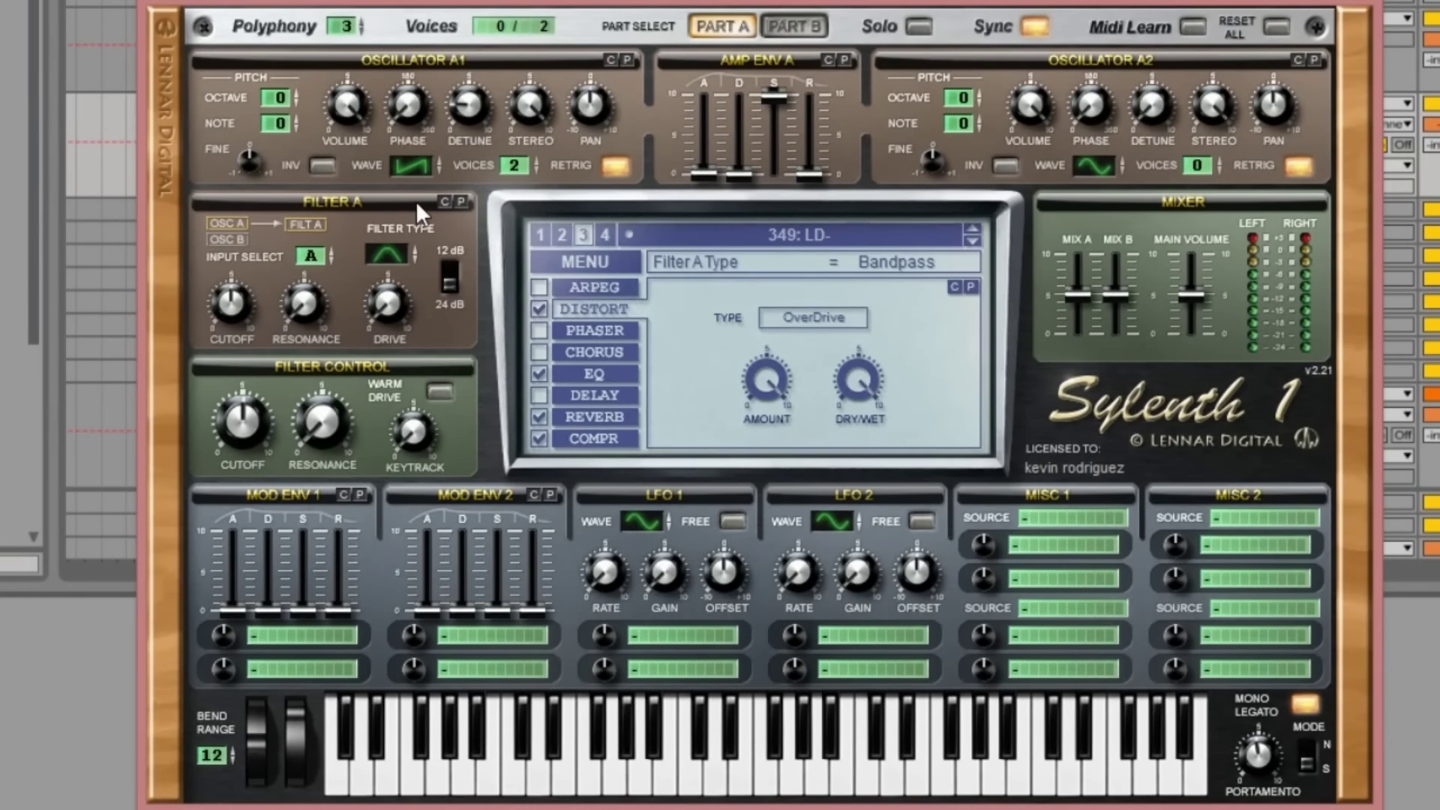
{"action": "left_click", "coordinate": [453, 286]}
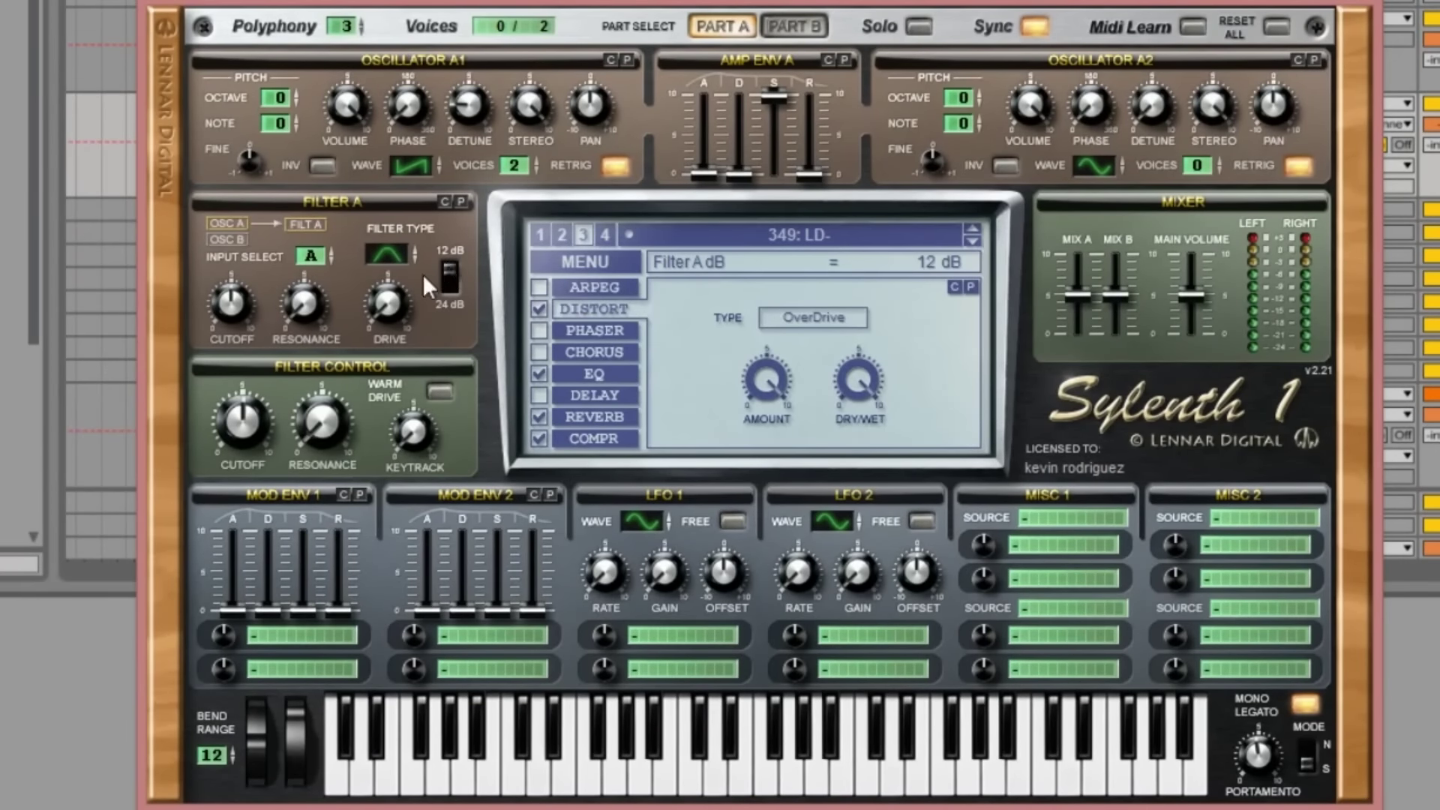
{"action": "left_click", "coordinate": [450, 276]}
{"action": "mouse_move", "coordinate": [303, 300]}
{"action": "left_mouse_down"}
{"action": "mouse_move", "coordinate": [321, 244]}
{"action": "mouse_move", "coordinate": [322, 290]}
{"action": "left_mouse_up"}
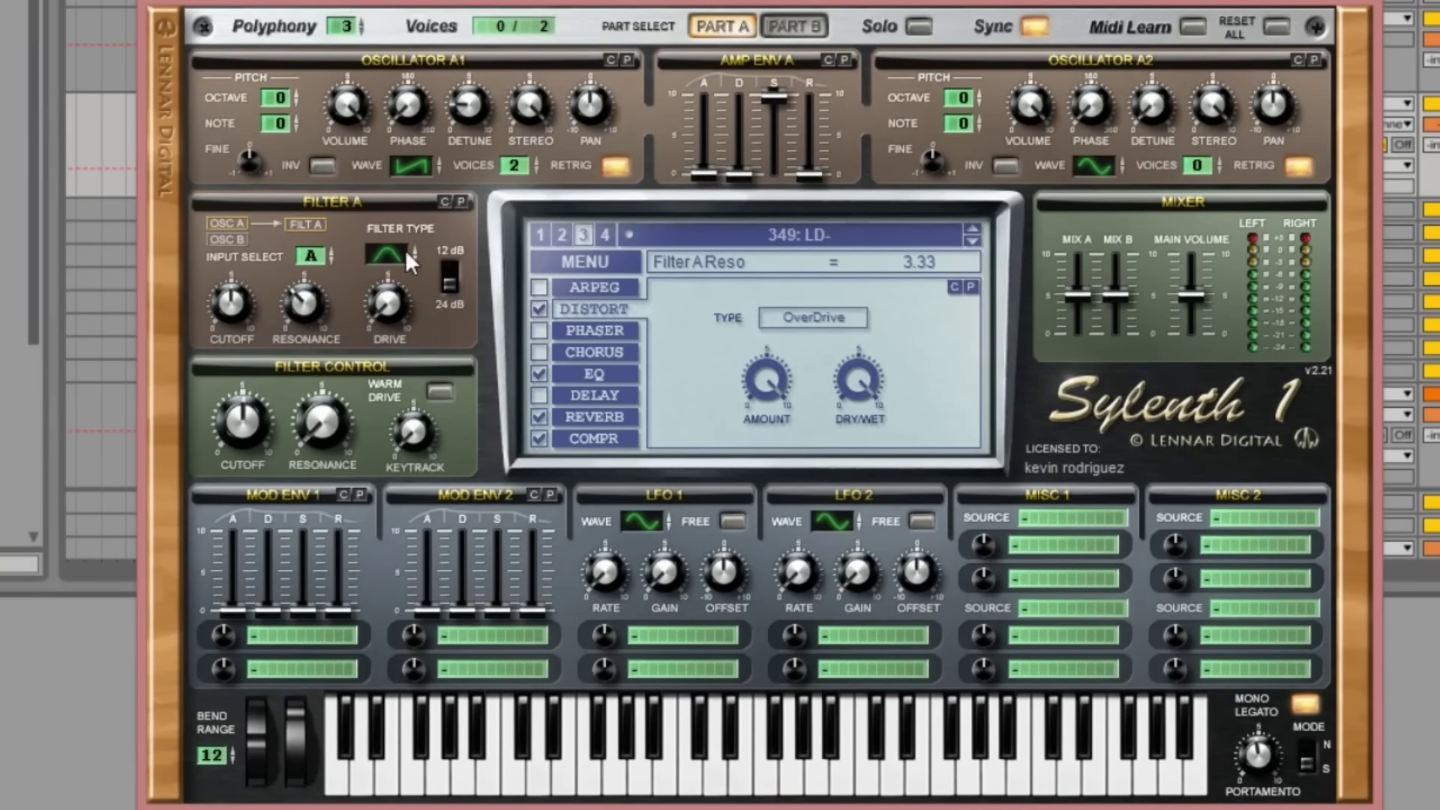
{"action": "left_click_drag", "start_coordinate": [388, 304], "coordinate": [417, 245]}
Lower Filter A cutoff to 82.69 Hz, adjust the drive, and set the slope to 24 dB
{"action": "left_click_drag", "start_coordinate": [237, 293], "coordinate": [295, 339]}
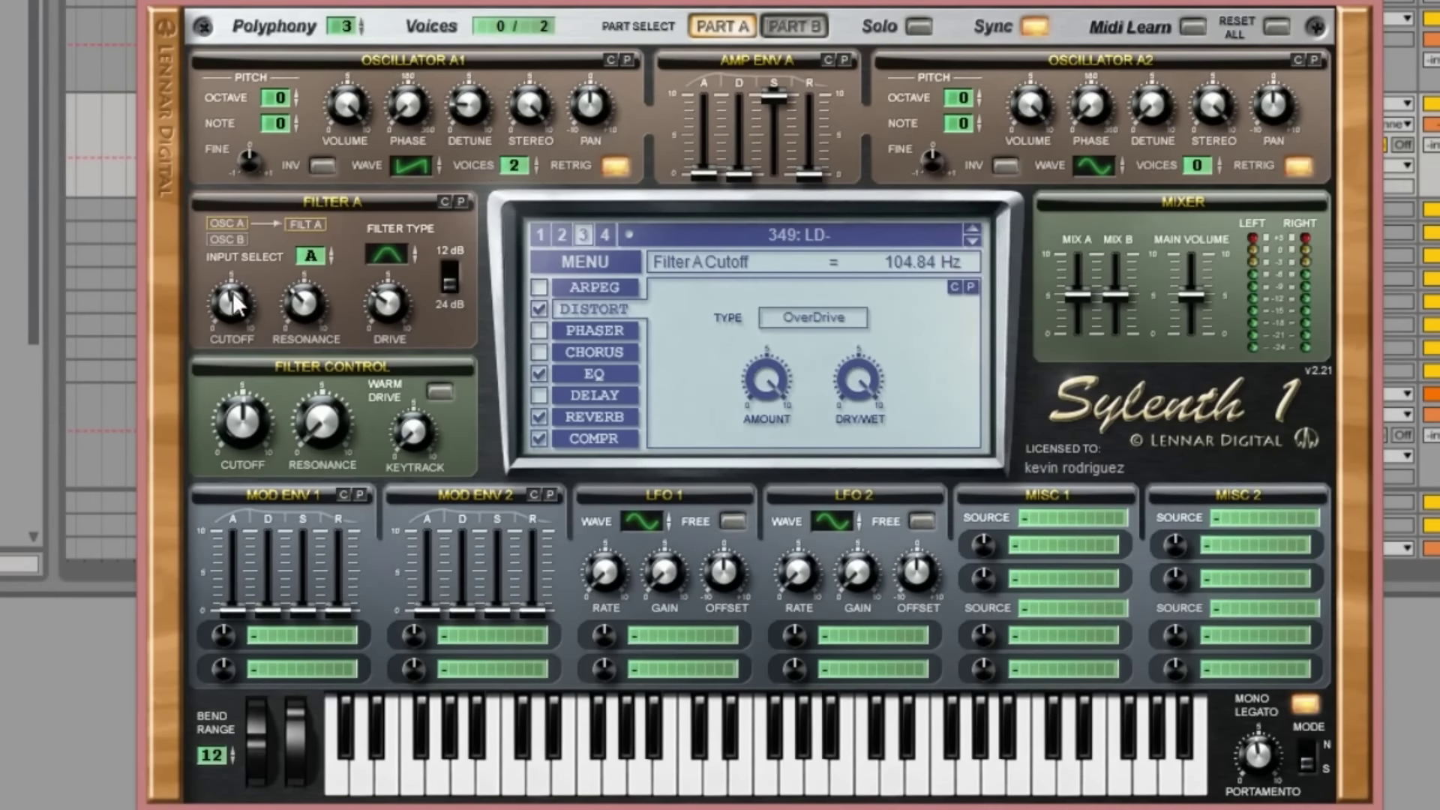
{"action": "left_click_drag", "start_coordinate": [244, 291], "coordinate": [240, 304]}
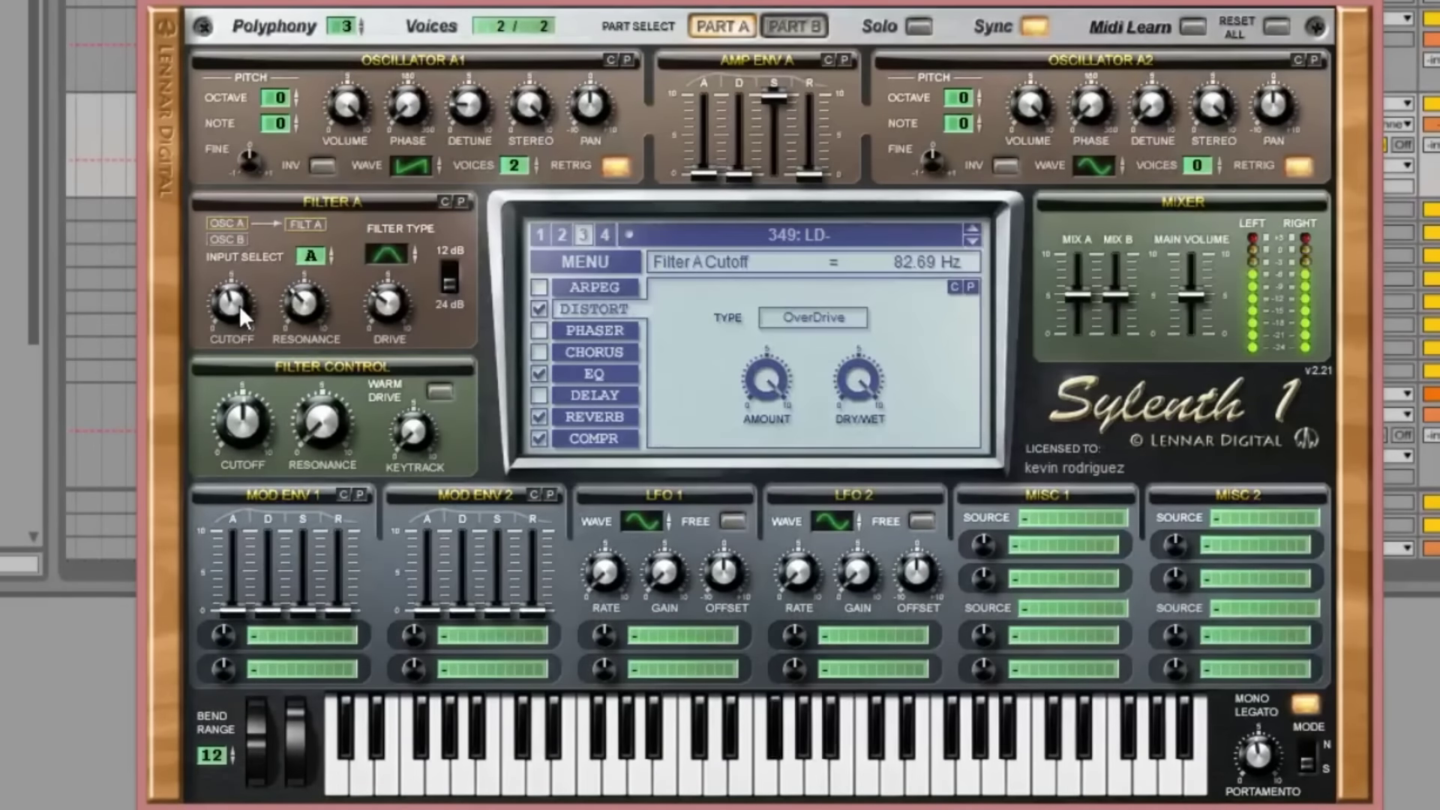
{"action": "left_click_drag", "start_coordinate": [388, 302], "coordinate": [444, 296]}
{"action": "left_click", "coordinate": [447, 289]}
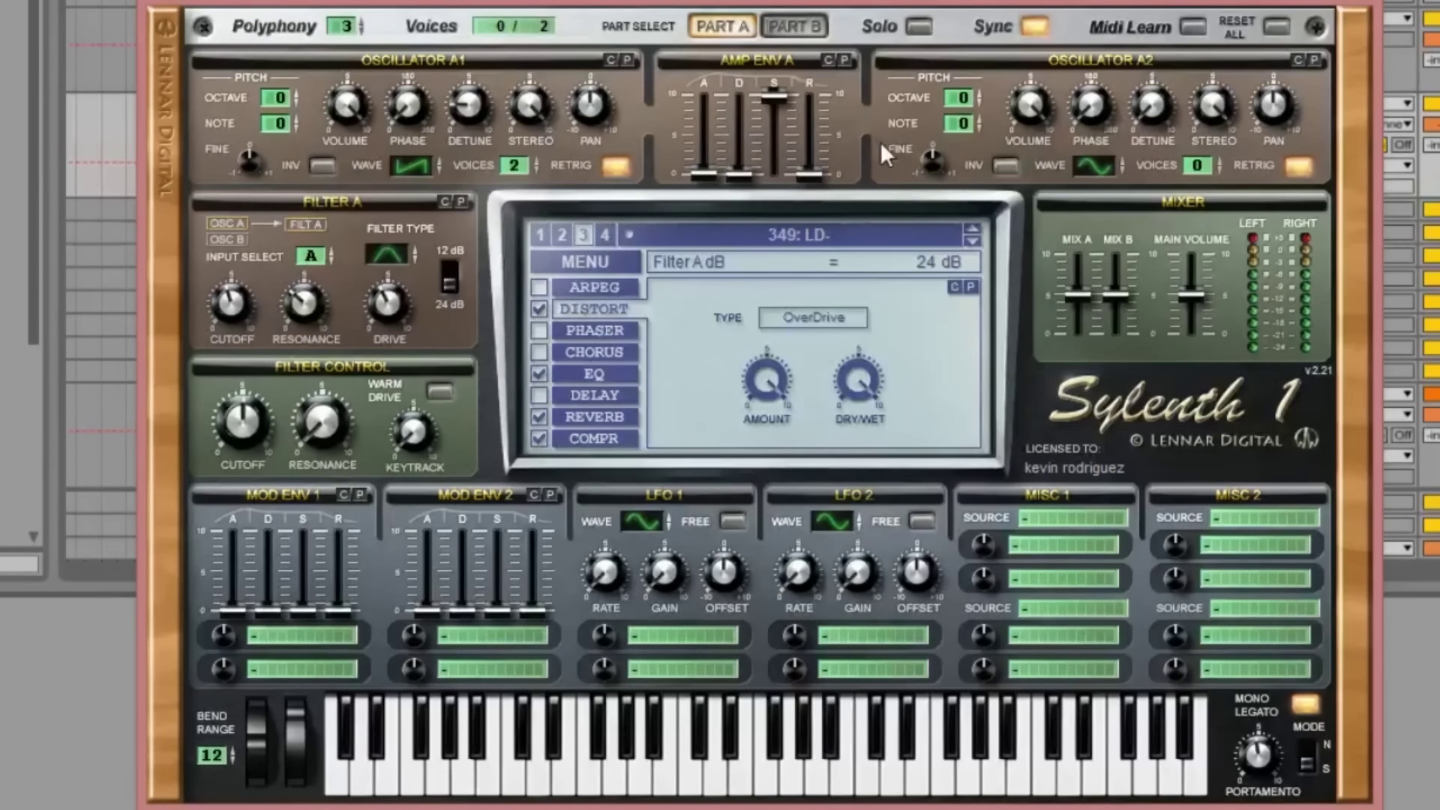
Give Osc A2 two voices and step its waveform through to HPulse
{"action": "left_click", "coordinate": [1219, 160]}
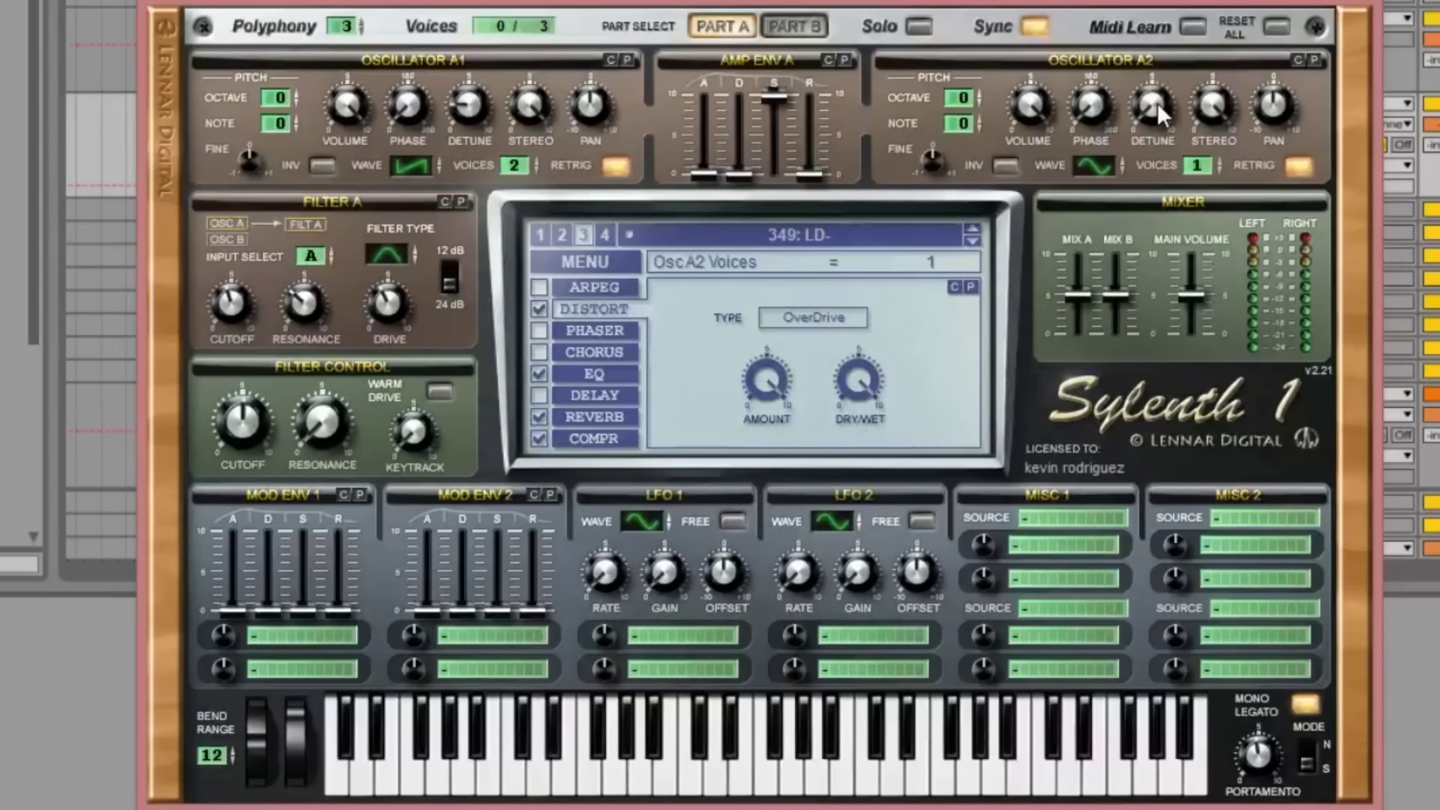
{"action": "left_click", "coordinate": [1216, 162]}
{"action": "left_click", "coordinate": [1124, 160]}
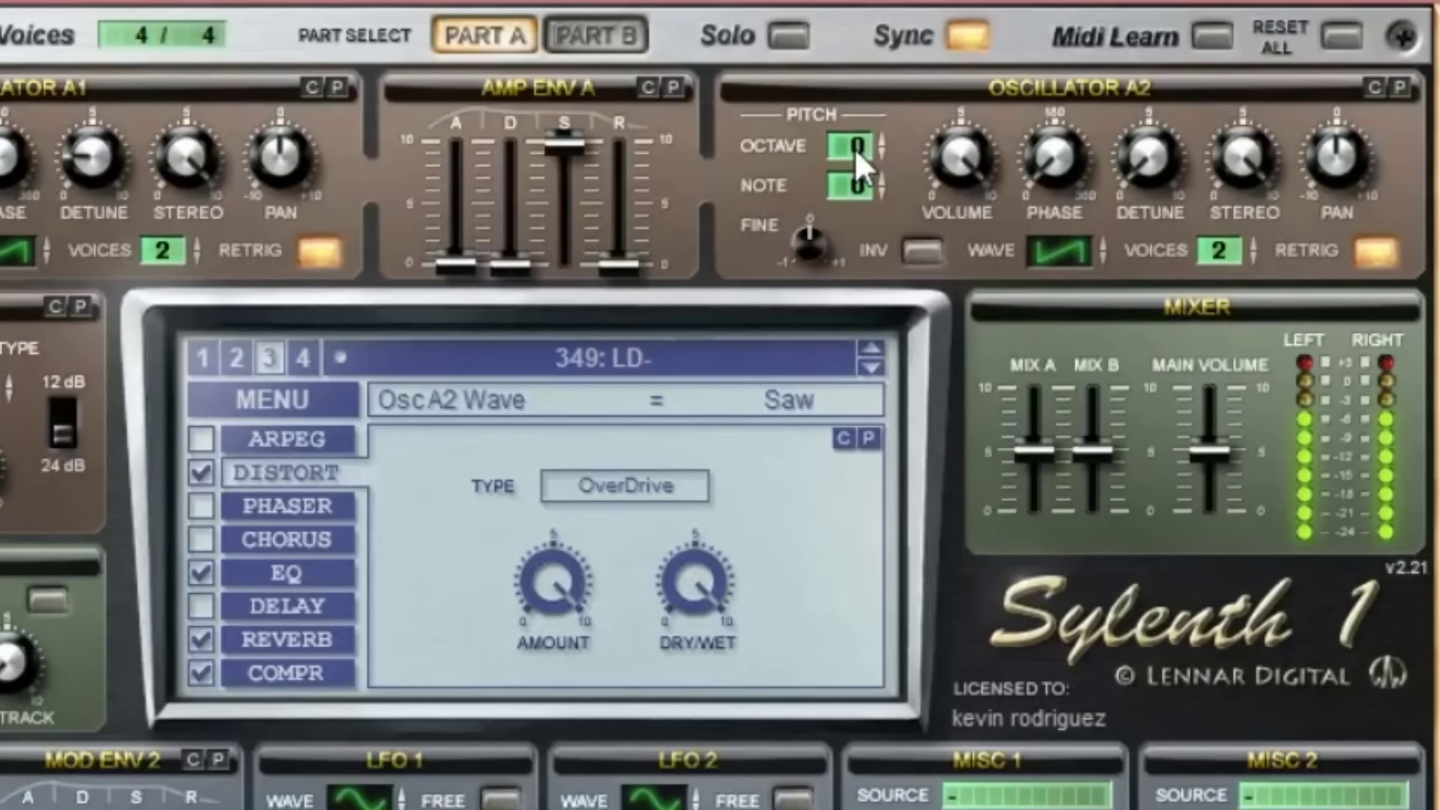
{"action": "left_click_drag", "start_coordinate": [962, 99], "coordinate": [962, 119]}
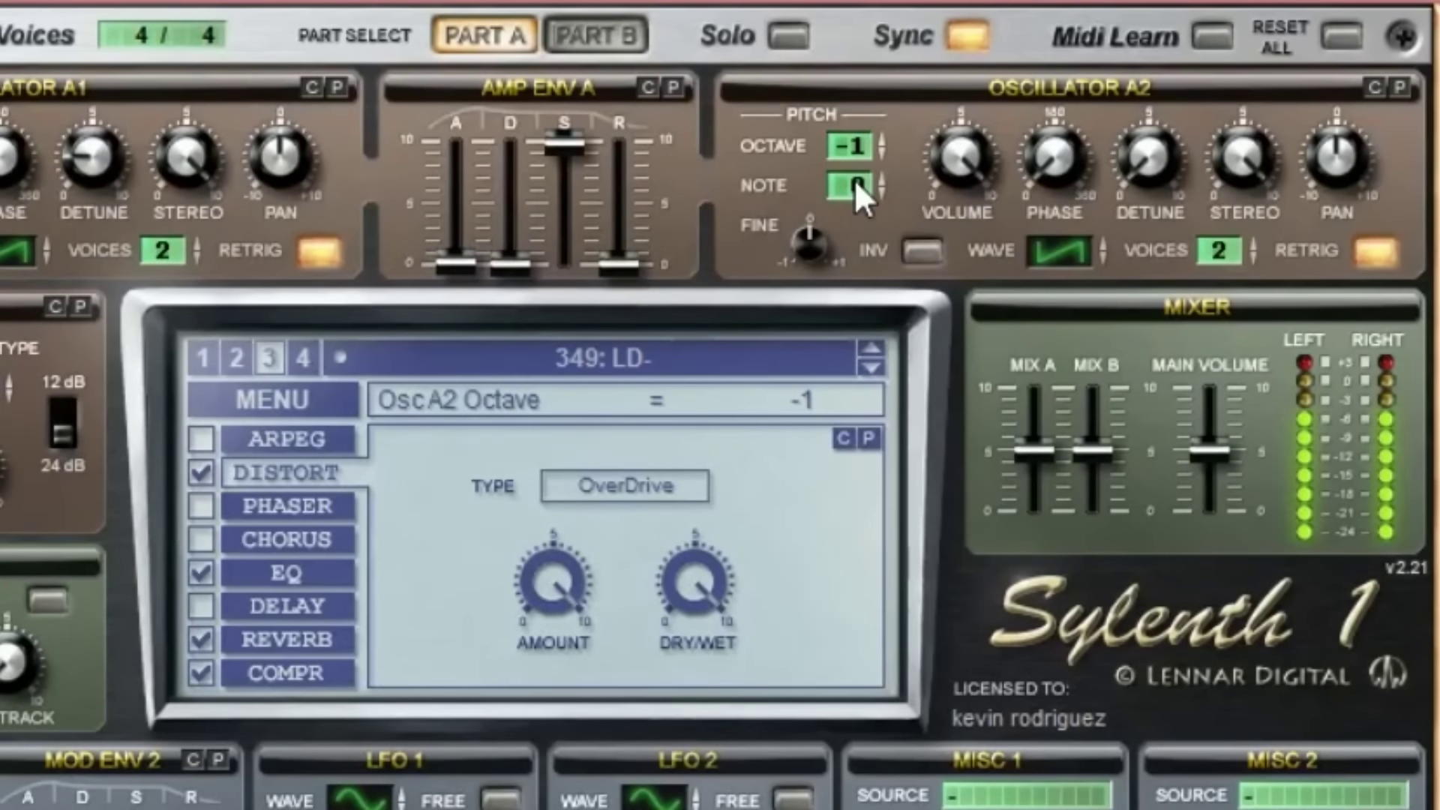
{"action": "left_click", "coordinate": [887, 143]}
{"action": "left_click", "coordinate": [1101, 243]}
{"action": "left_click", "coordinate": [1101, 241]}
{"action": "left_click", "coordinate": [1102, 243]}
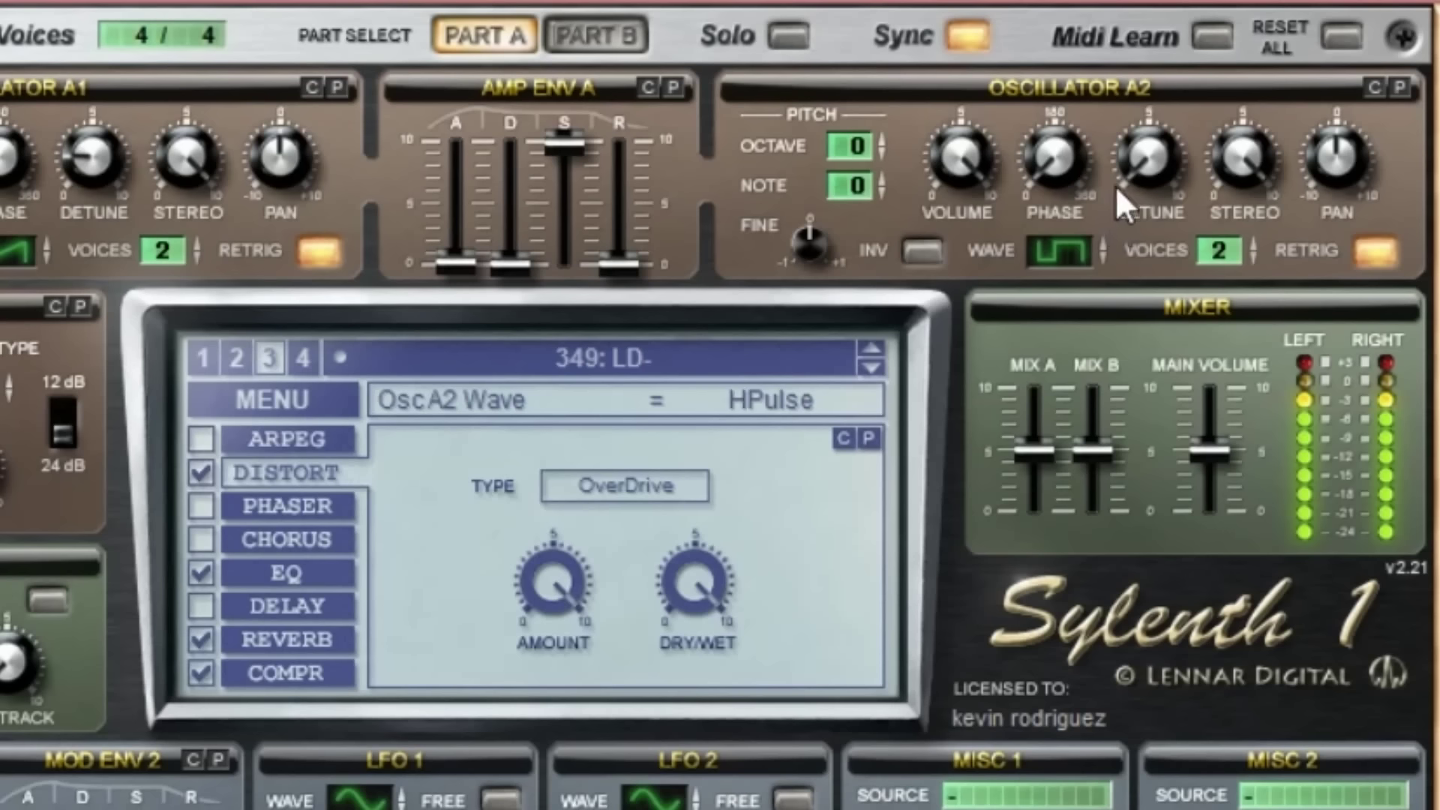
Add about 3.33 detune to Osc A2 and audition octaves, leaving it at 0
{"action": "left_click_drag", "start_coordinate": [1156, 156], "coordinate": [1199, 177]}
{"action": "left_click", "coordinate": [882, 154]}
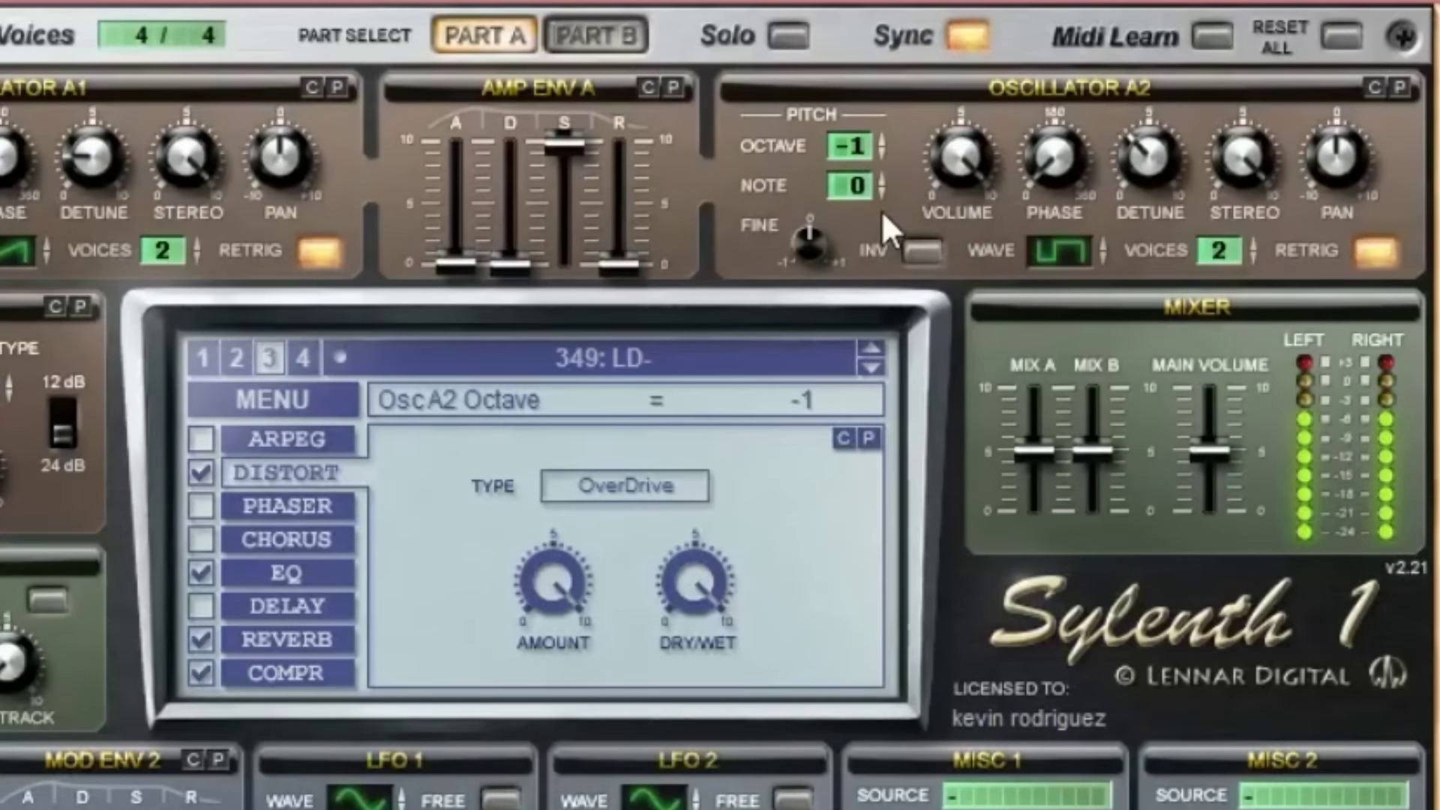
{"action": "left_click", "coordinate": [883, 141]}
{"action": "left_click", "coordinate": [884, 141]}
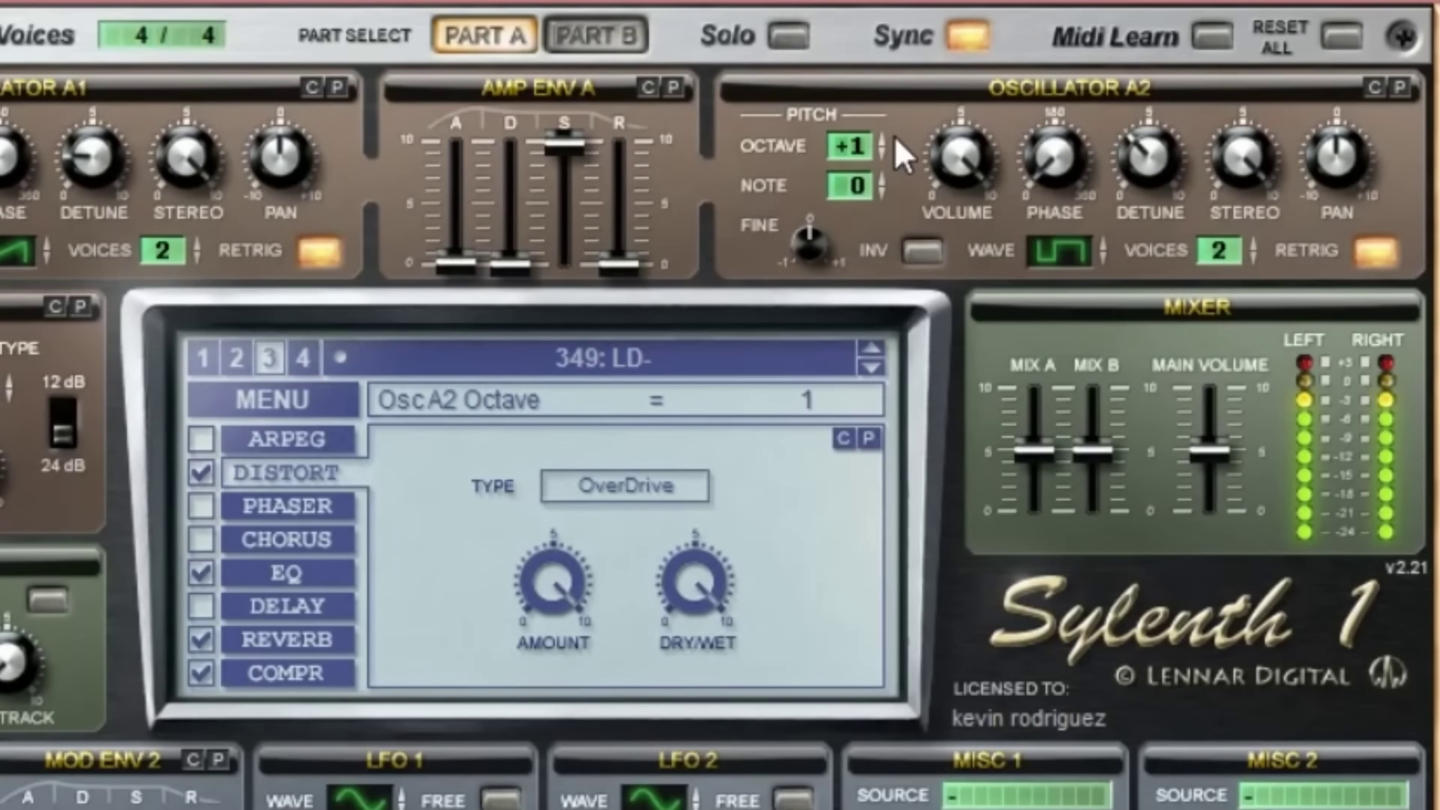
{"action": "left_click", "coordinate": [884, 153]}
{"action": "left_click", "coordinate": [882, 153]}
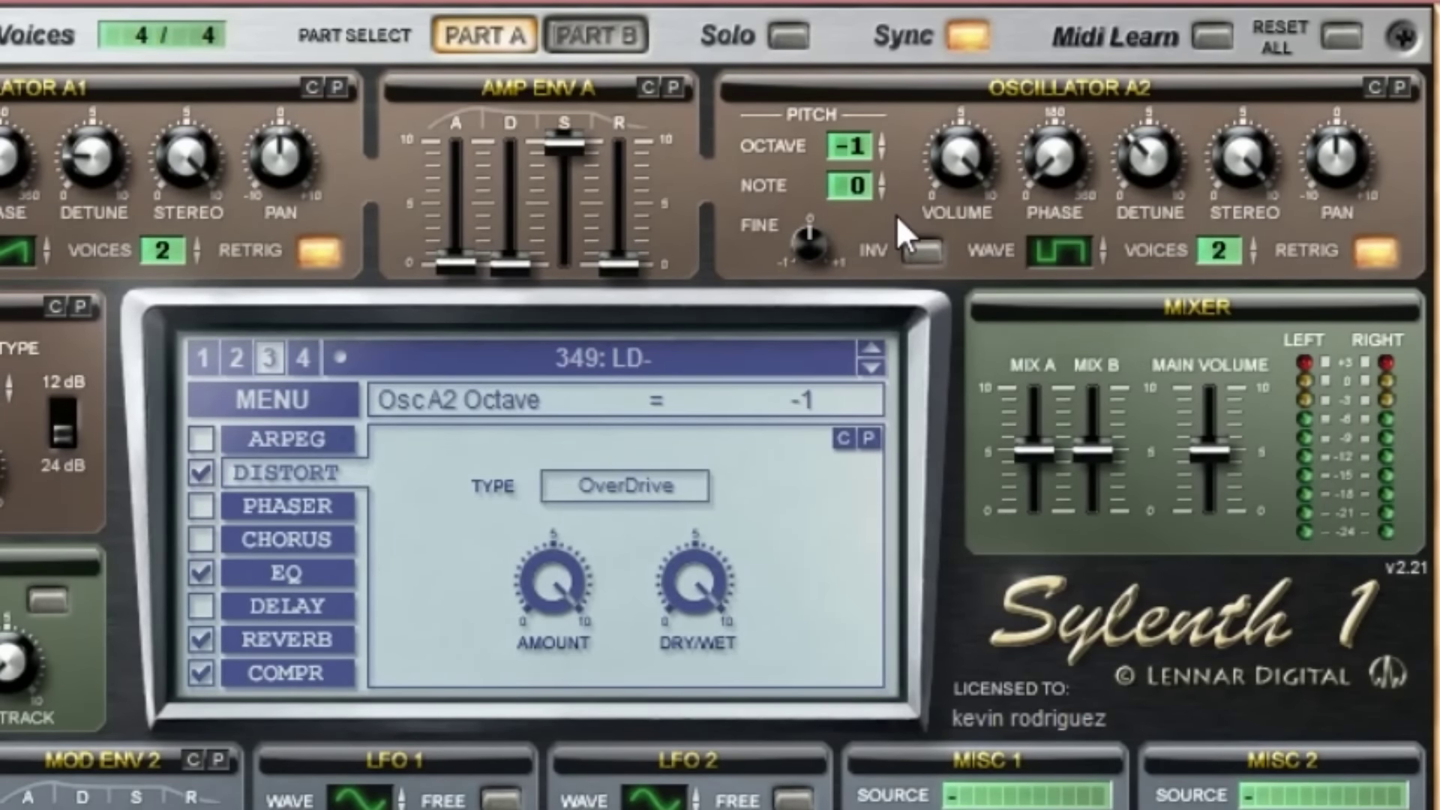
{"action": "left_click", "coordinate": [882, 140]}
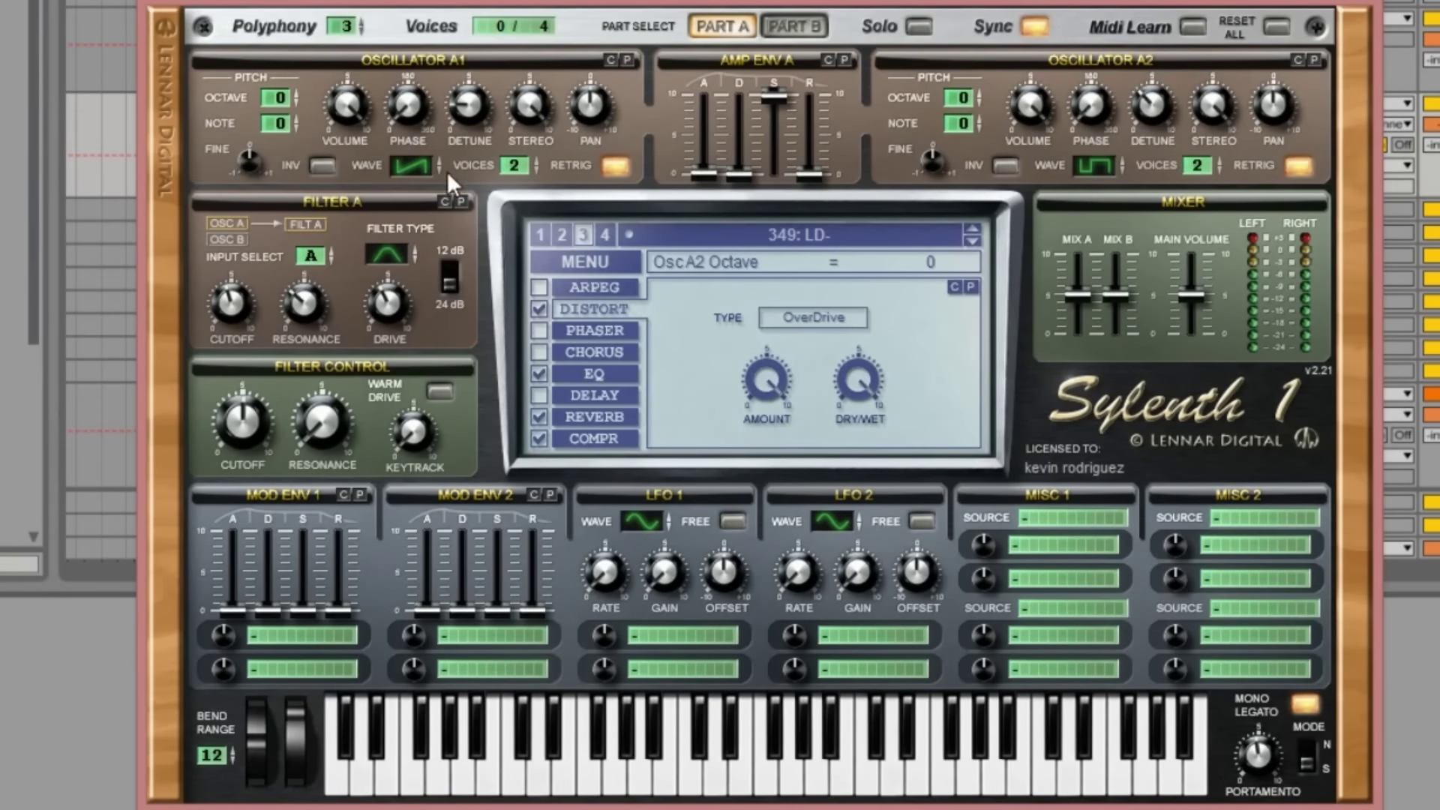
Paste Part A's oscillator, amp envelope and filter settings into Part B
{"action": "left_click", "coordinate": [788, 26]}
{"action": "left_click", "coordinate": [628, 60]}
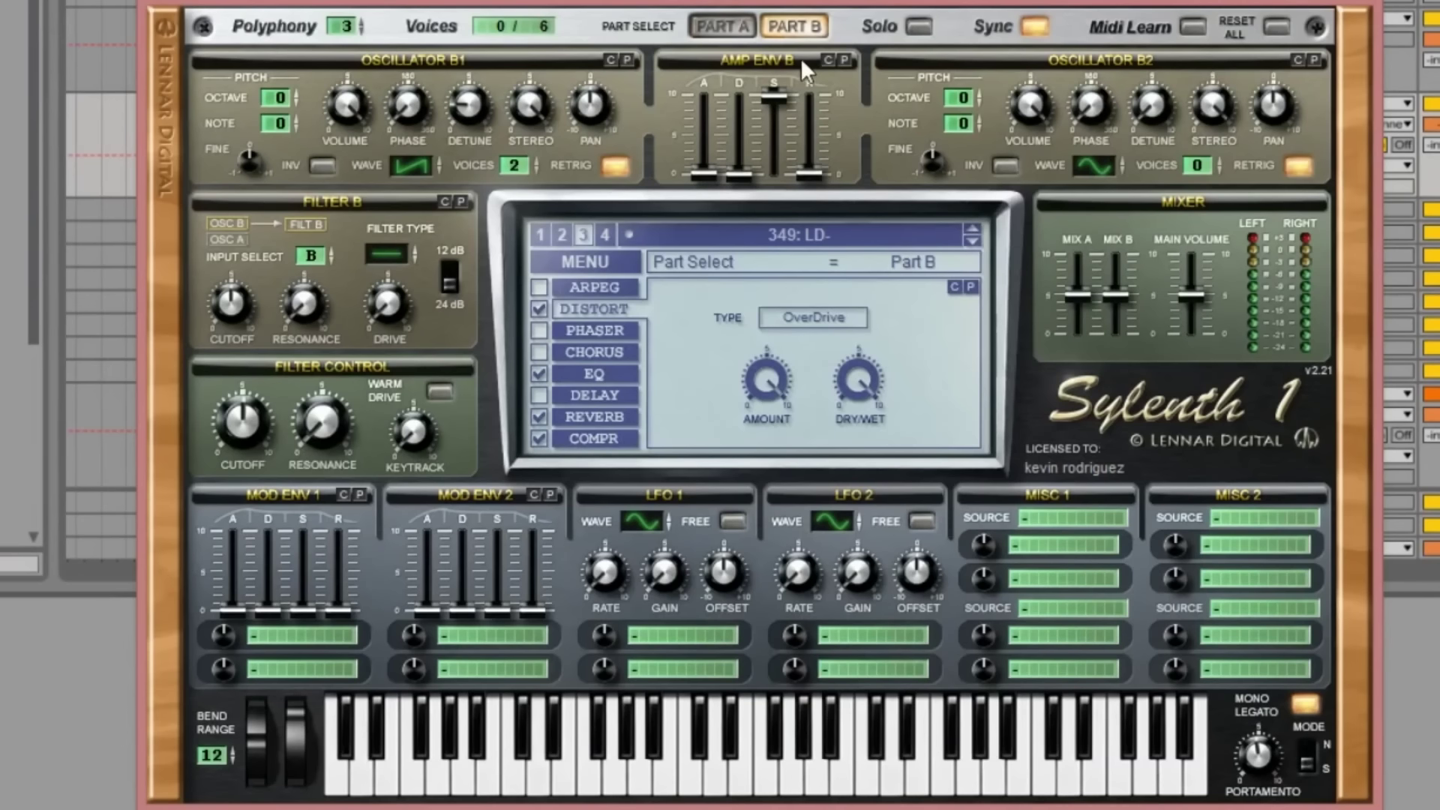
{"action": "left_click", "coordinate": [845, 60]}
{"action": "left_click", "coordinate": [458, 196]}
{"action": "left_click", "coordinate": [723, 26]}
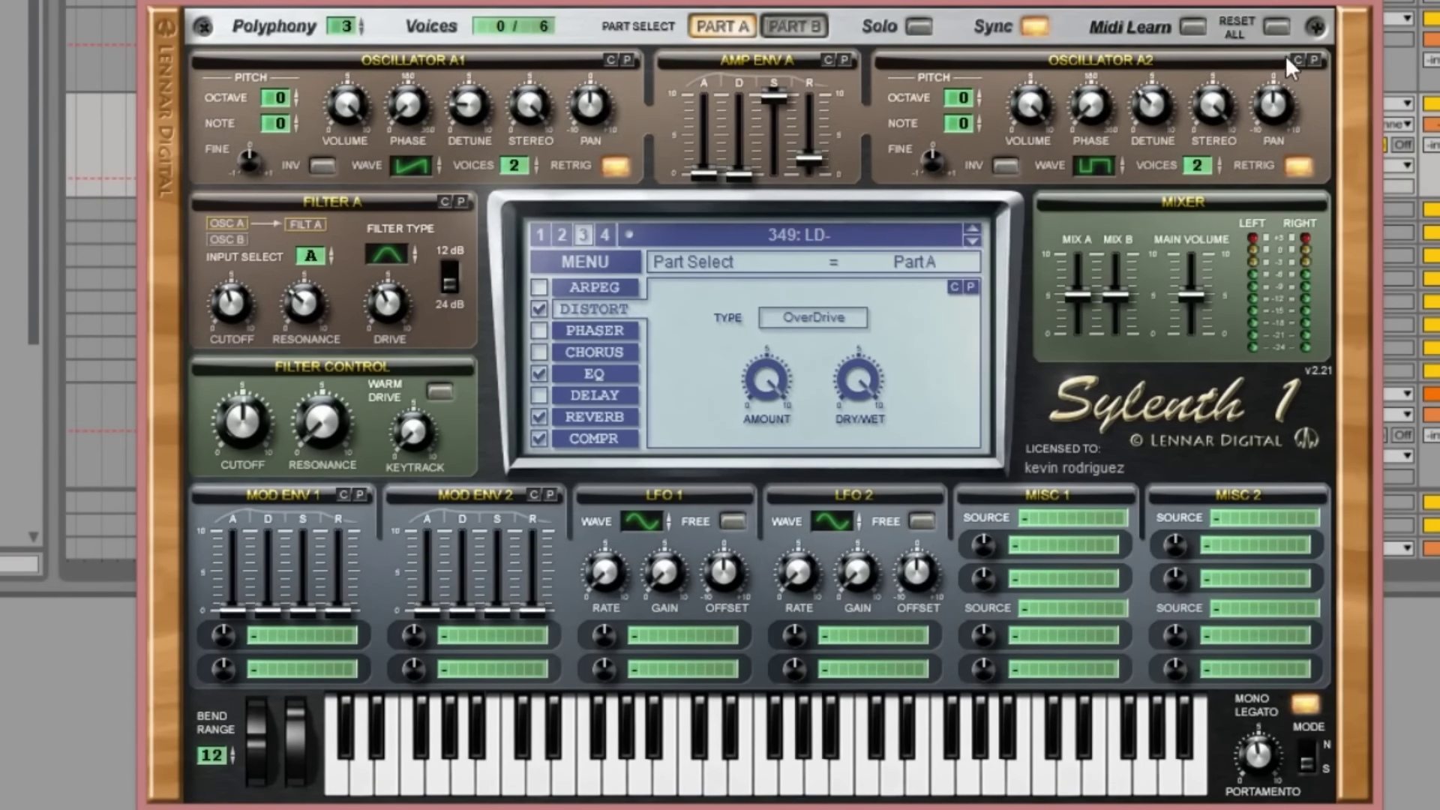
{"action": "left_click", "coordinate": [795, 26]}
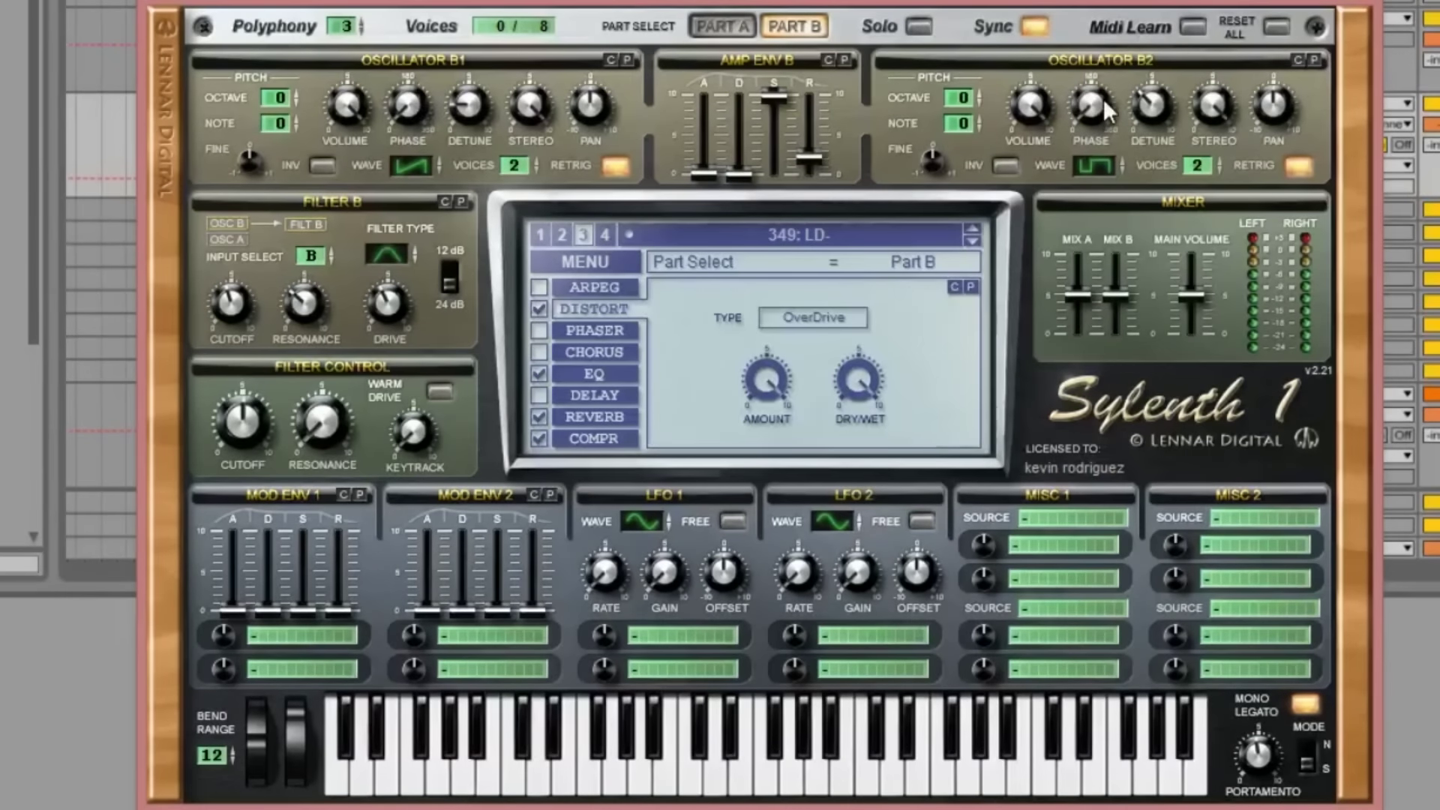
Solo Part B and set Filter B to 12 dB with resonance and a high cutoff
{"action": "left_click", "coordinate": [917, 28]}
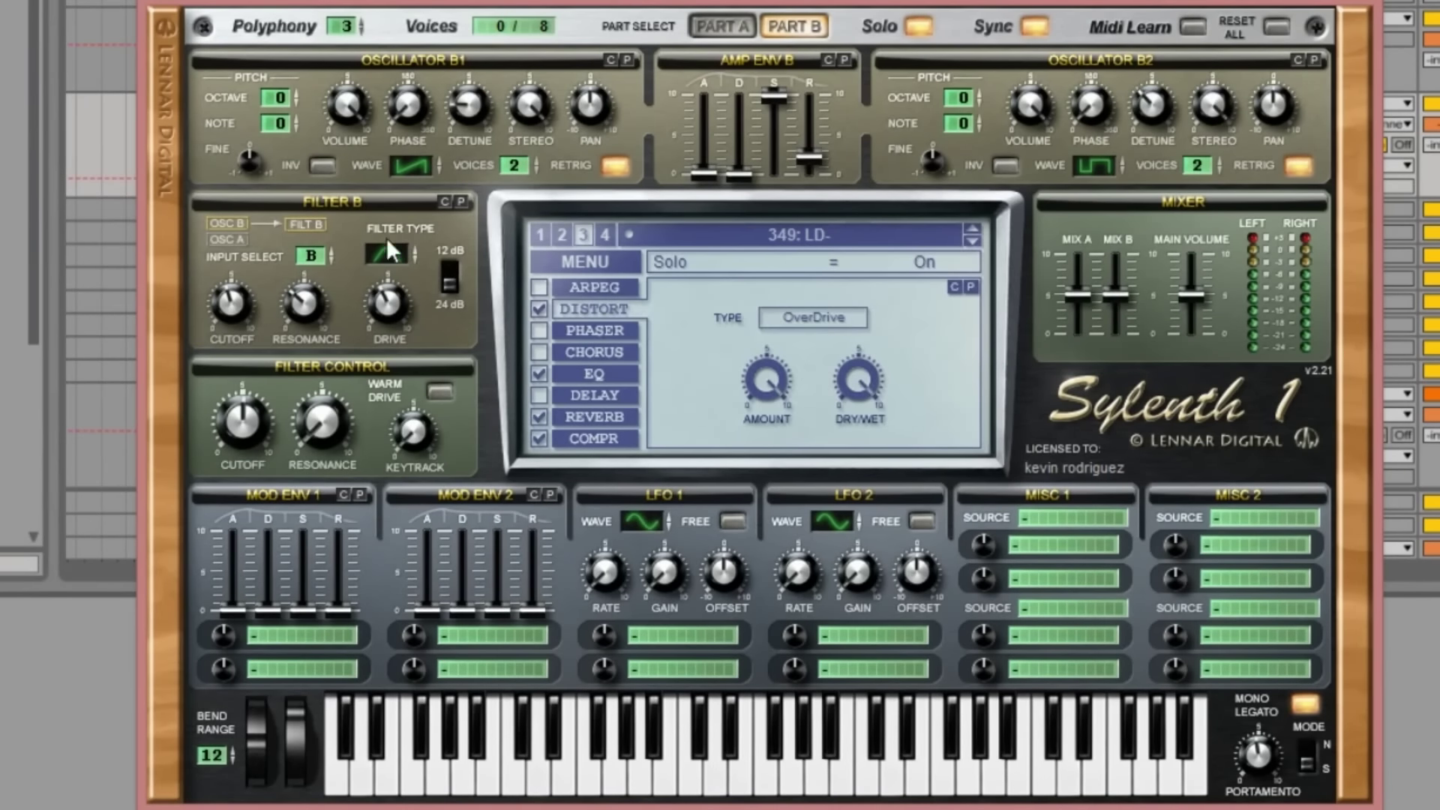
{"action": "mouse_move", "coordinate": [243, 306]}
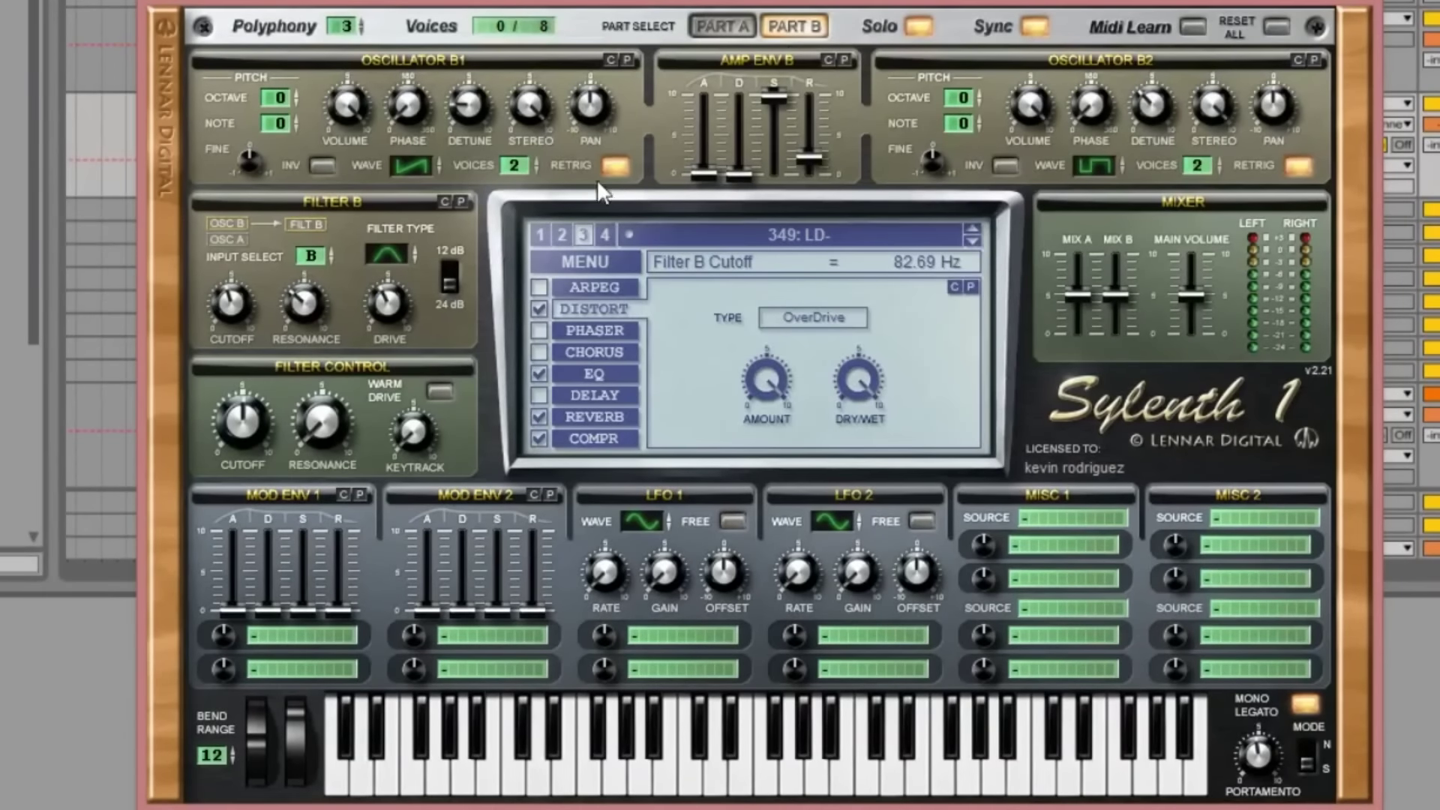
{"action": "scroll", "coordinate": [227, 300], "scroll_direction": "down", "scroll_amount": 2}
{"action": "scroll", "coordinate": [226, 302], "scroll_direction": "down", "scroll_amount": 4}
{"action": "scroll", "coordinate": [237, 303], "scroll_direction": "down", "scroll_amount": 1}
{"action": "left_click_drag", "start_coordinate": [237, 303], "coordinate": [268, 309]}
{"action": "left_click", "coordinate": [449, 277]}
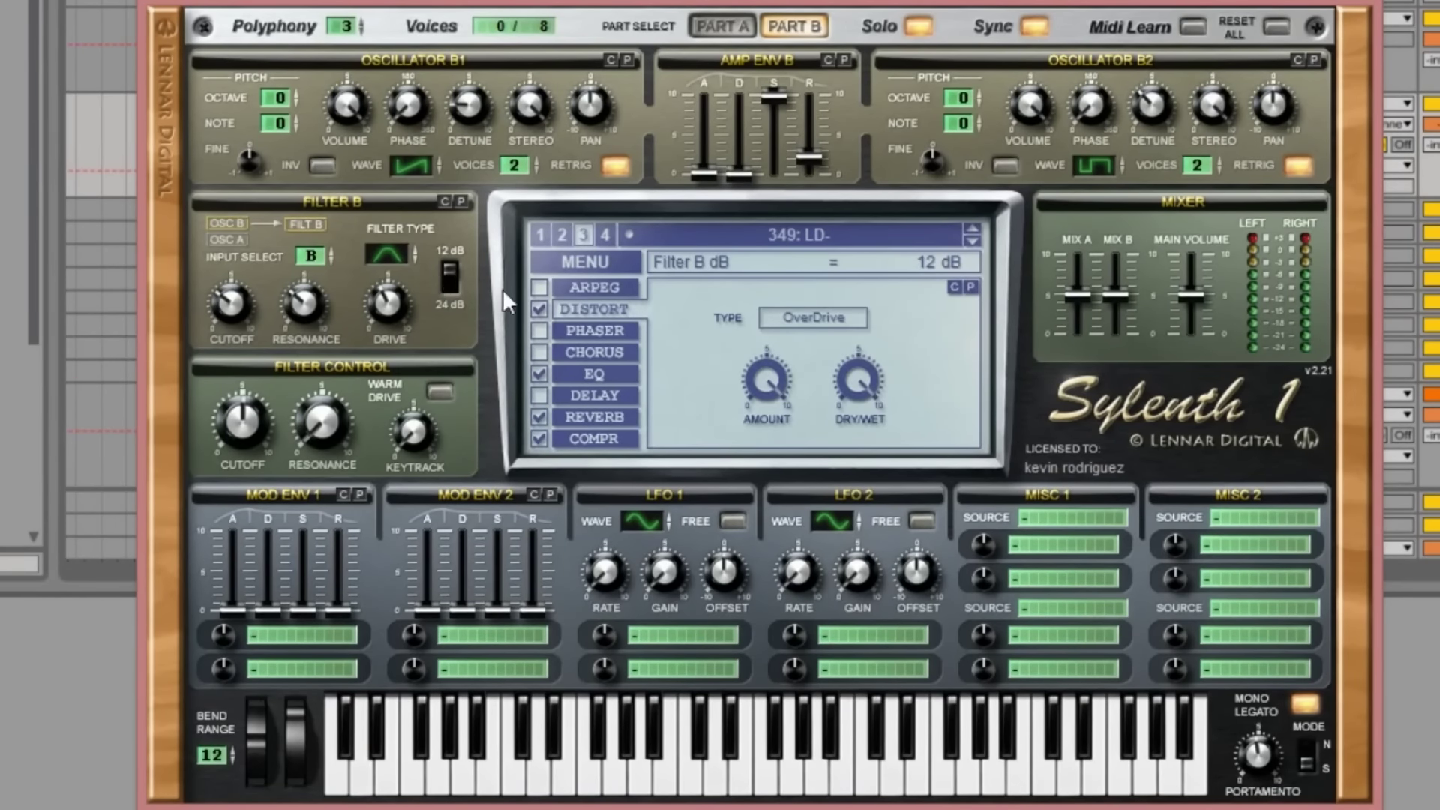
{"action": "left_click_drag", "start_coordinate": [305, 305], "coordinate": [426, 223]}
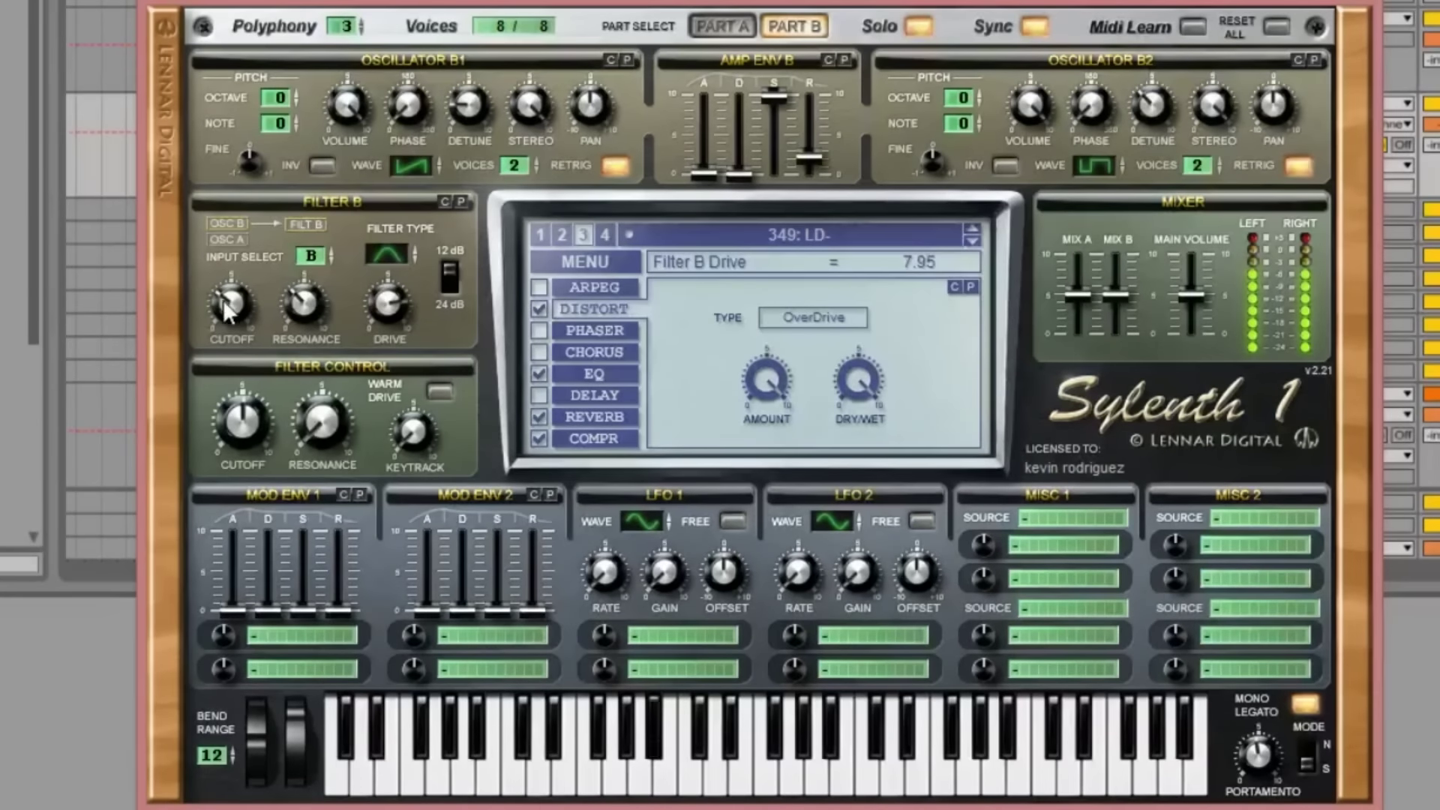
{"action": "left_click_drag", "start_coordinate": [225, 309], "coordinate": [228, 277]}
Drop Osc B2 an octave with retrig off, raise Osc B1 an octave, add Filter B drive
{"action": "left_click", "coordinate": [978, 103]}
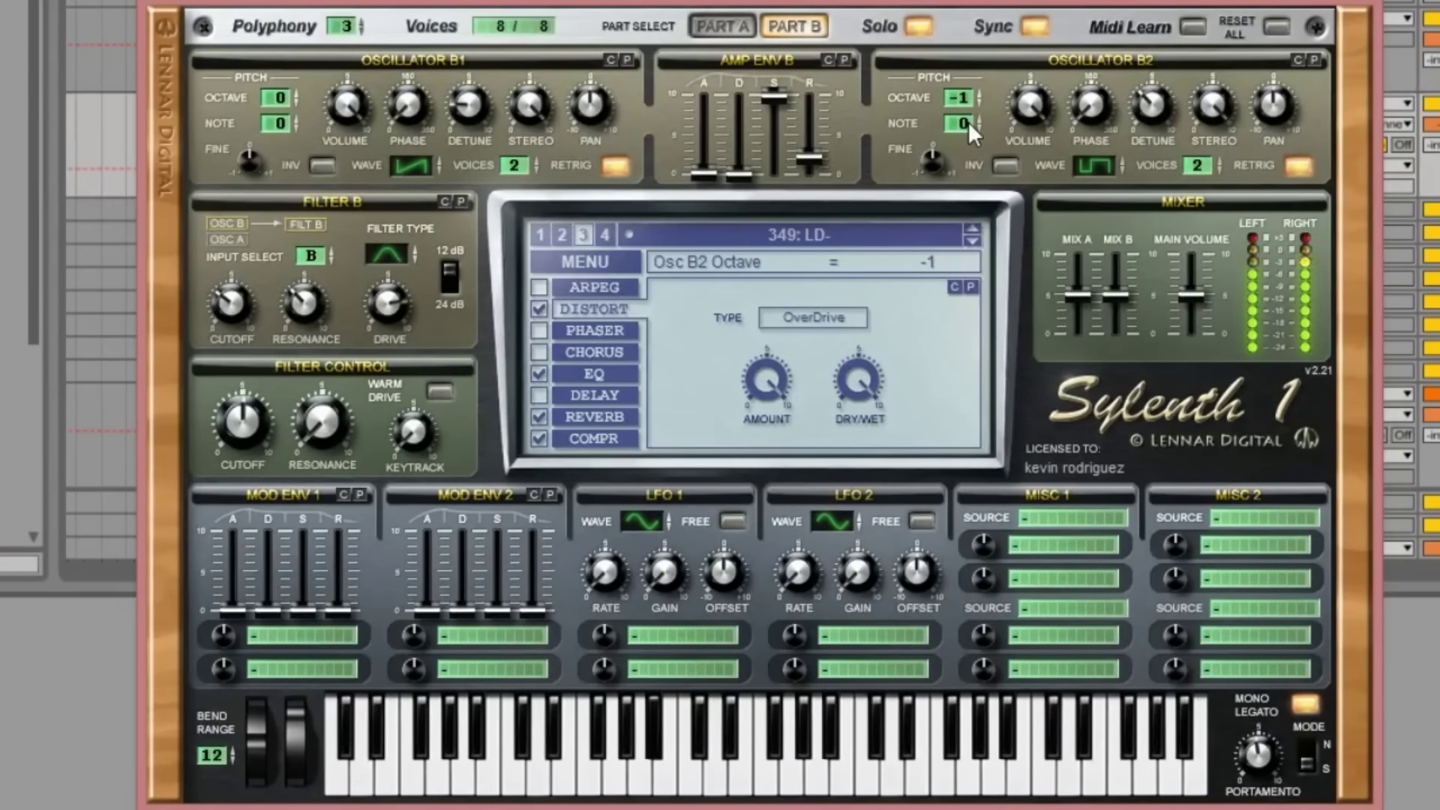
{"action": "left_click", "coordinate": [1290, 166]}
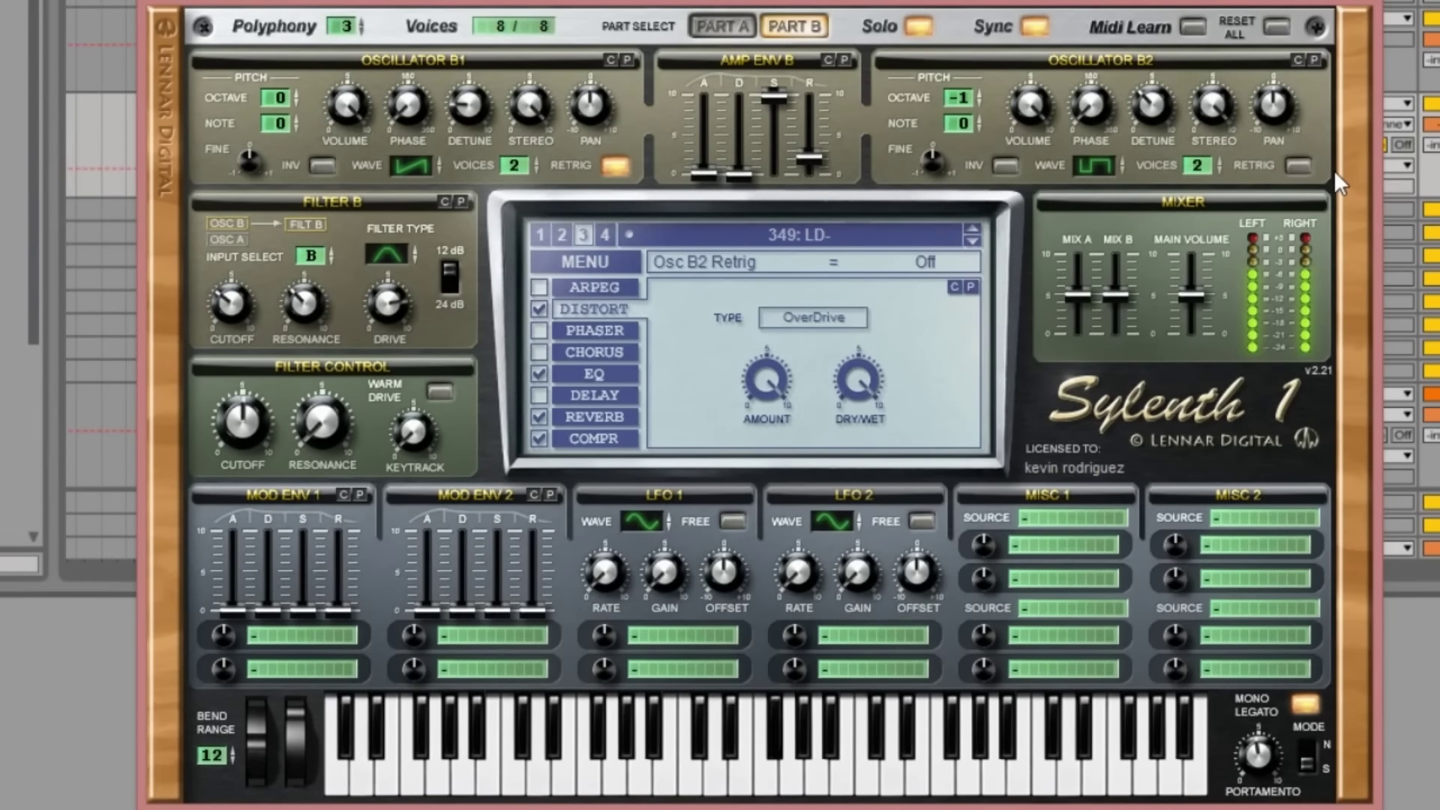
{"action": "left_click", "coordinate": [294, 93]}
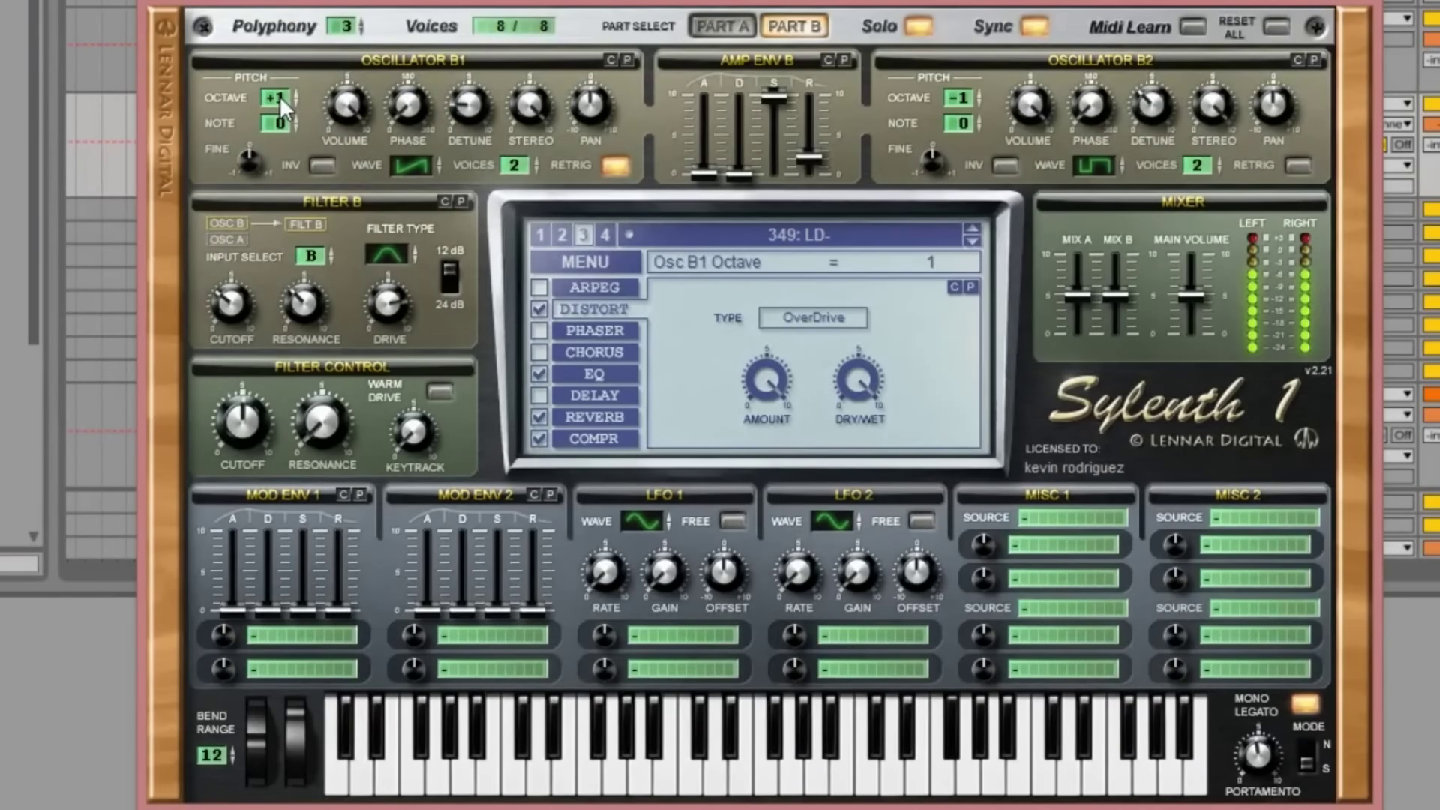
{"action": "left_click_drag", "start_coordinate": [387, 304], "coordinate": [429, 345]}
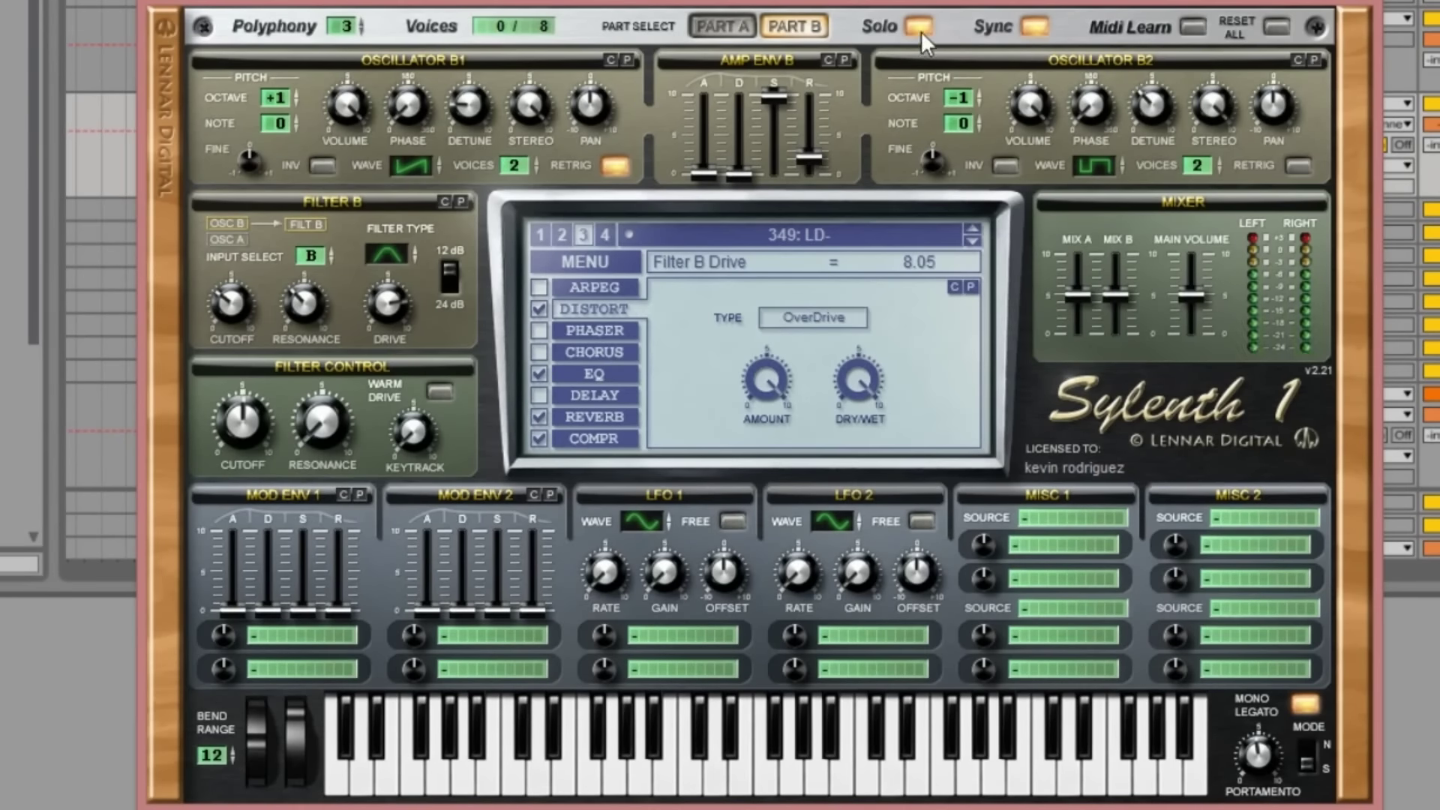
Return to Part A and switch Solo off so both parts play
{"action": "left_click", "coordinate": [722, 21]}
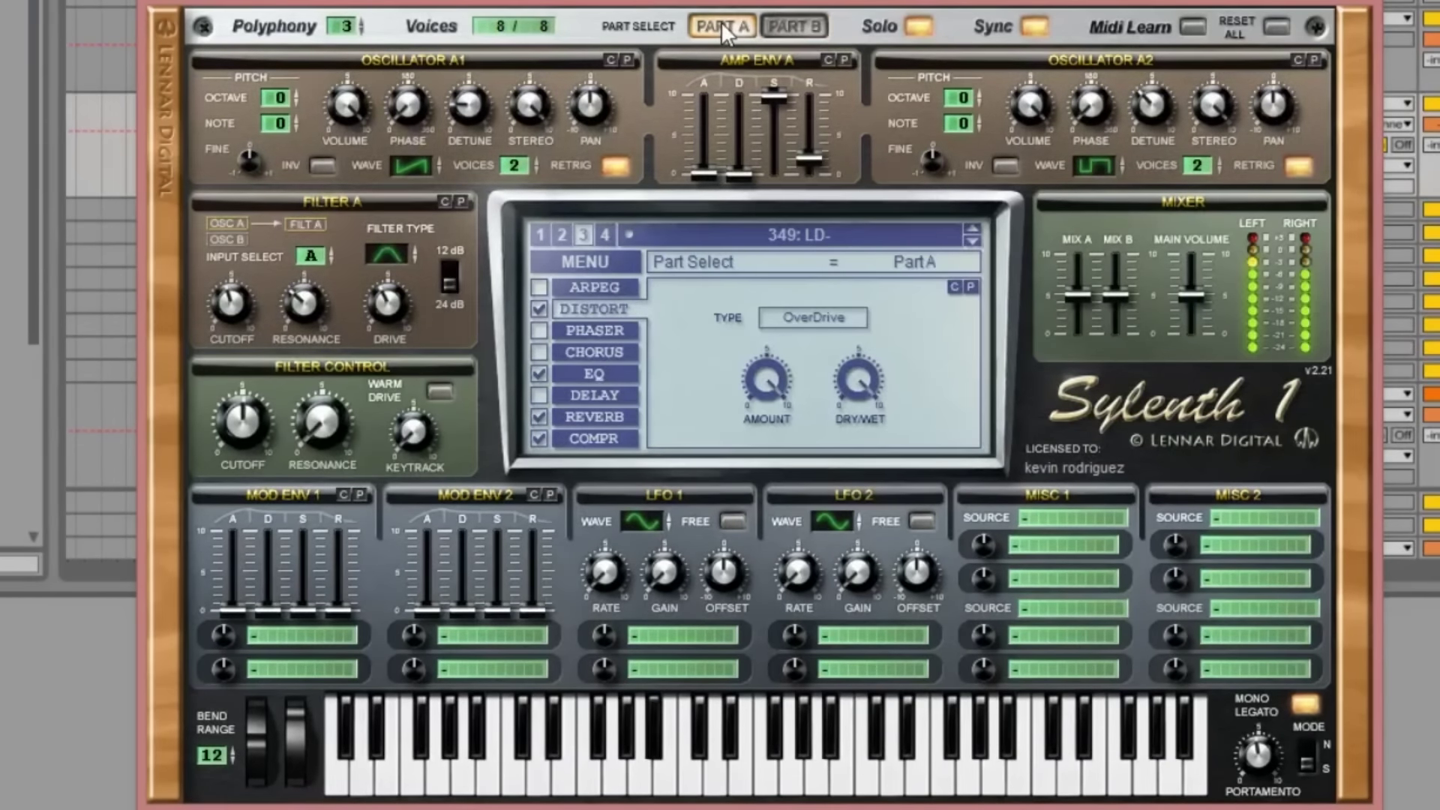
{"action": "left_click", "coordinate": [801, 24]}
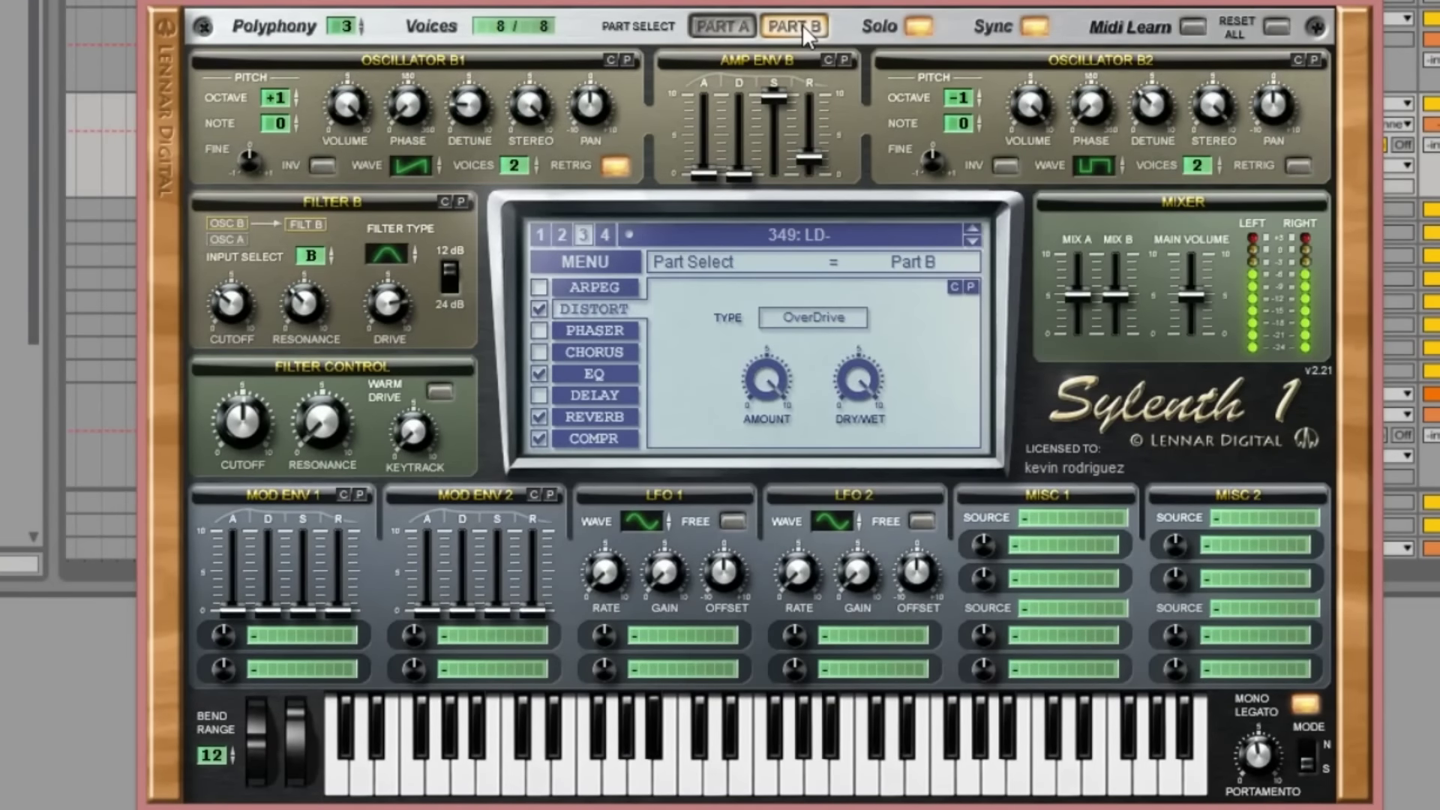
{"action": "left_click", "coordinate": [723, 25]}
{"action": "left_click", "coordinate": [915, 24]}
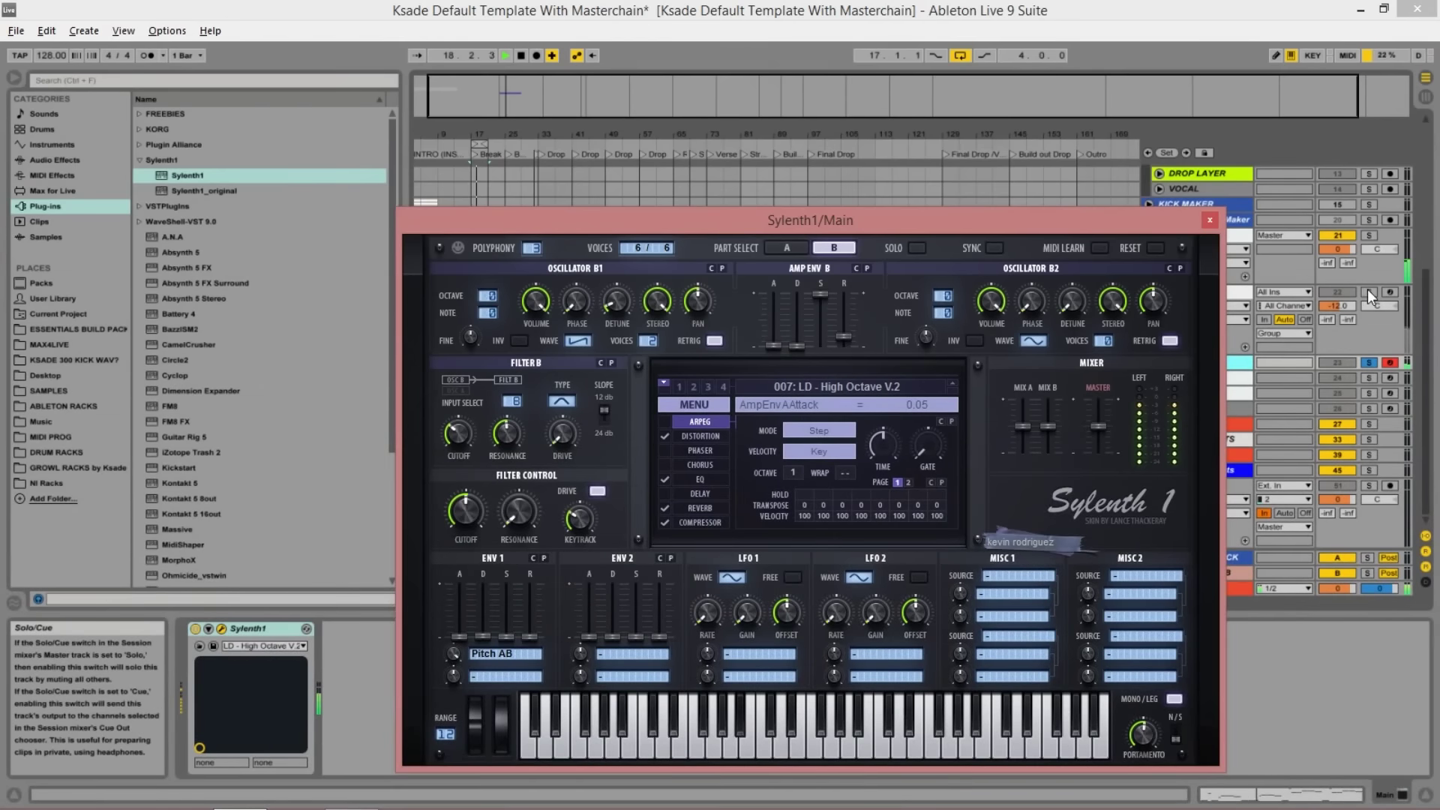
Compare the leads by soloing the original preset's track, then the new patch's track
{"action": "left_click", "coordinate": [1368, 292]}
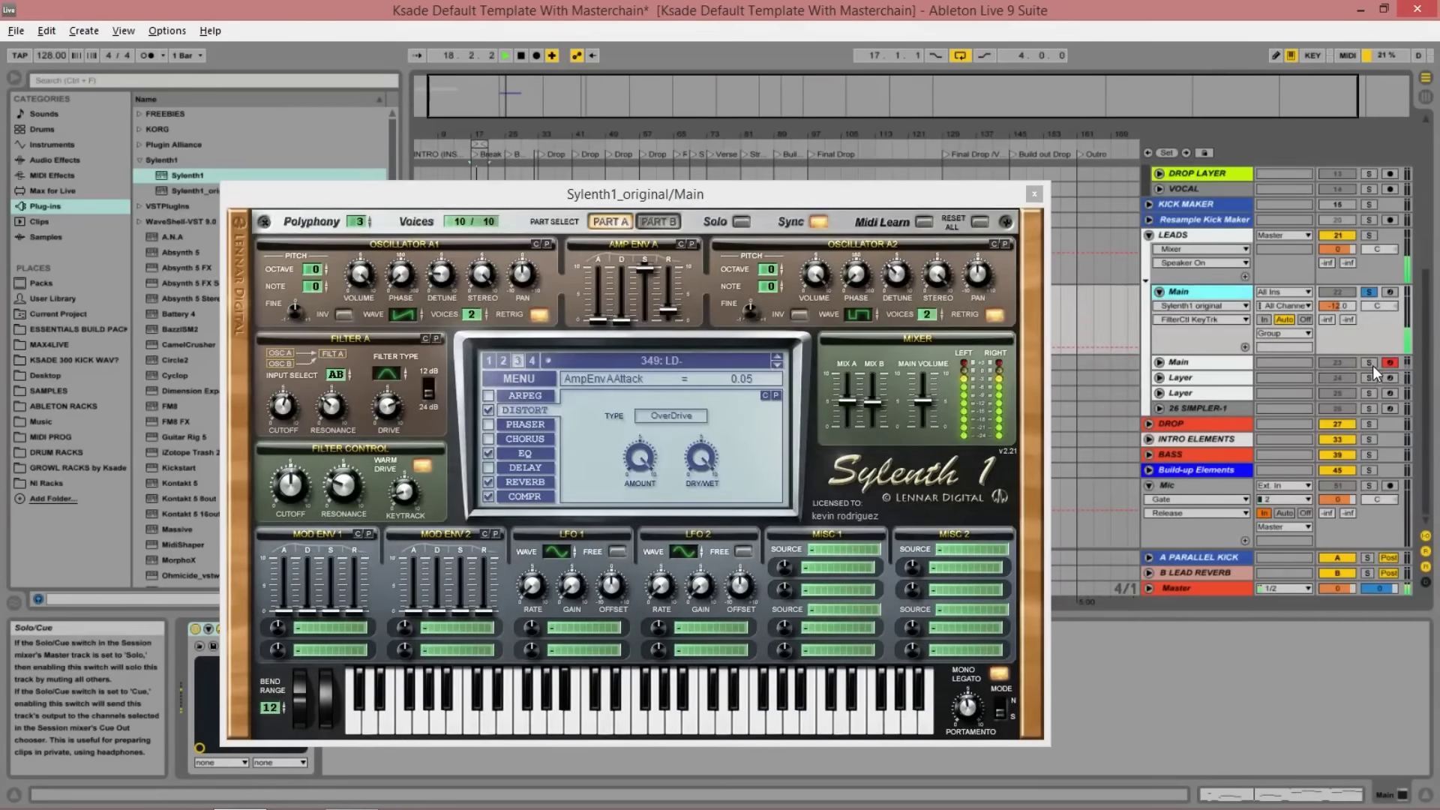
{"action": "left_click", "coordinate": [1368, 363]}
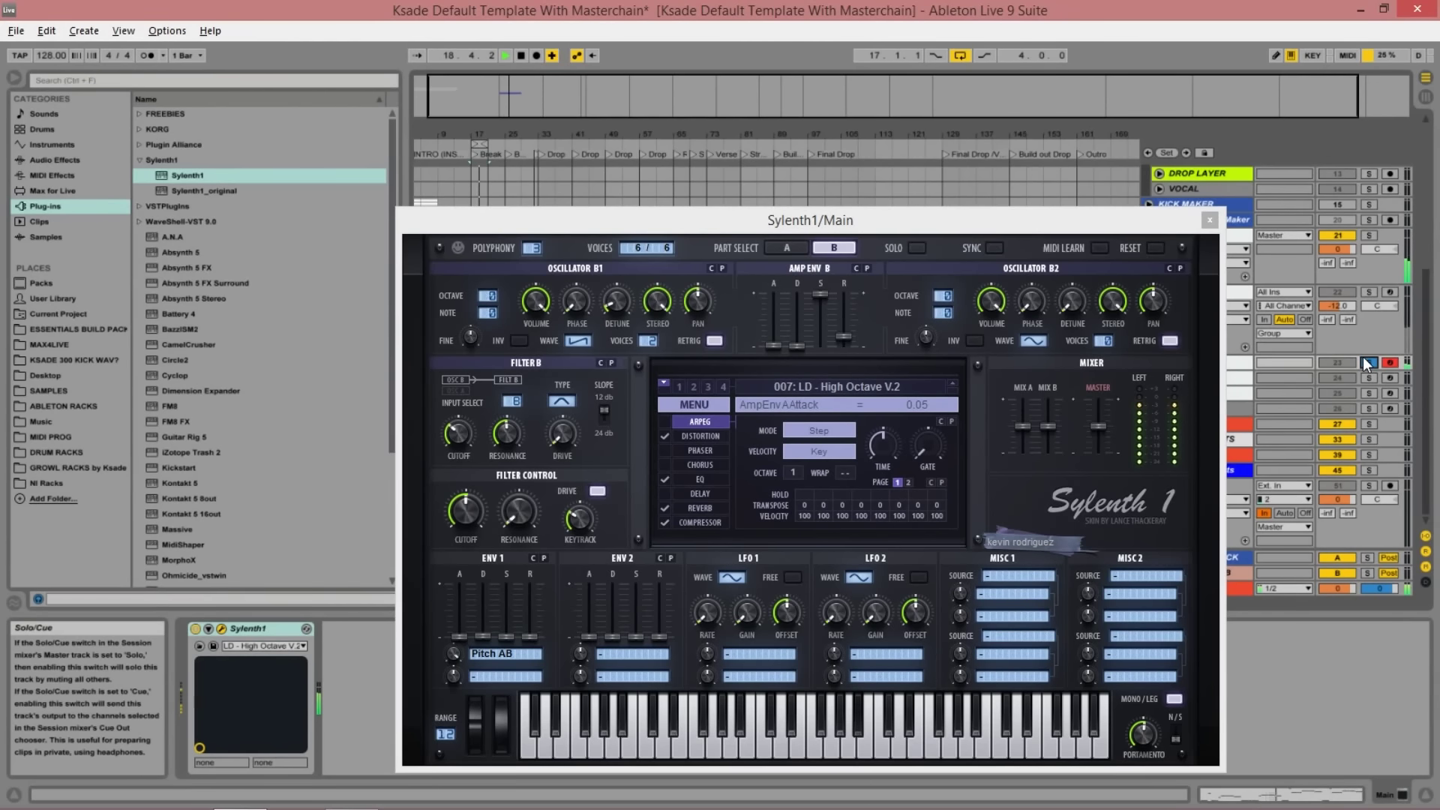
{"action": "left_click", "coordinate": [791, 246]}
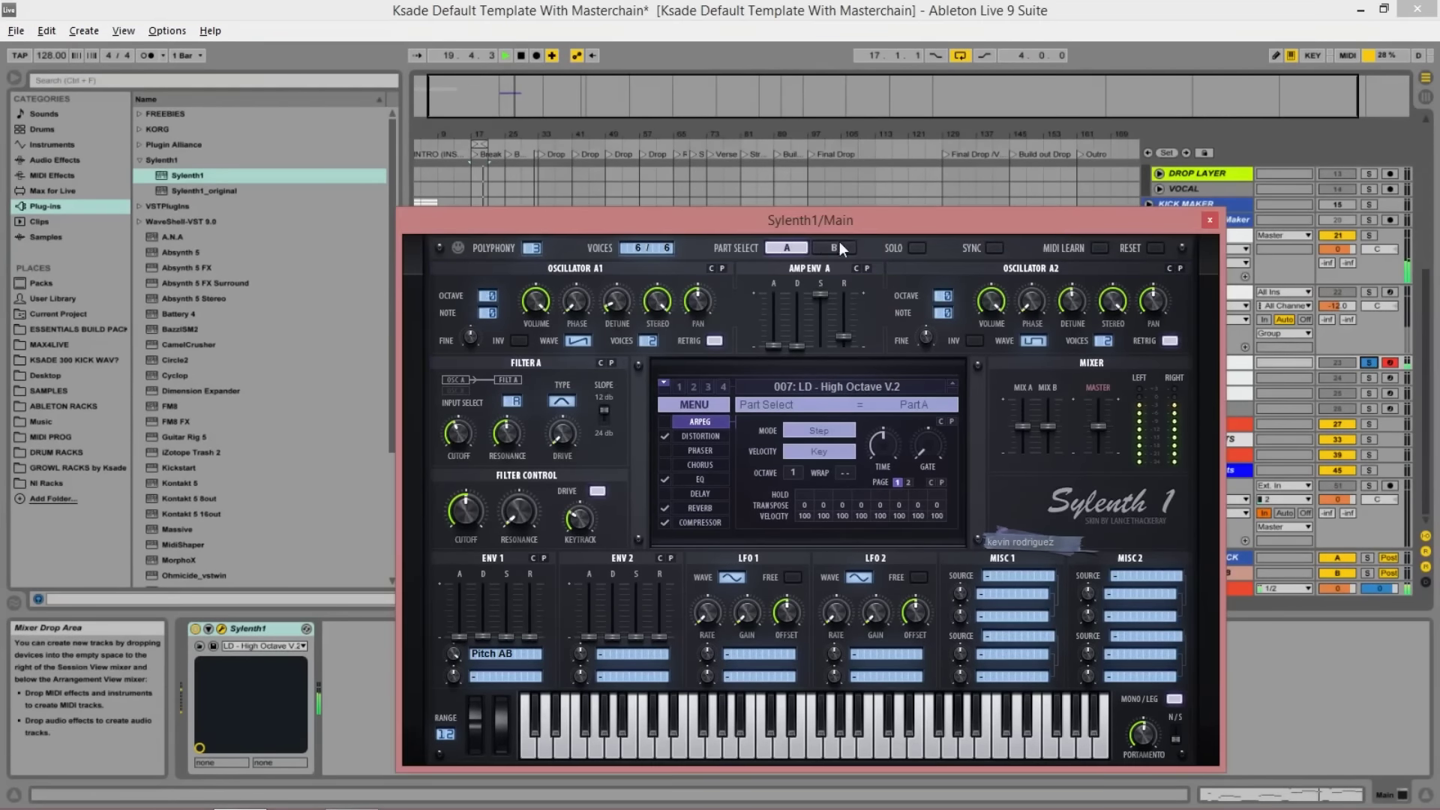
{"action": "left_click", "coordinate": [1209, 220]}
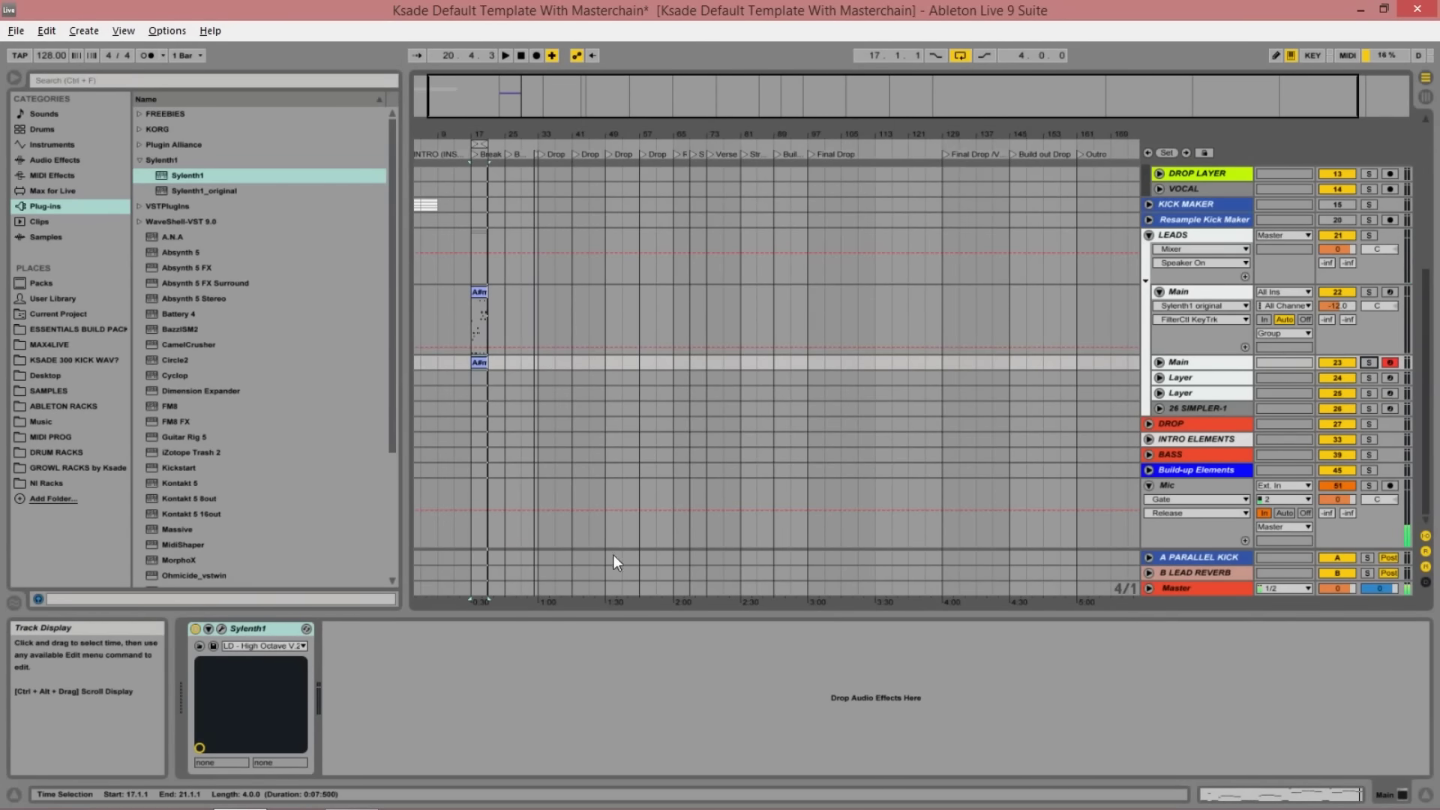
Open the original and new Sylenth1 windows in turn, then close them to show the arrangement
{"action": "left_click", "coordinate": [1221, 294]}
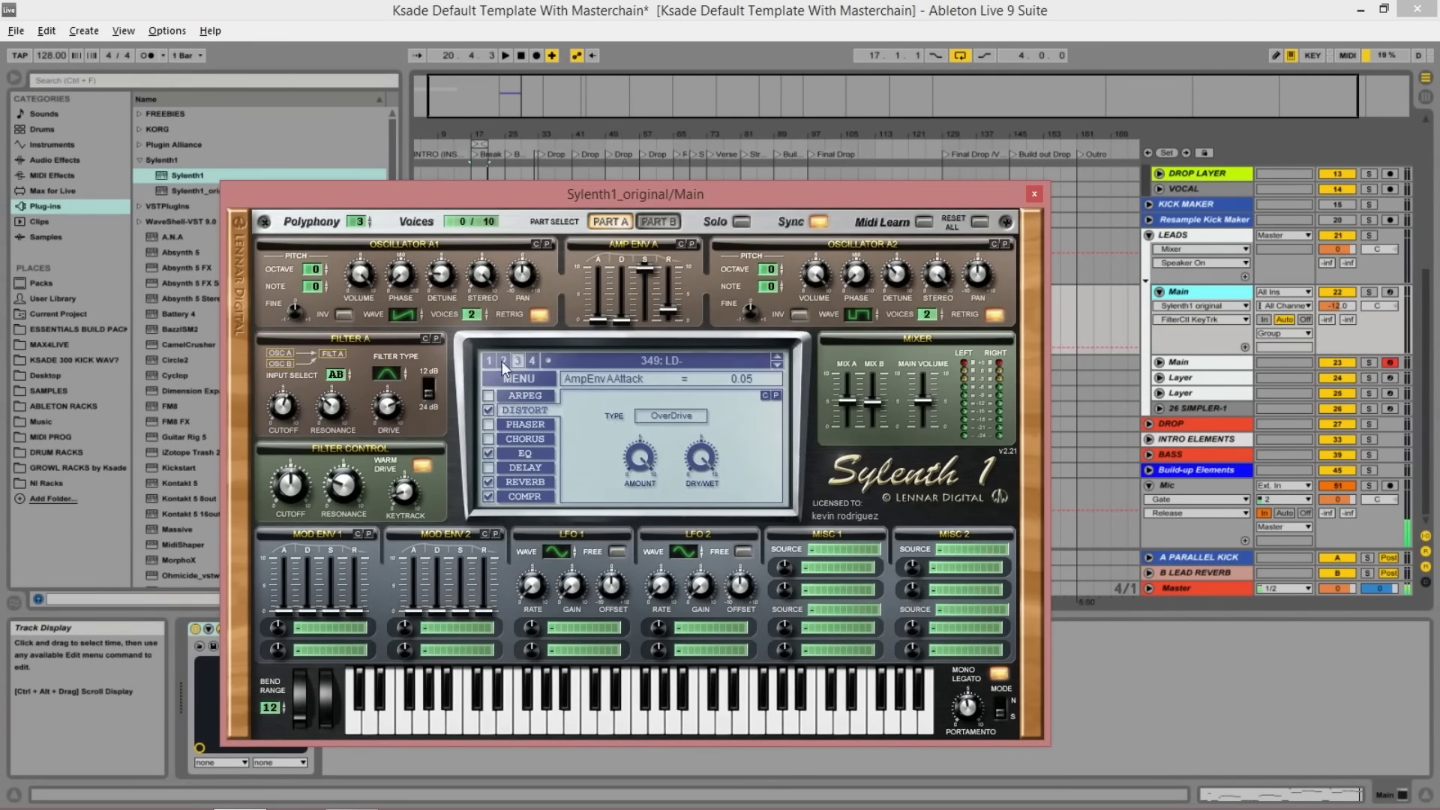
{"action": "left_click", "coordinate": [1206, 361]}
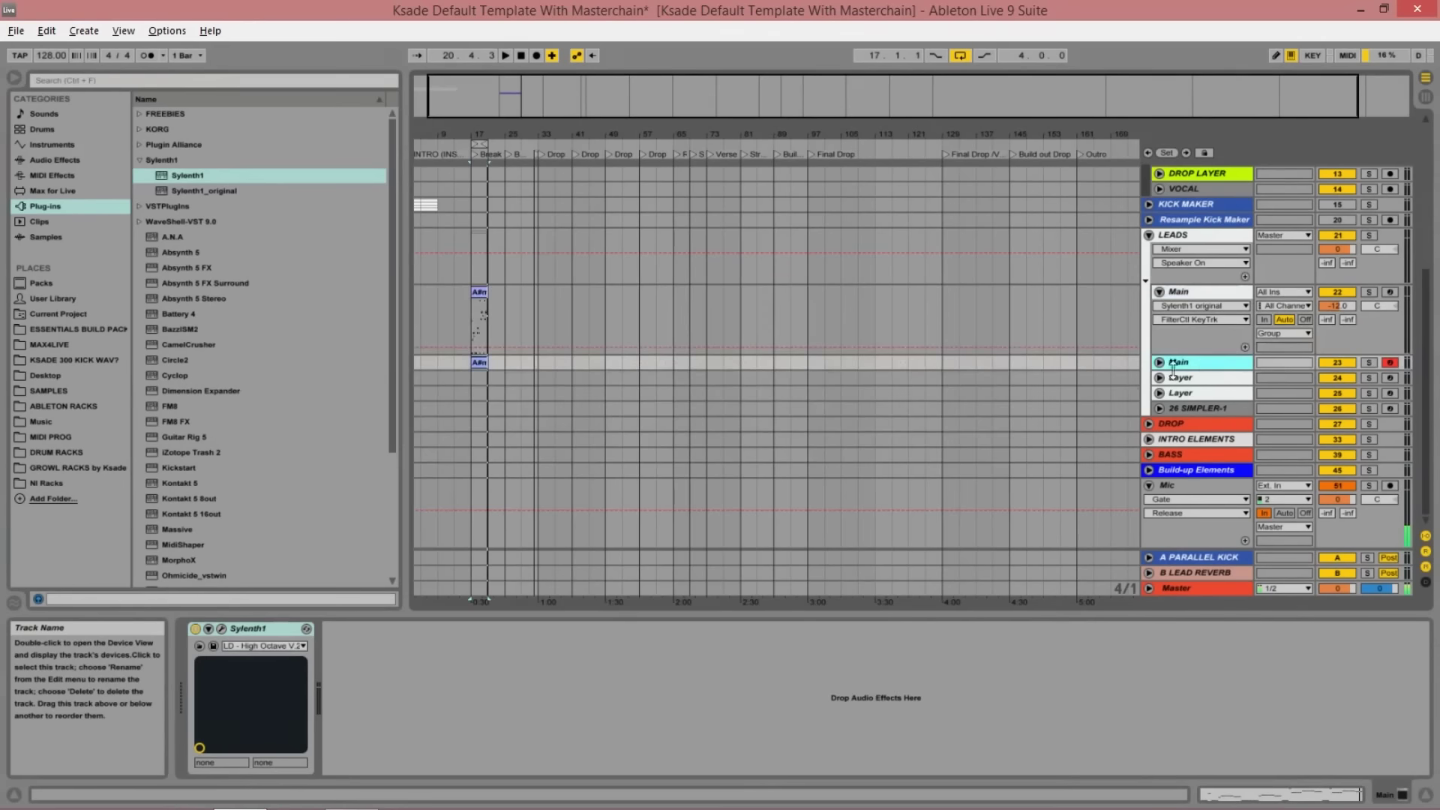
{"action": "left_click", "coordinate": [221, 629]}
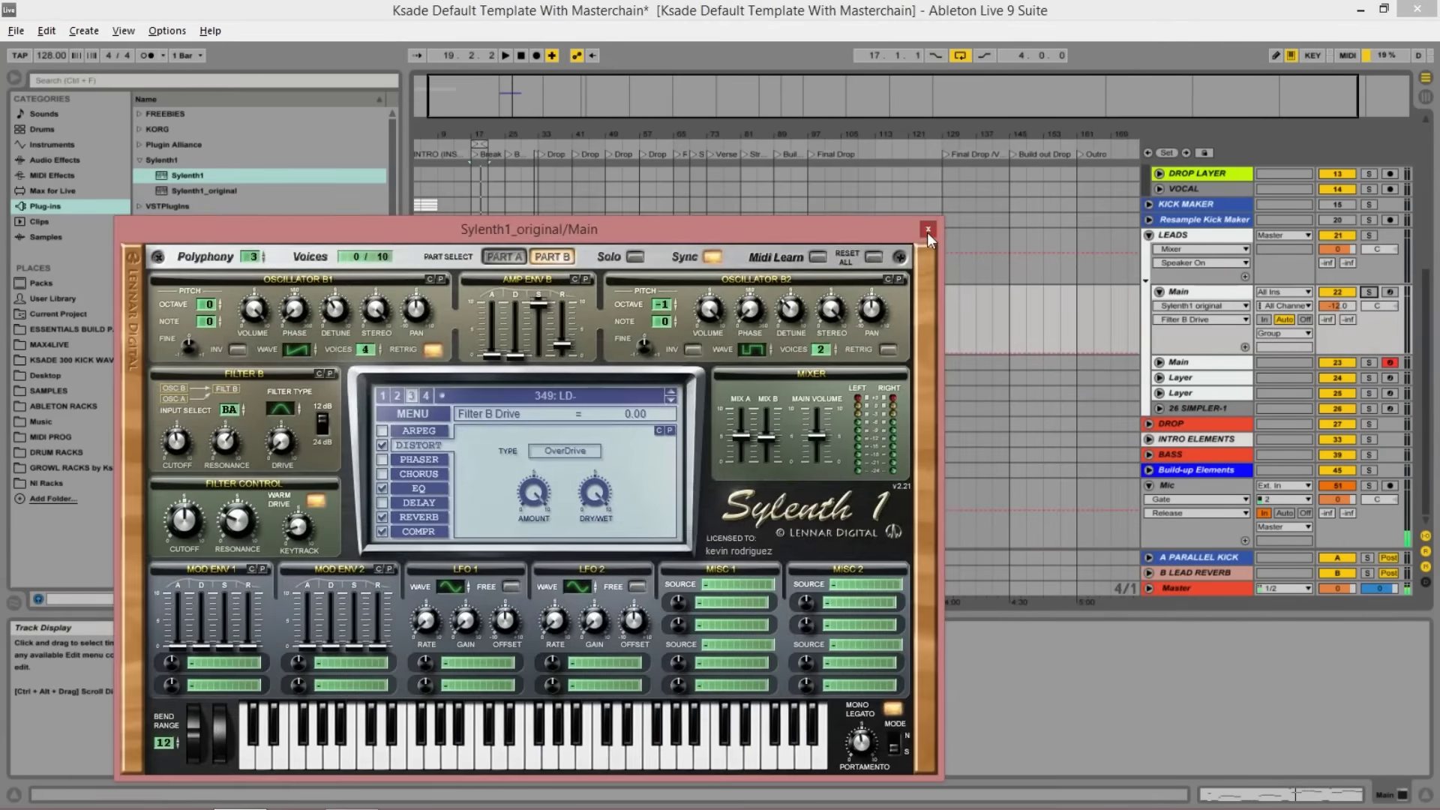
{"action": "left_click", "coordinate": [927, 232]}
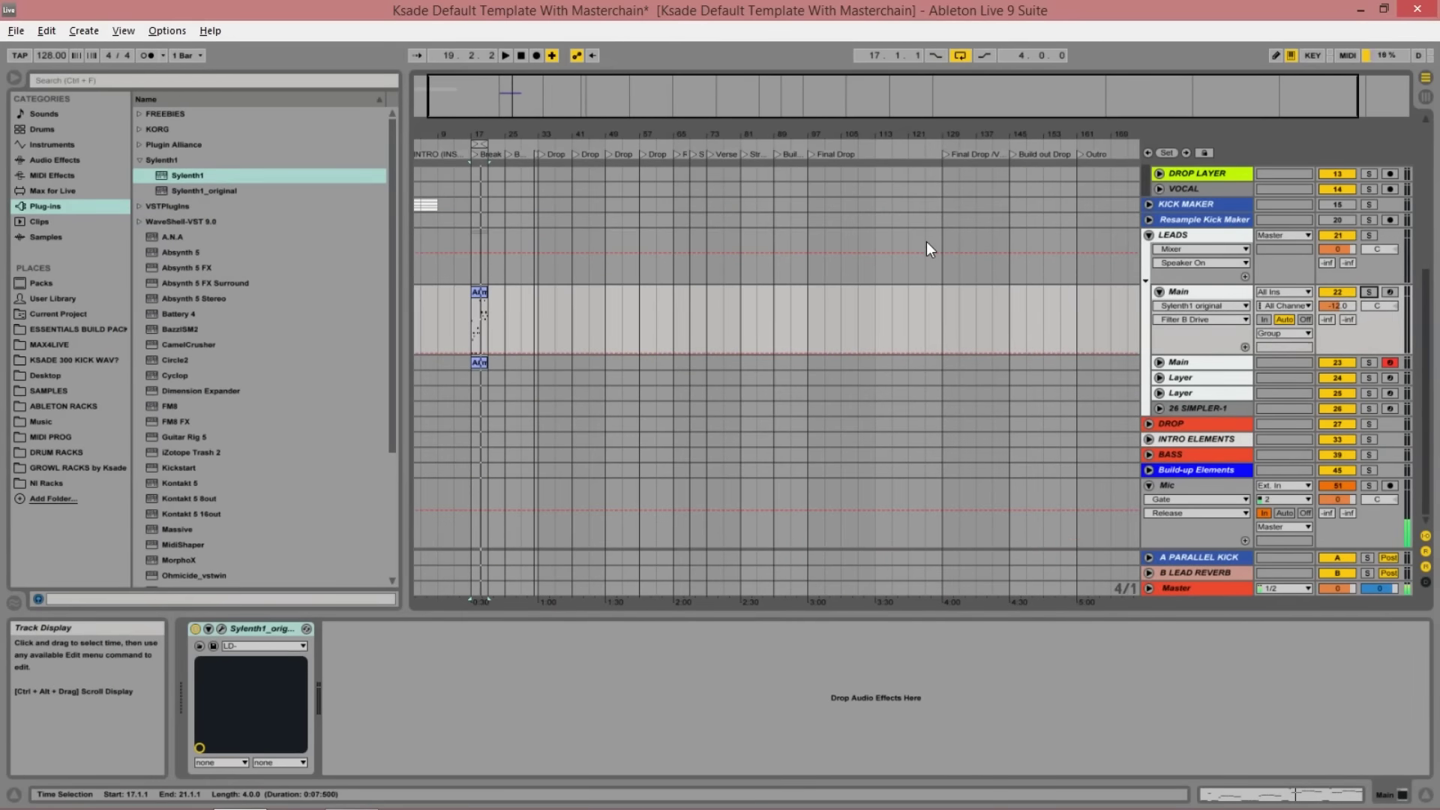